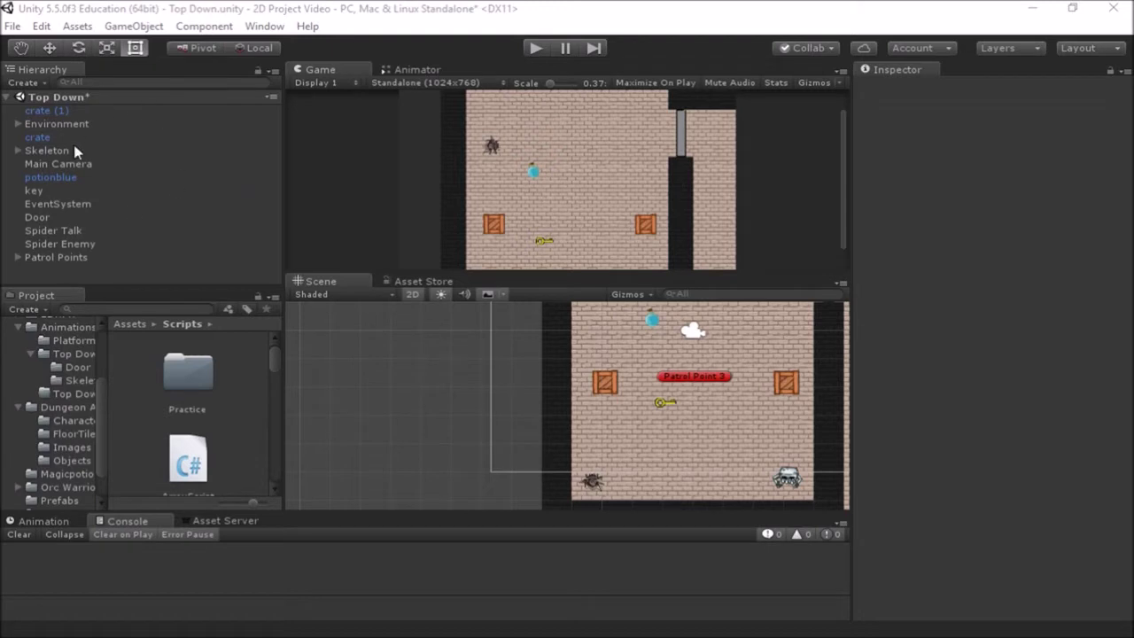
Add a UI Canvas to the Top Down scene
click(33, 85)
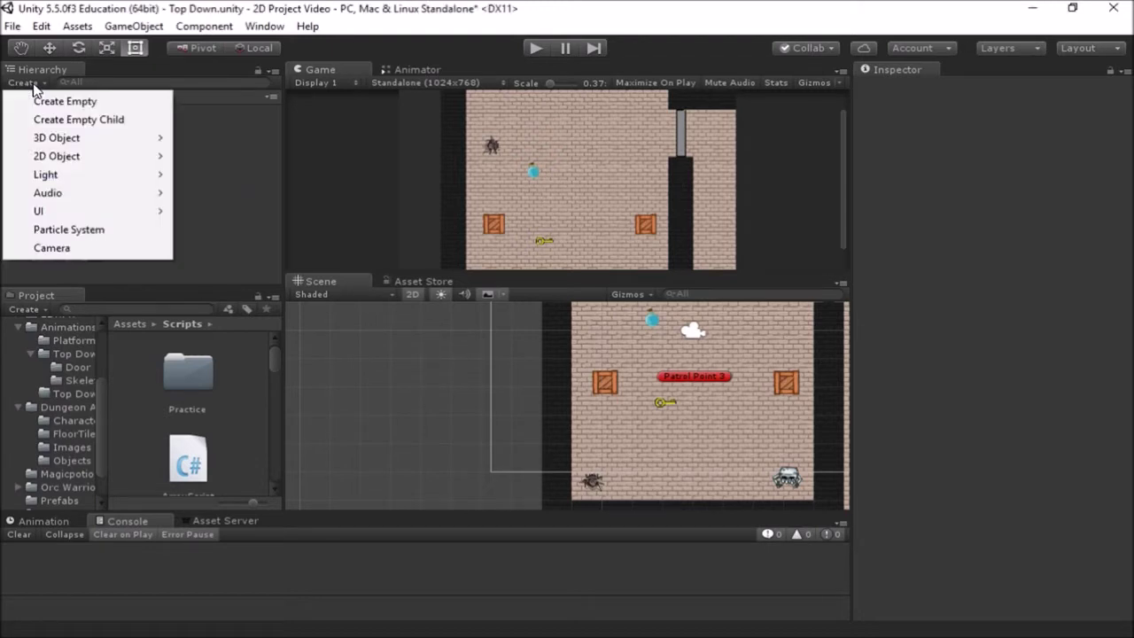
mouse_move(72, 210)
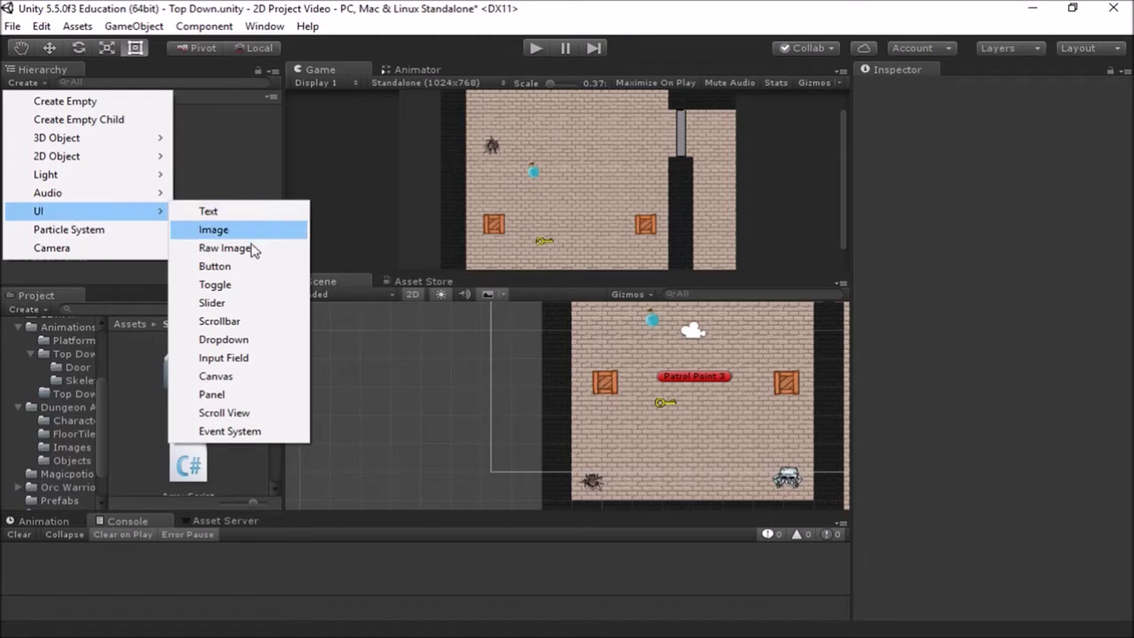
click(239, 377)
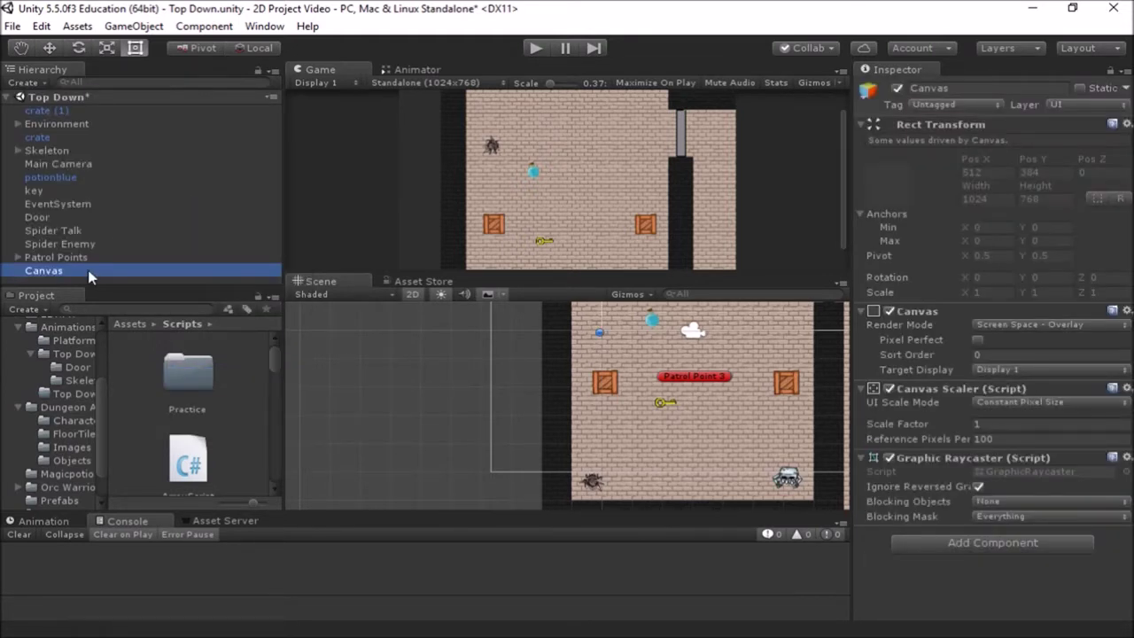
Inspect the EventSystem's settings and examine how large the Canvas rectangle is compared with the dungeon map in the scene
click(84, 206)
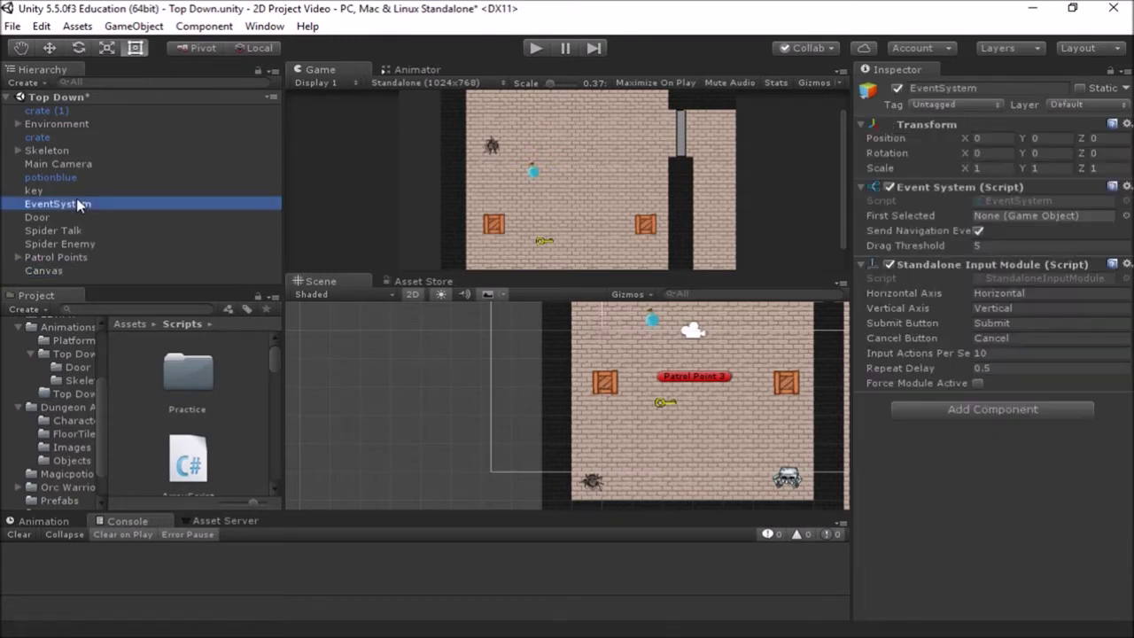
click(62, 271)
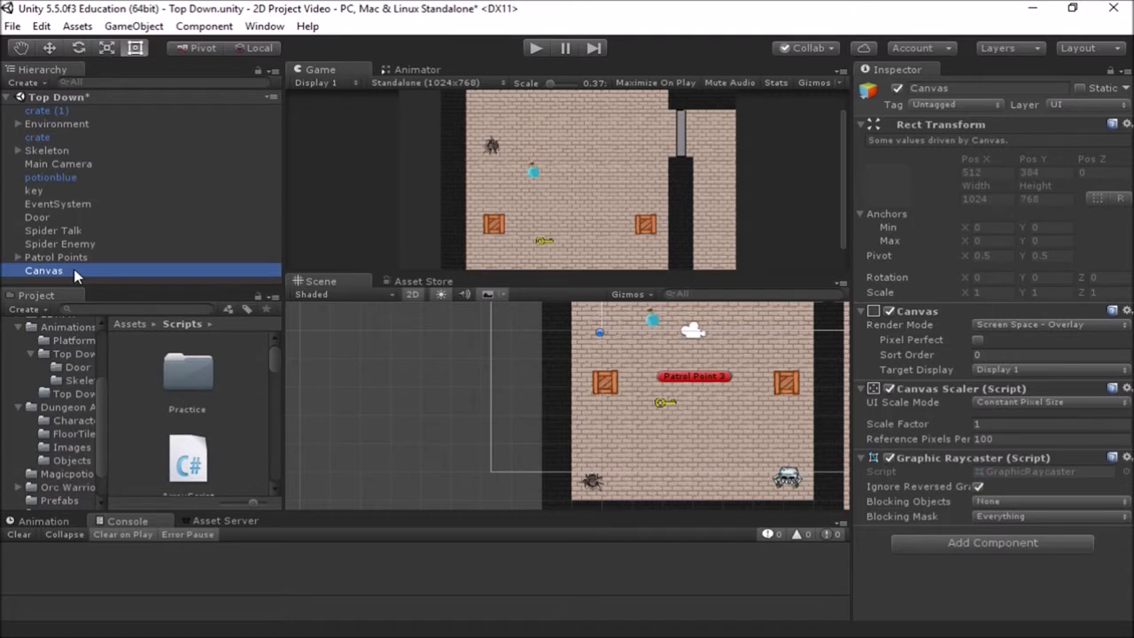
double_click(80, 271)
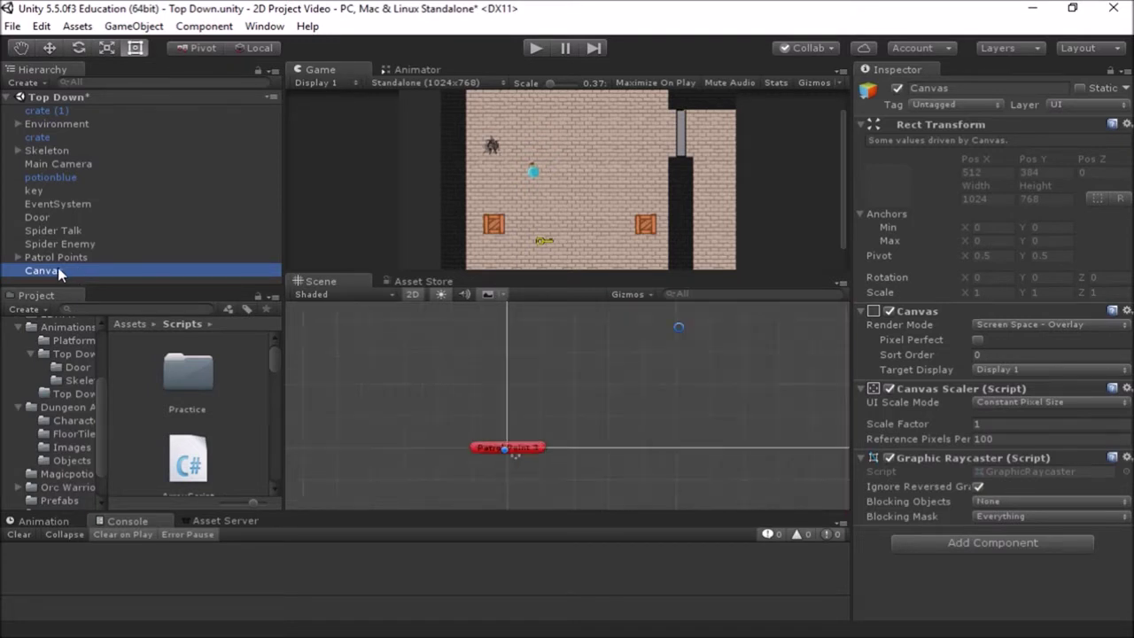
scroll(594, 430, up, 4)
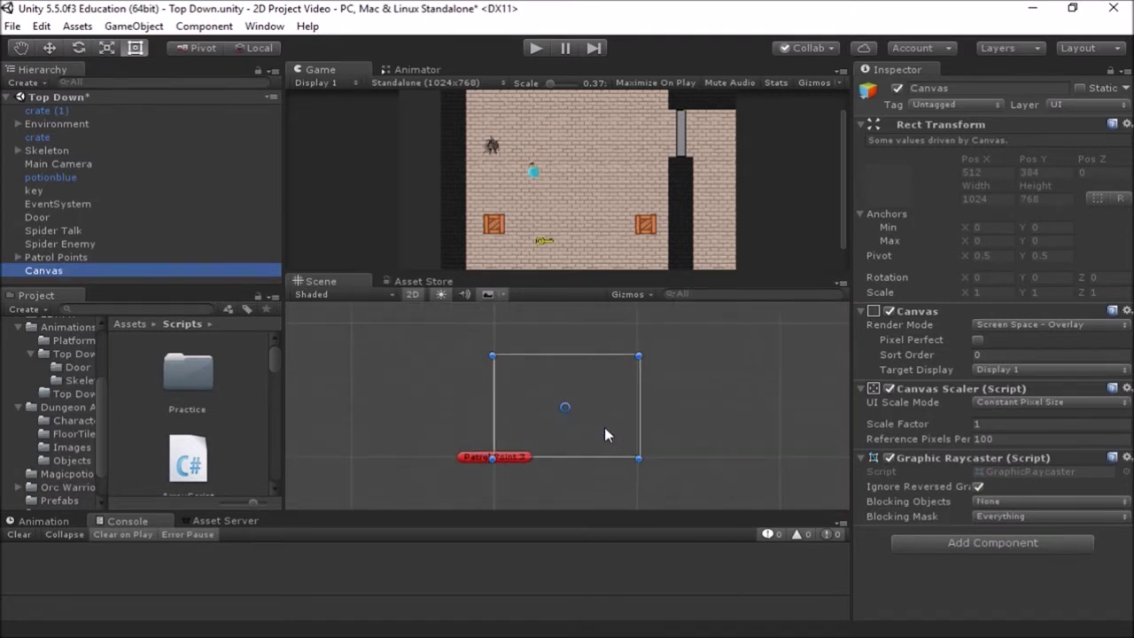
scroll(590, 424, down, 1)
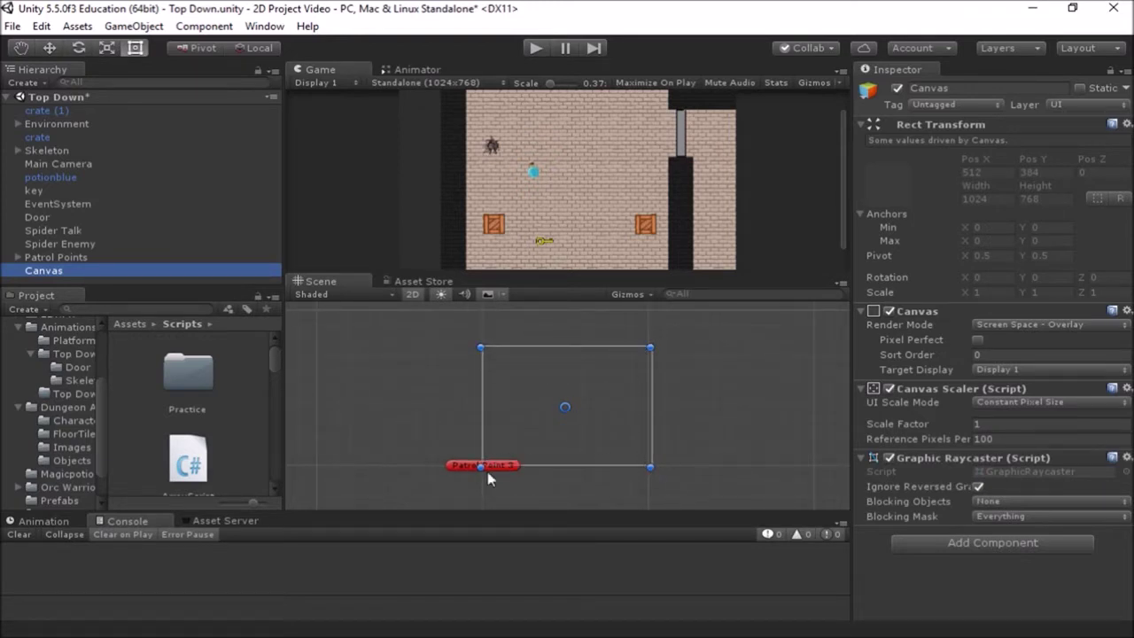
scroll(487, 481, up, 2)
middle_drag(487, 432, 548, 369)
scroll(535, 399, up, 5)
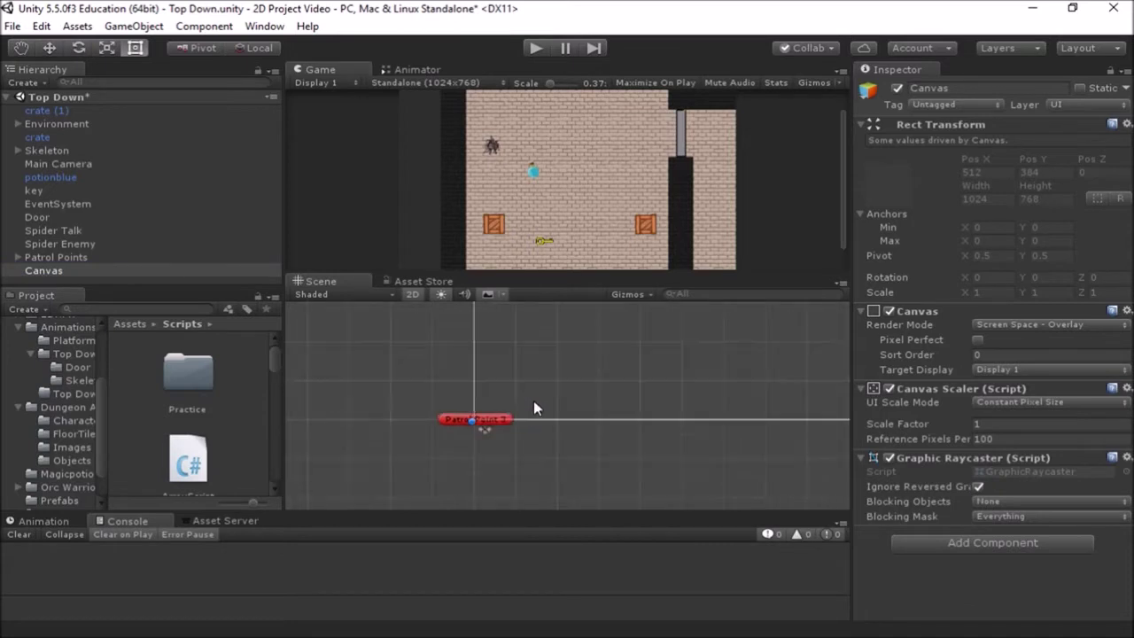
scroll(514, 416, down, 3)
scroll(489, 380, up, 3)
middle_drag(489, 379, 595, 370)
scroll(514, 424, up, 5)
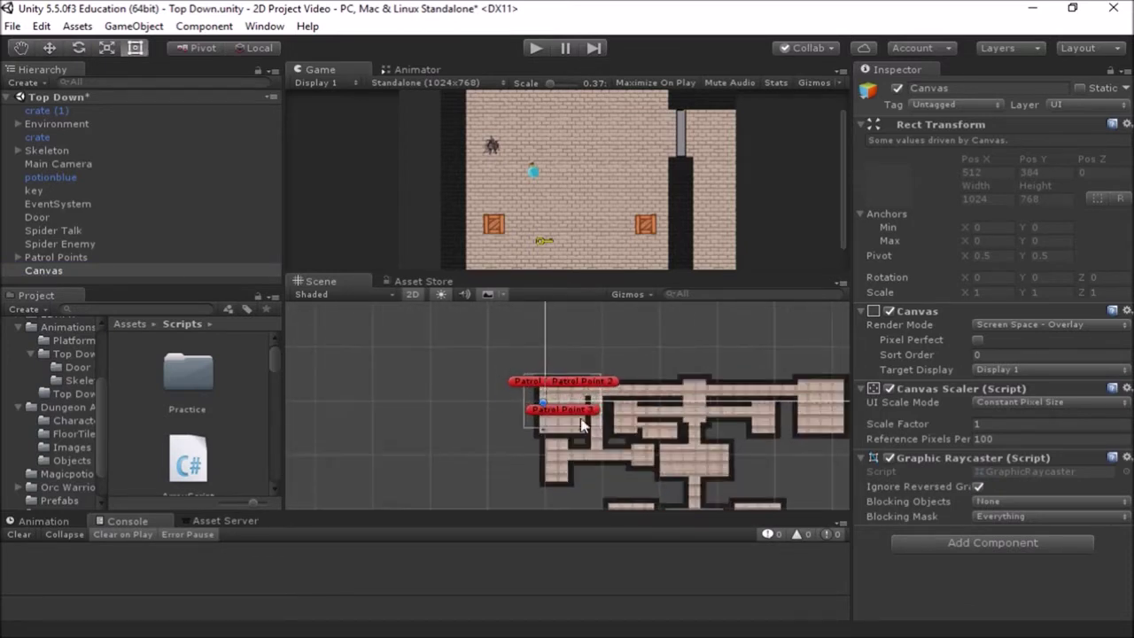
scroll(640, 379, down, 5)
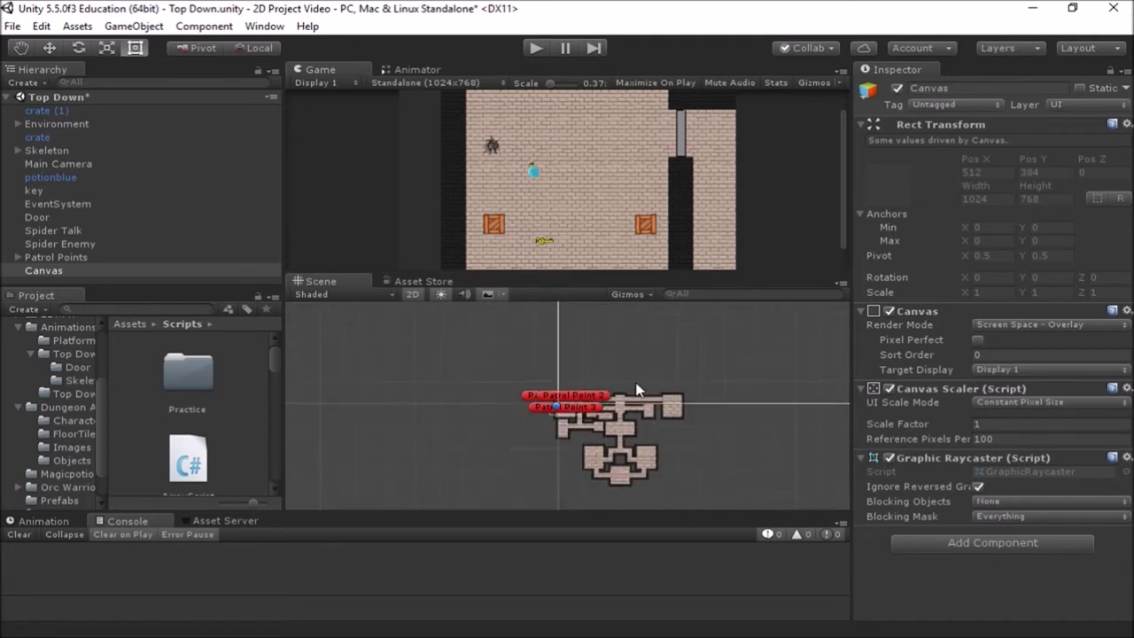
scroll(527, 446, up, 3)
scroll(531, 443, down, 5)
scroll(469, 442, up, 4)
scroll(527, 412, down, 5)
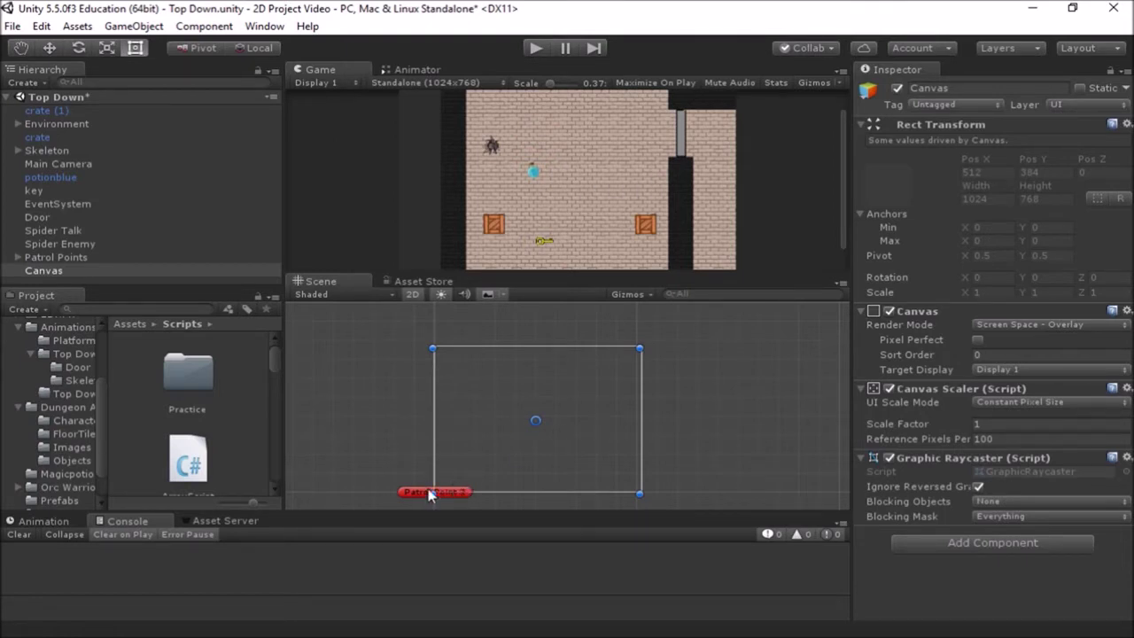
scroll(502, 467, up, 2)
middle_drag(502, 468, 508, 449)
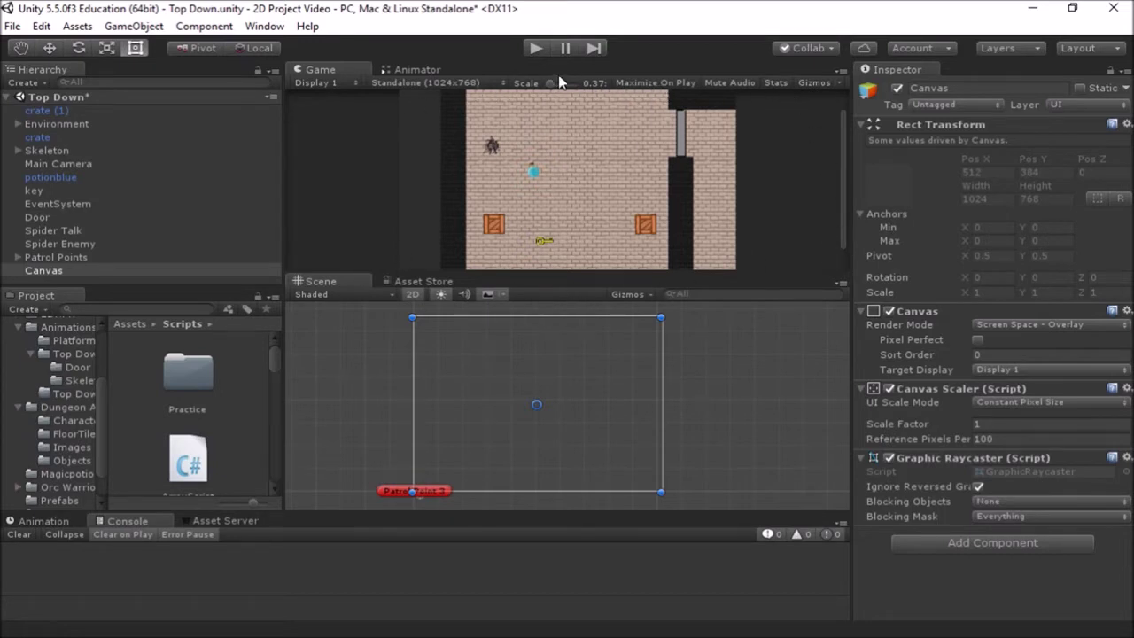
Reduce the Game view scale to 0.28 and add a UI Text element as a child of the Canvas
drag(548, 82, 511, 139)
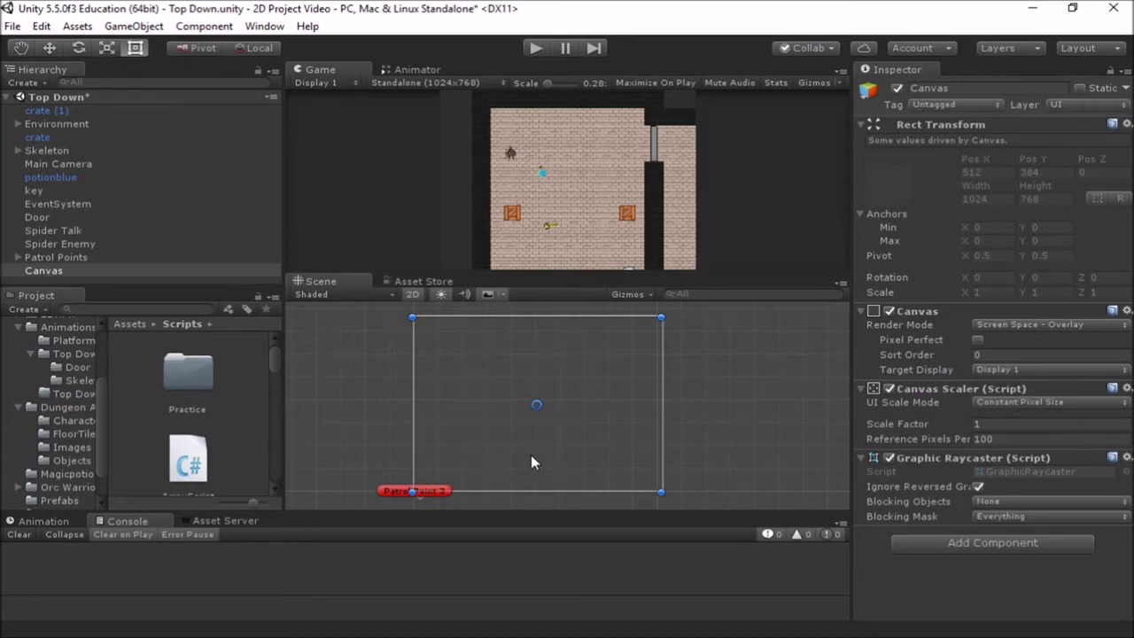
click(31, 272)
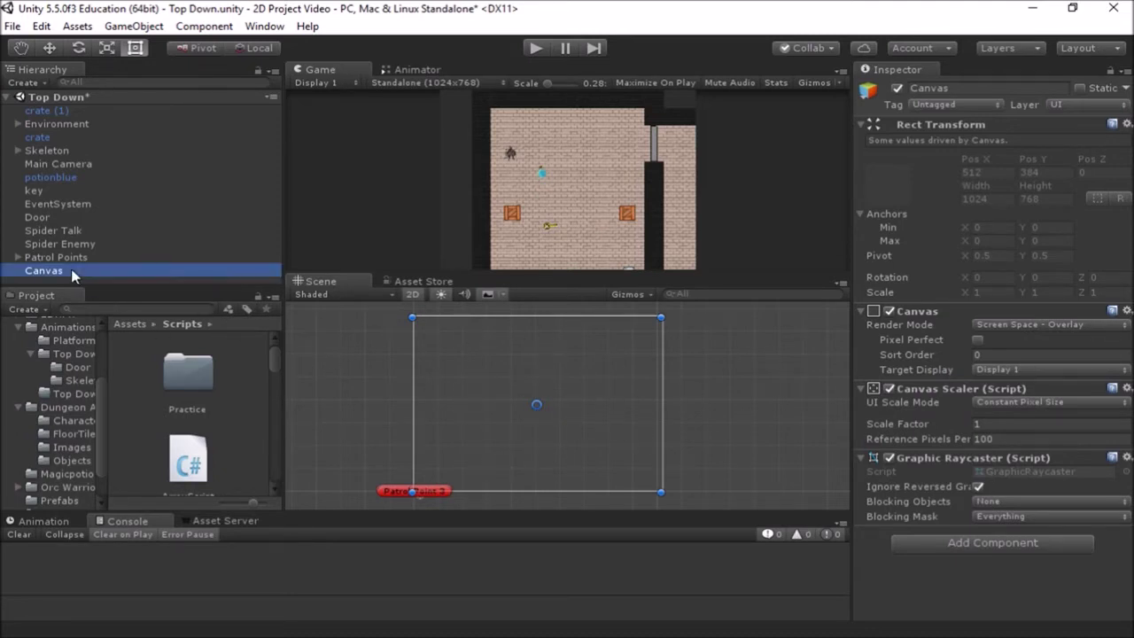
right_click(87, 275)
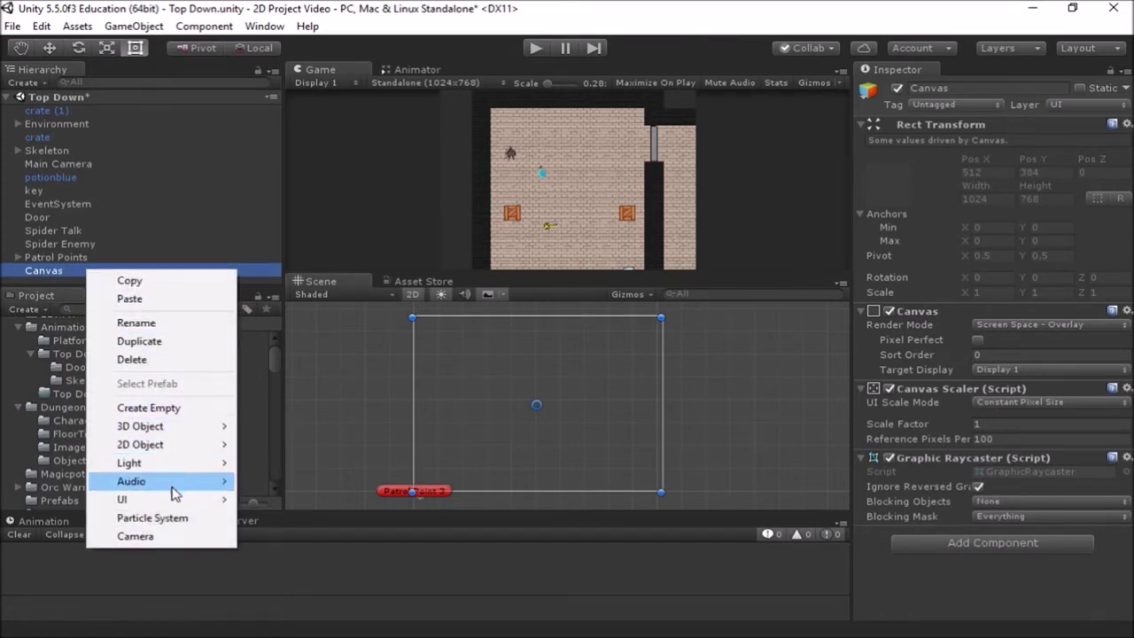
mouse_move(178, 504)
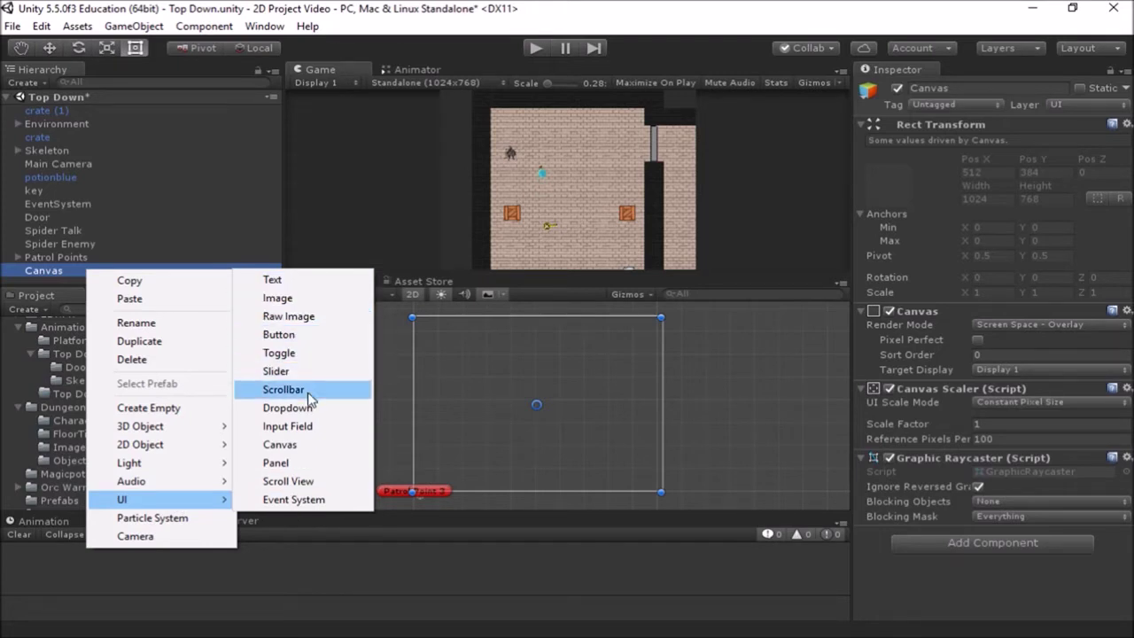
click(288, 281)
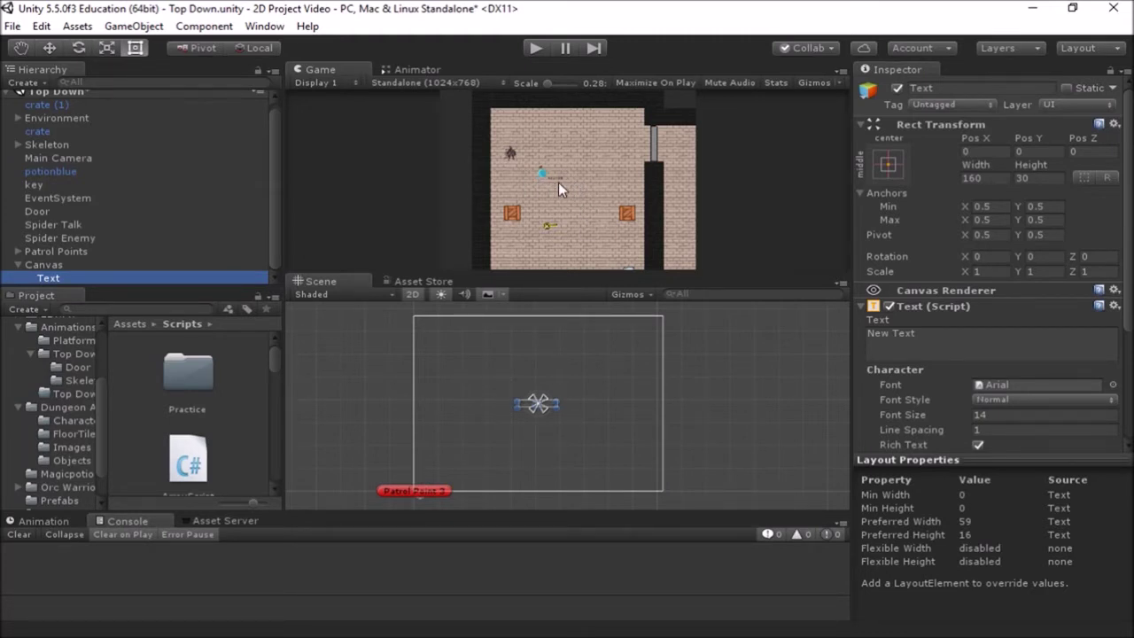
Examine the new Text element up close and within the whole Canvas rectangle in the scene
mouse_move(570, 273)
mouse_down()
mouse_move(585, 329)
mouse_move(557, 278)
mouse_up()
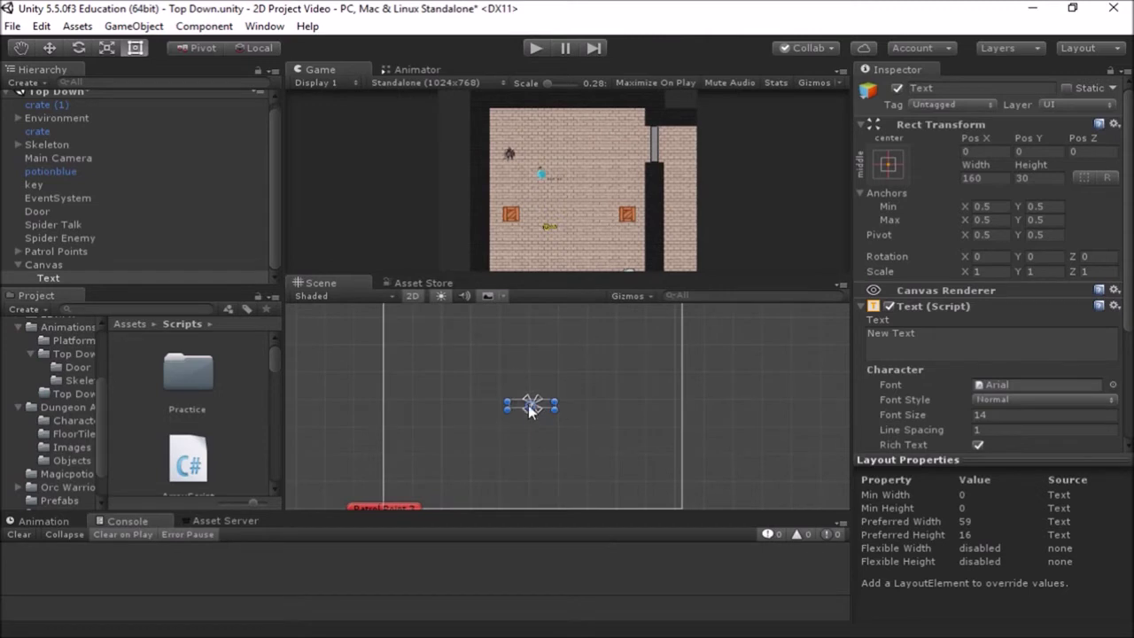
scroll(528, 414, down, 1)
scroll(530, 434, up, 3)
middle_drag(500, 432, 580, 465)
scroll(575, 465, down, 1)
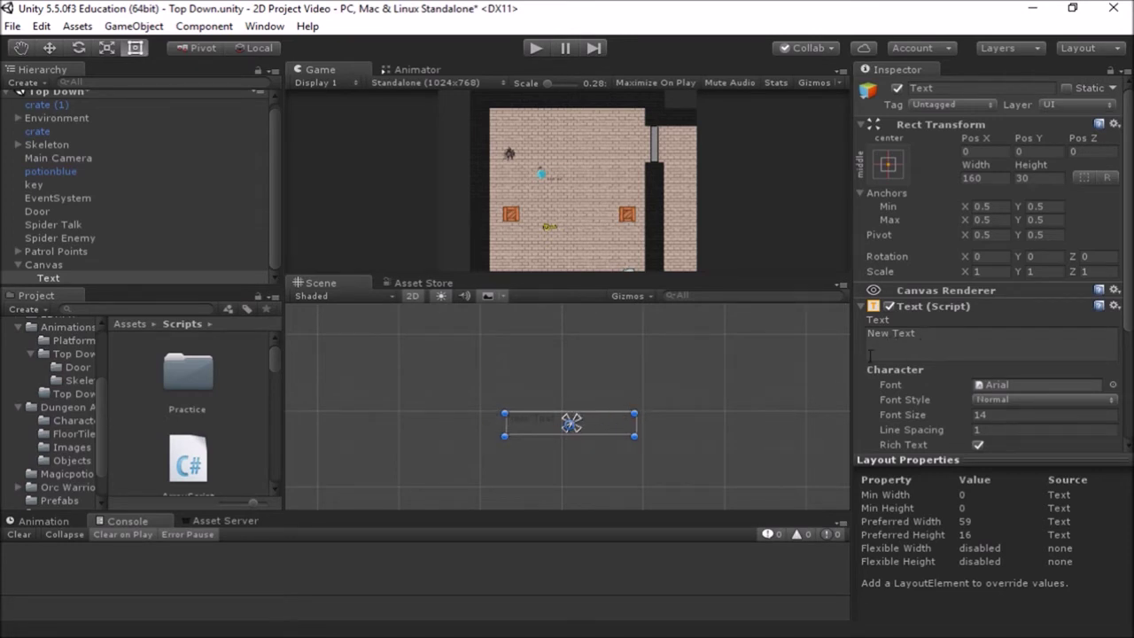
scroll(660, 447, down, 4)
scroll(660, 447, down, 2)
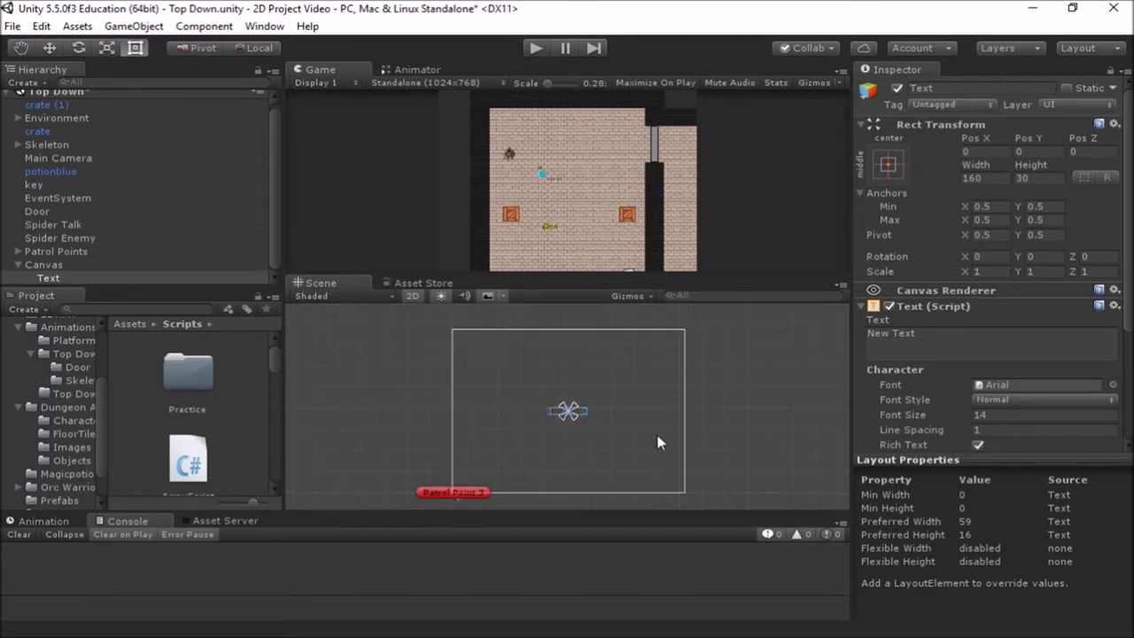
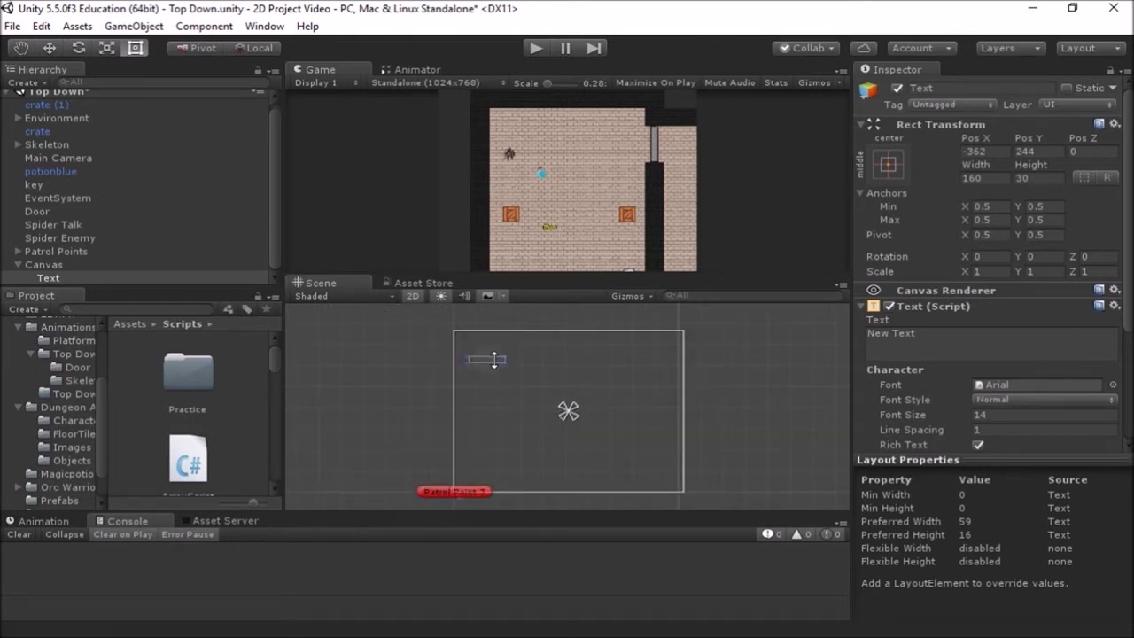
Move the Text element near the Canvas's upper-left corner, to about X -407, Y 351, undoing any accidental resizing
mouse_move(492, 357)
mouse_down()
mouse_move(483, 342)
mouse_move(493, 357)
mouse_up()
key(ctrl+z)
scroll(492, 363, up, 3)
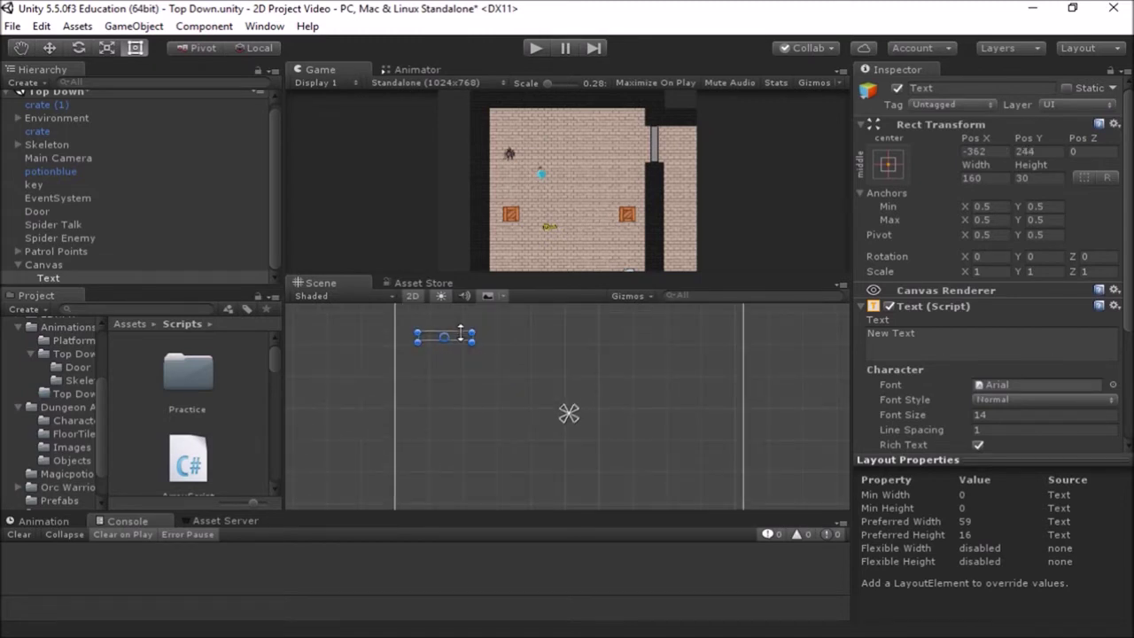
drag(460, 333, 451, 300)
middle_drag(464, 340, 481, 455)
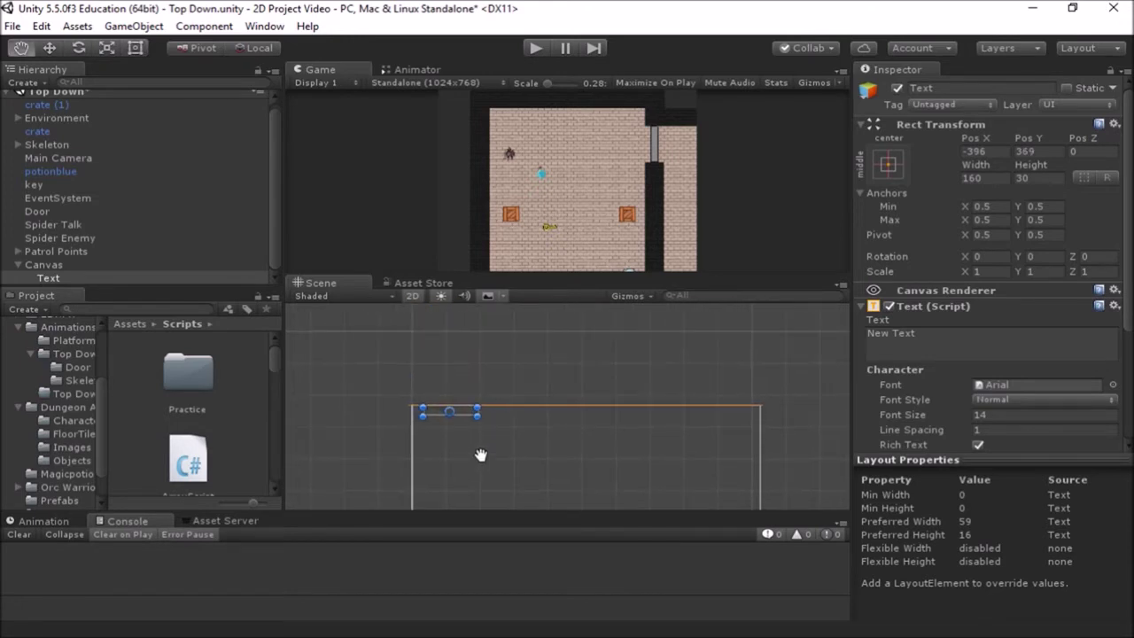
drag(463, 418, 463, 422)
key(ctrl+z)
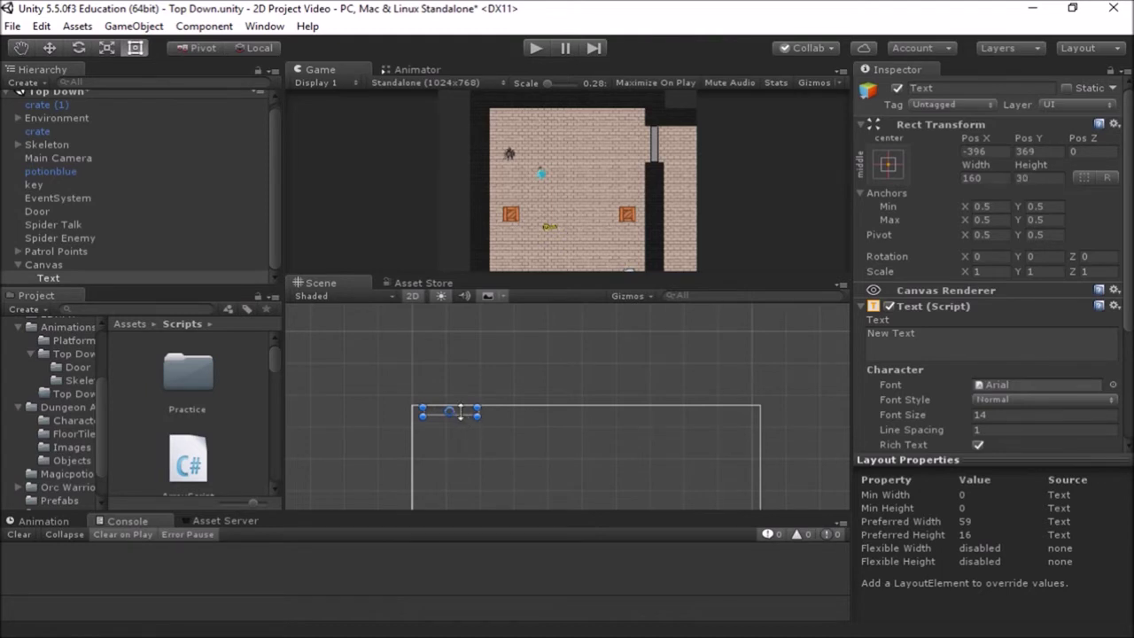
scroll(460, 413, up, 1)
drag(445, 418, 439, 422)
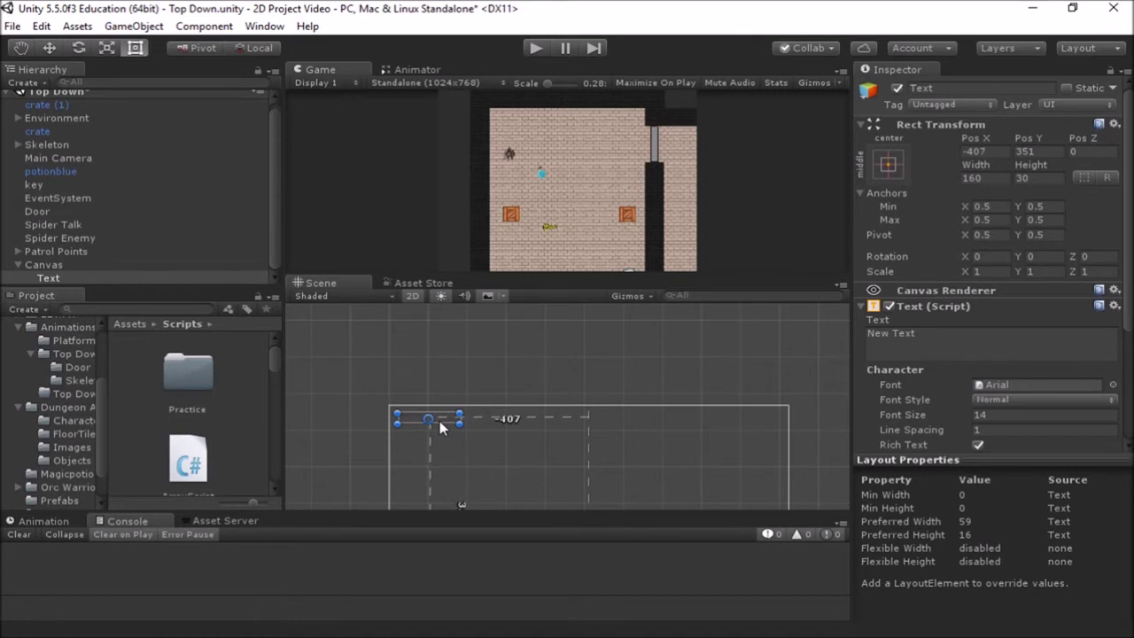
Nudge the Text element closer to the Canvas's upper-left corner, to about X -418, Y 356
scroll(454, 433, up, 4)
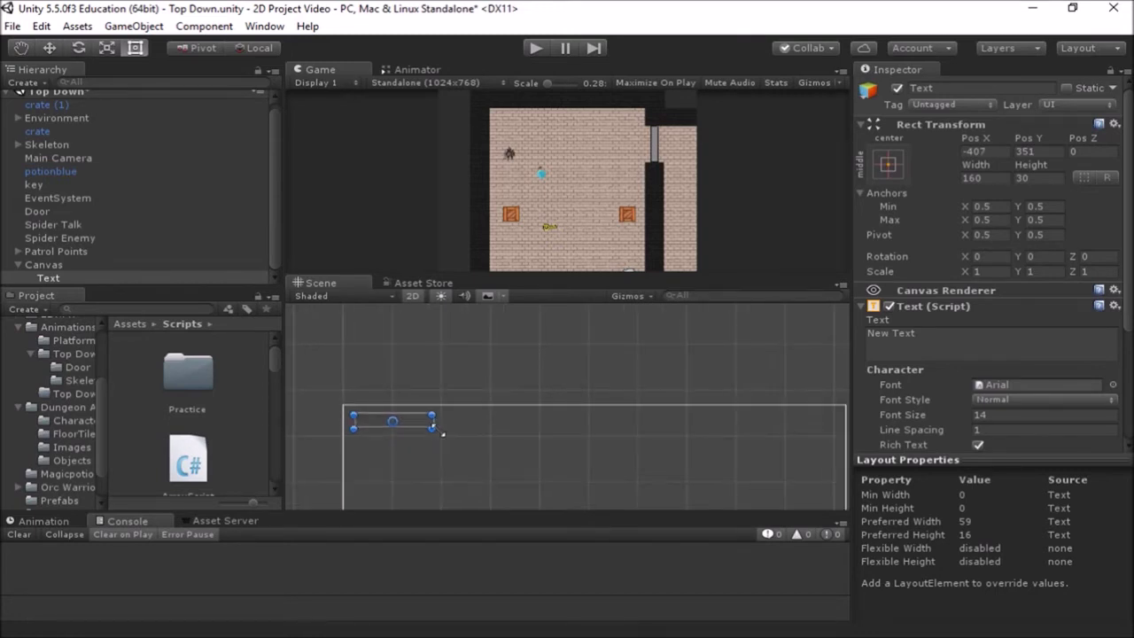
middle_drag(421, 431, 663, 398)
scroll(544, 463, up, 3)
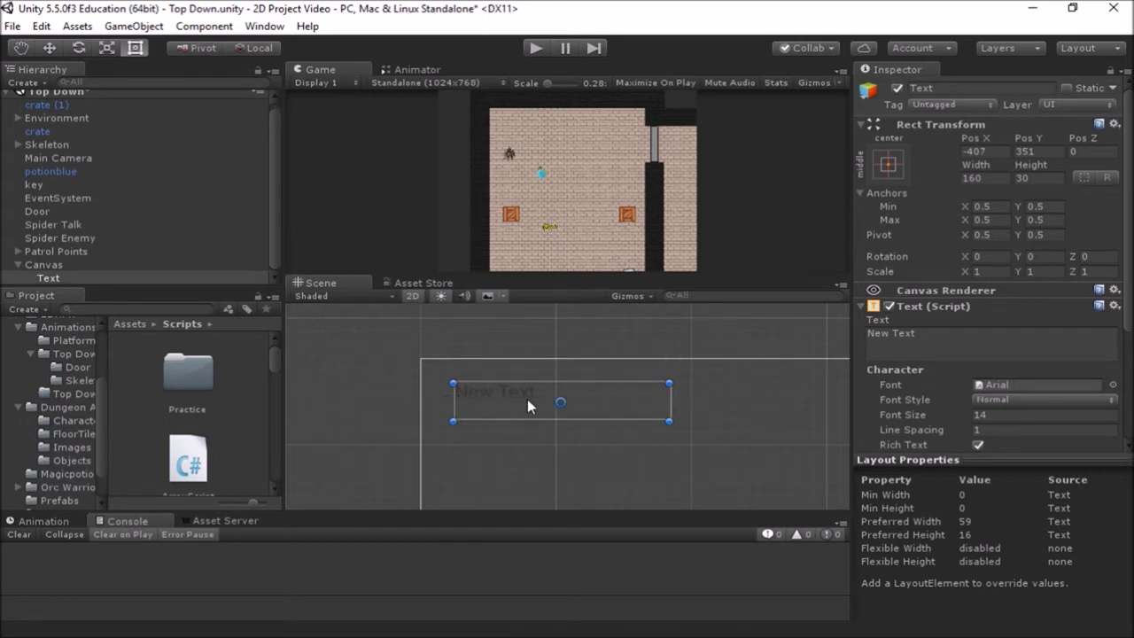
drag(537, 401, 519, 394)
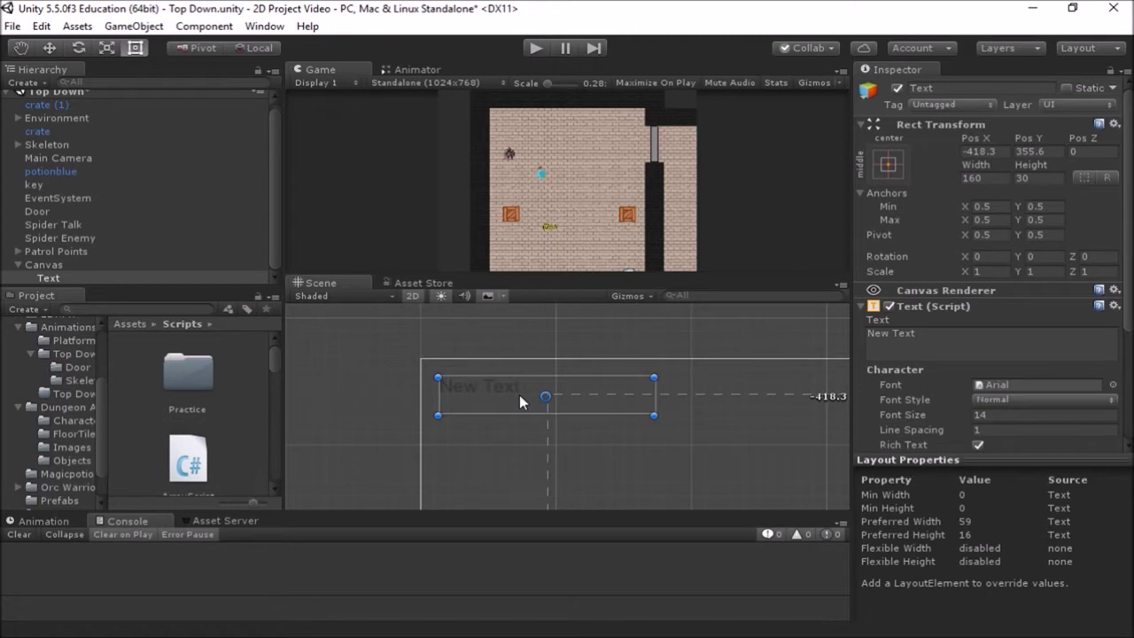
drag(519, 395, 519, 394)
Enlarge the Text element's box to about 282 wide by 67 high, keeping its upper-left corner in place
scroll(778, 448, down, 3)
middle_drag(688, 446, 617, 413)
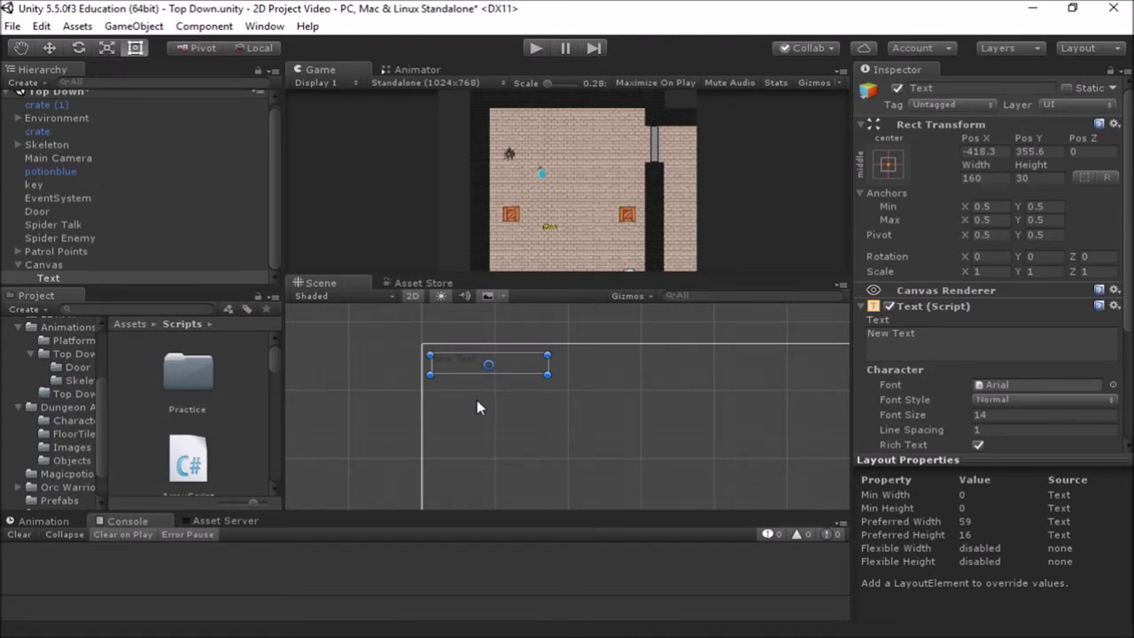
scroll(531, 403, down, 1)
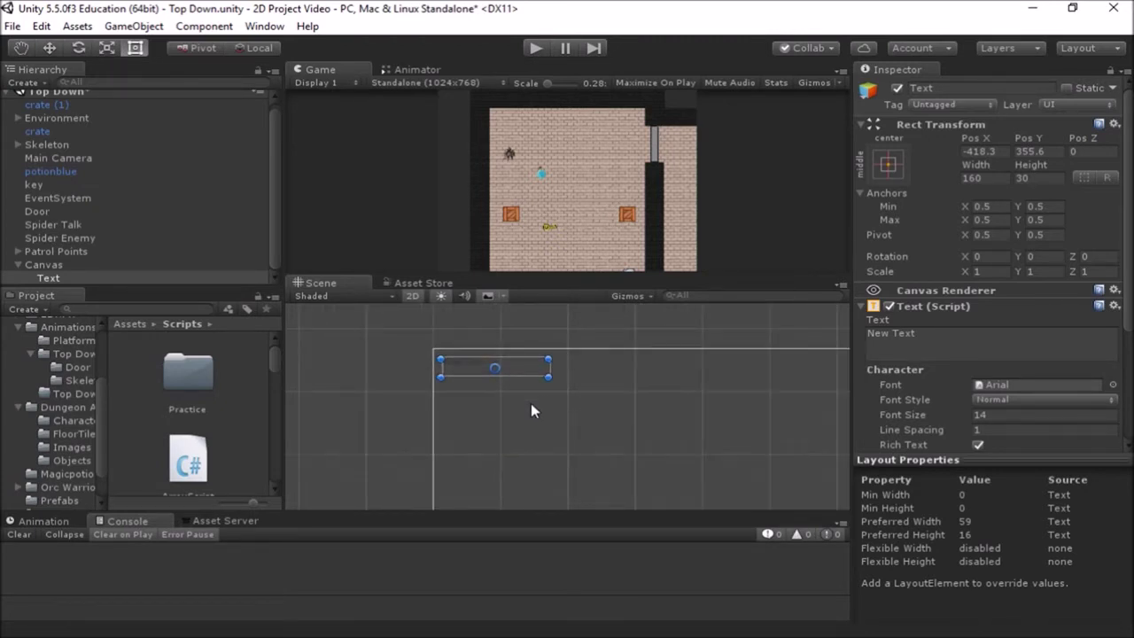
drag(549, 376, 728, 421)
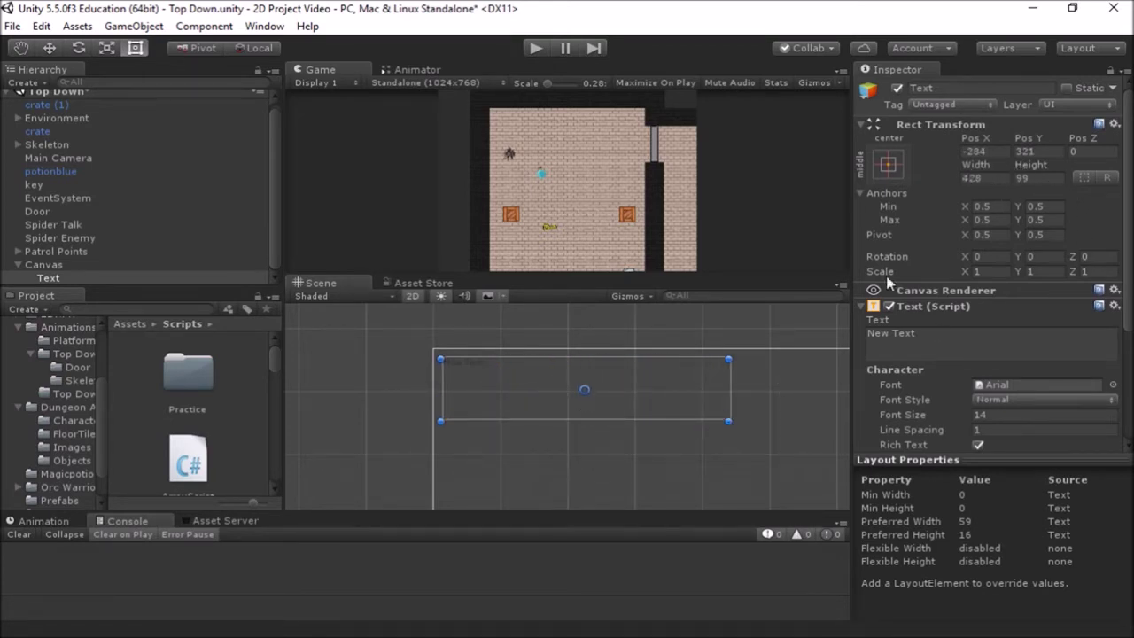
drag(728, 422, 636, 391)
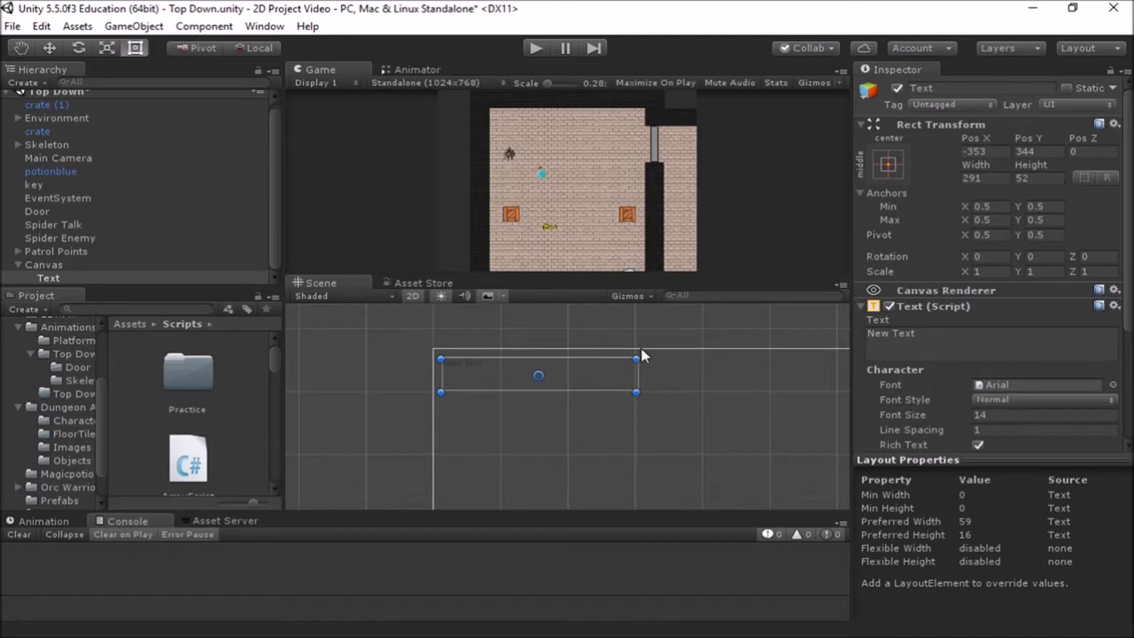
drag(635, 393, 630, 400)
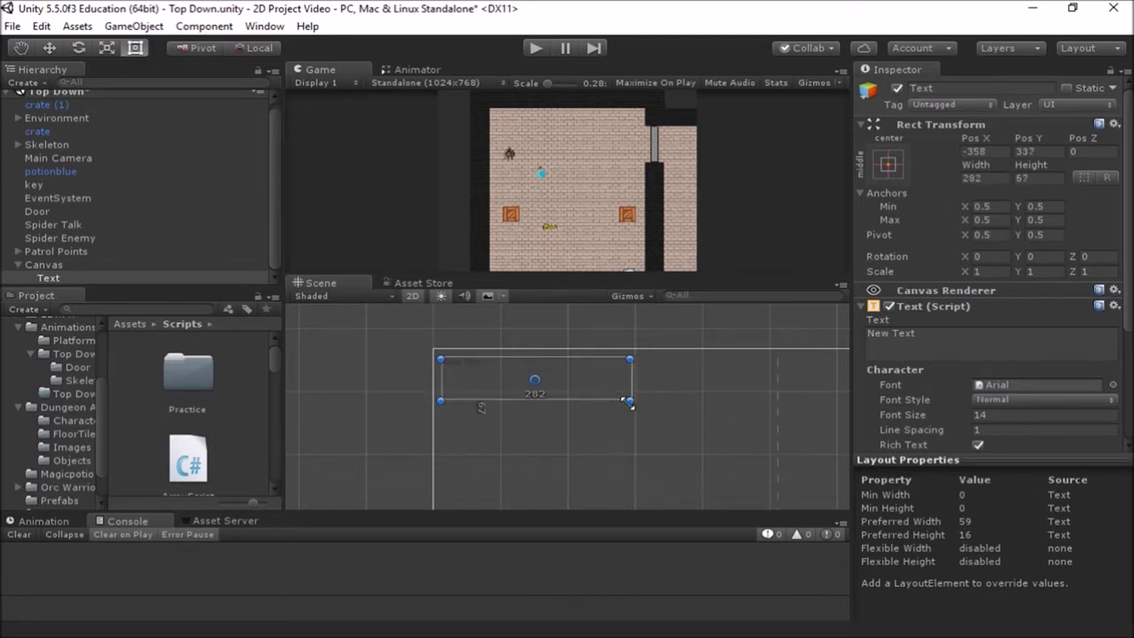
Anchor the Text element to the Canvas's upper-left corner with the top-left anchor preset
click(889, 167)
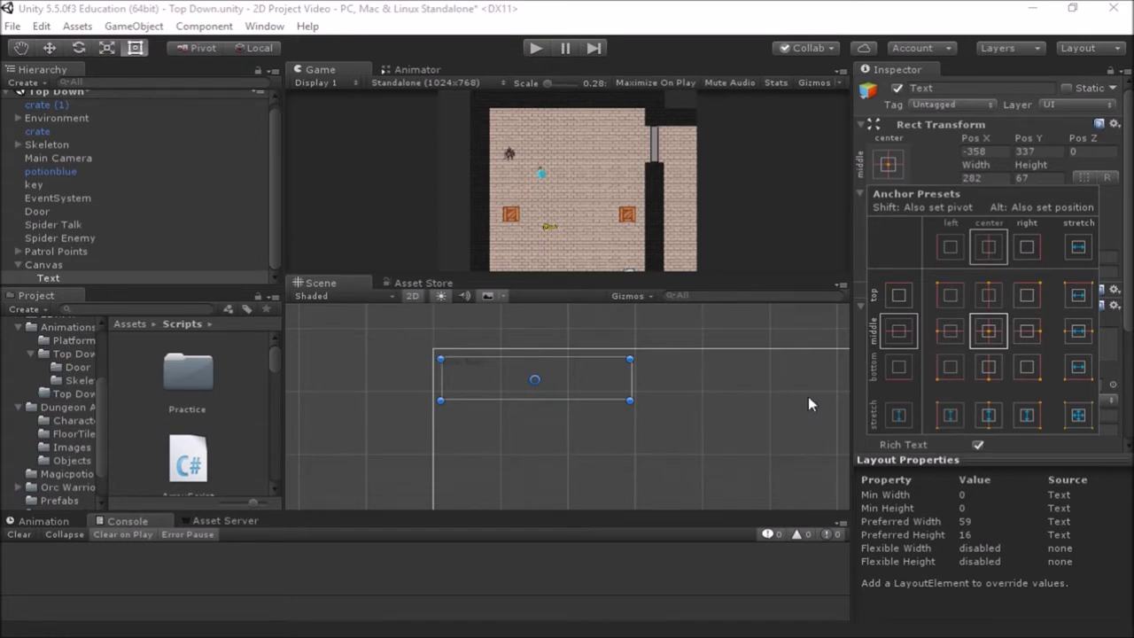
click(950, 295)
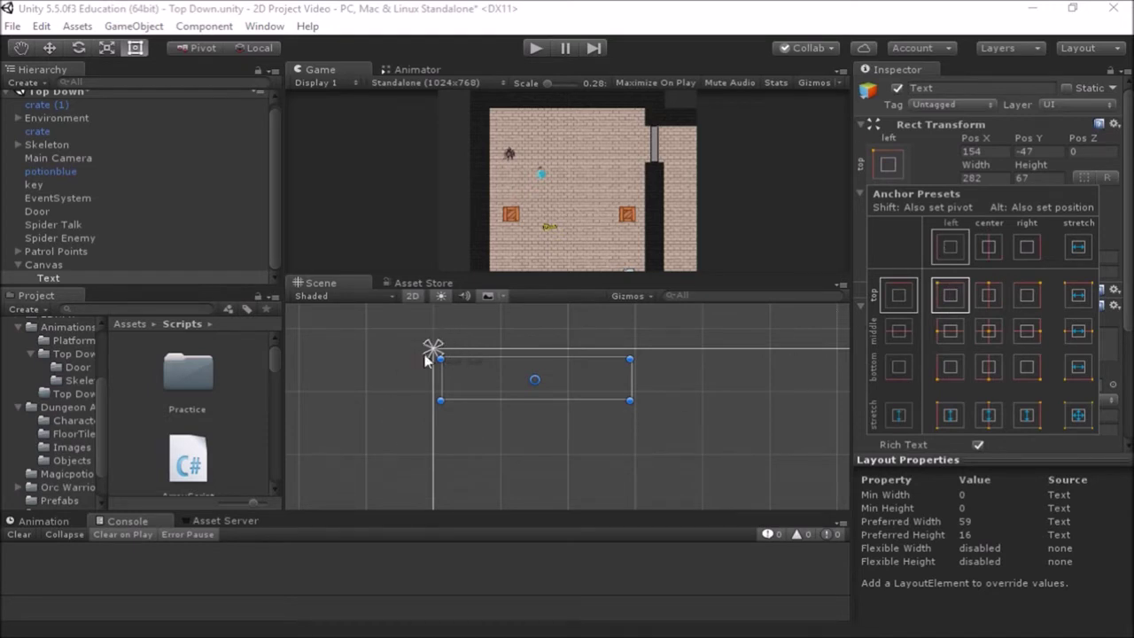
scroll(576, 448, down, 5)
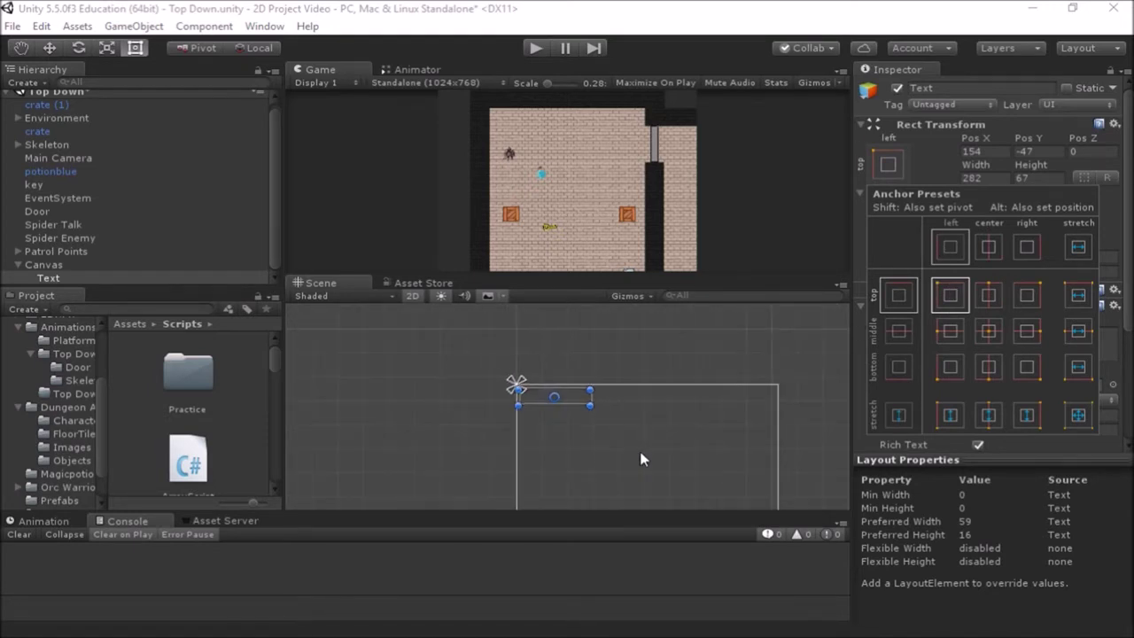
click(604, 402)
scroll(655, 425, down, 2)
middle_drag(655, 394, 582, 344)
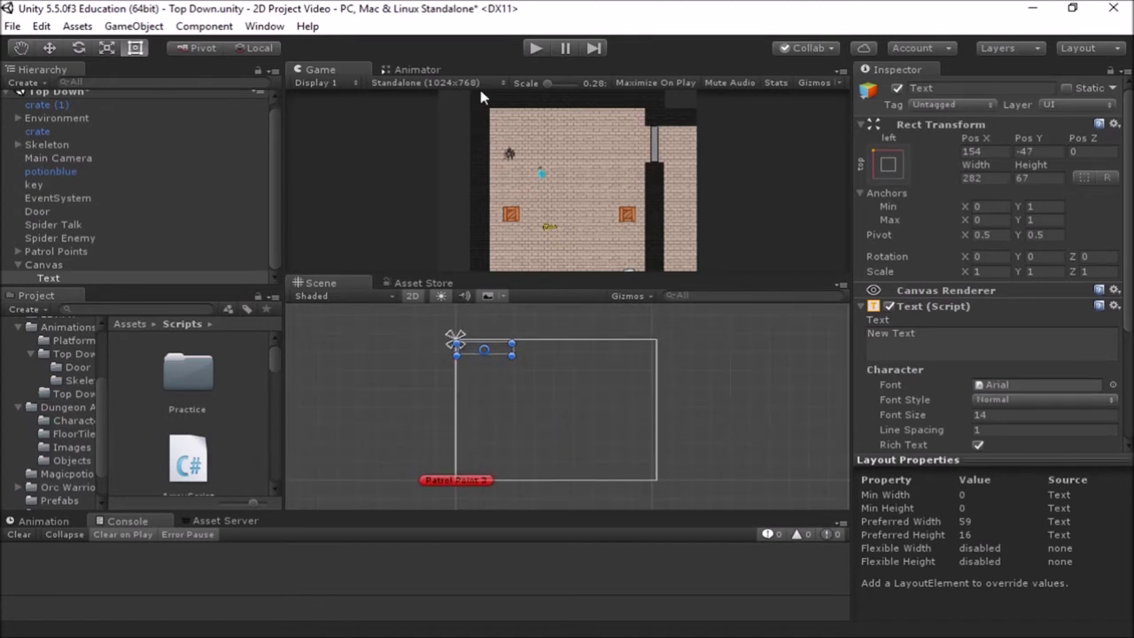
scroll(490, 395, up, 3)
middle_drag(461, 398, 537, 440)
scroll(522, 416, up, 1)
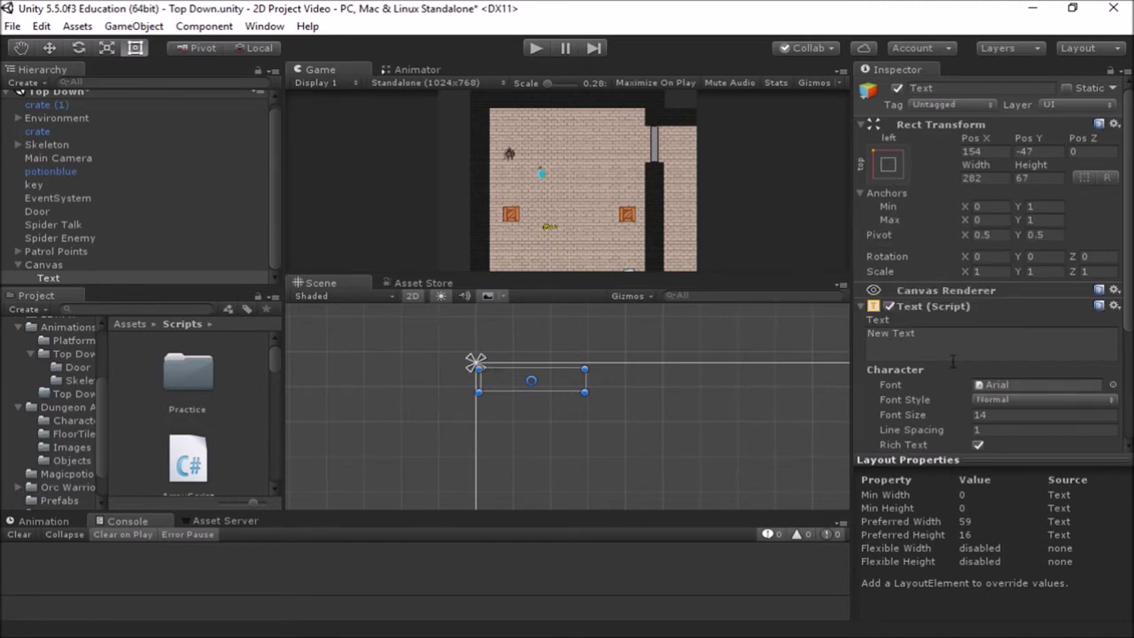
Replace the Text element's placeholder content with "Health 100"
click(926, 334)
click(922, 335)
key(ctrl+a)
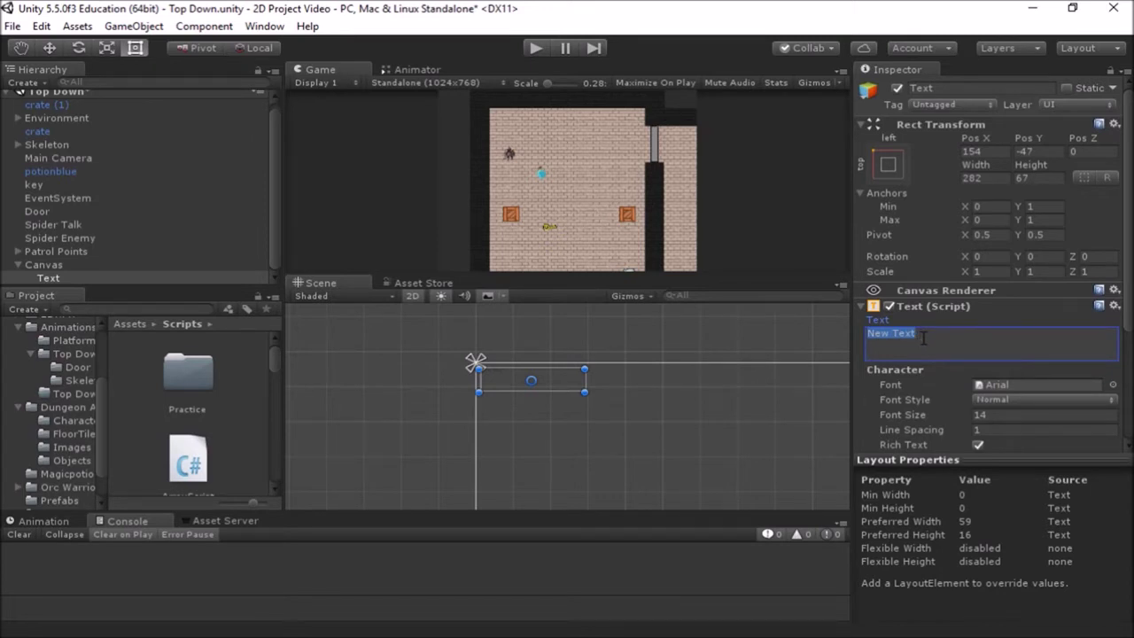
text(Health 100)
Keep the text's font style Normal and set its font size to 25
scroll(967, 412, down, 1)
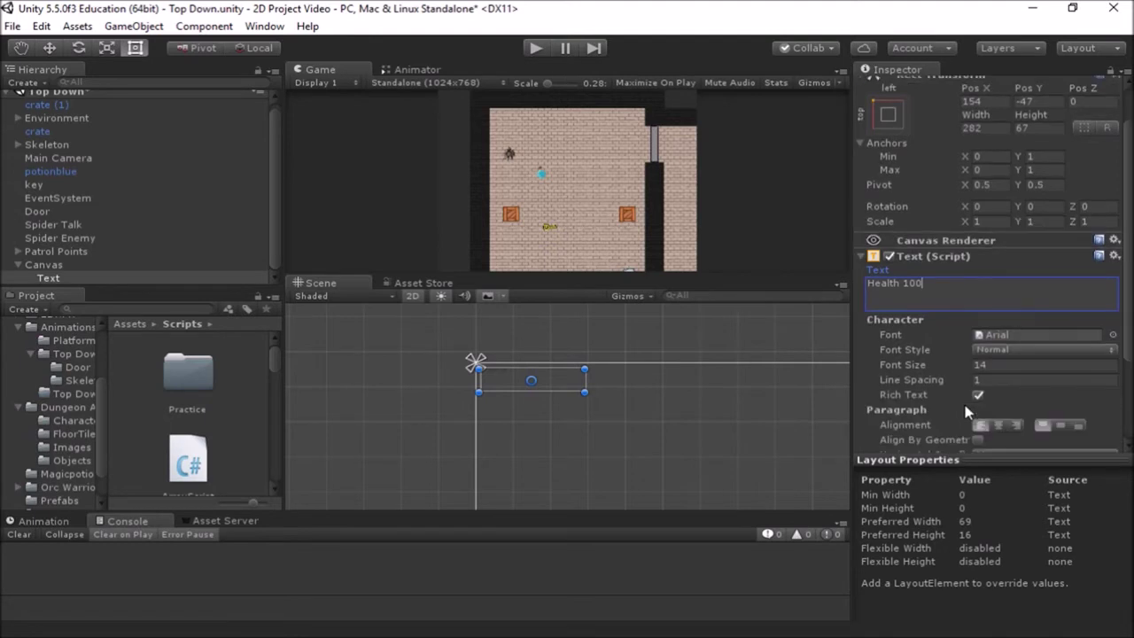
click(1020, 349)
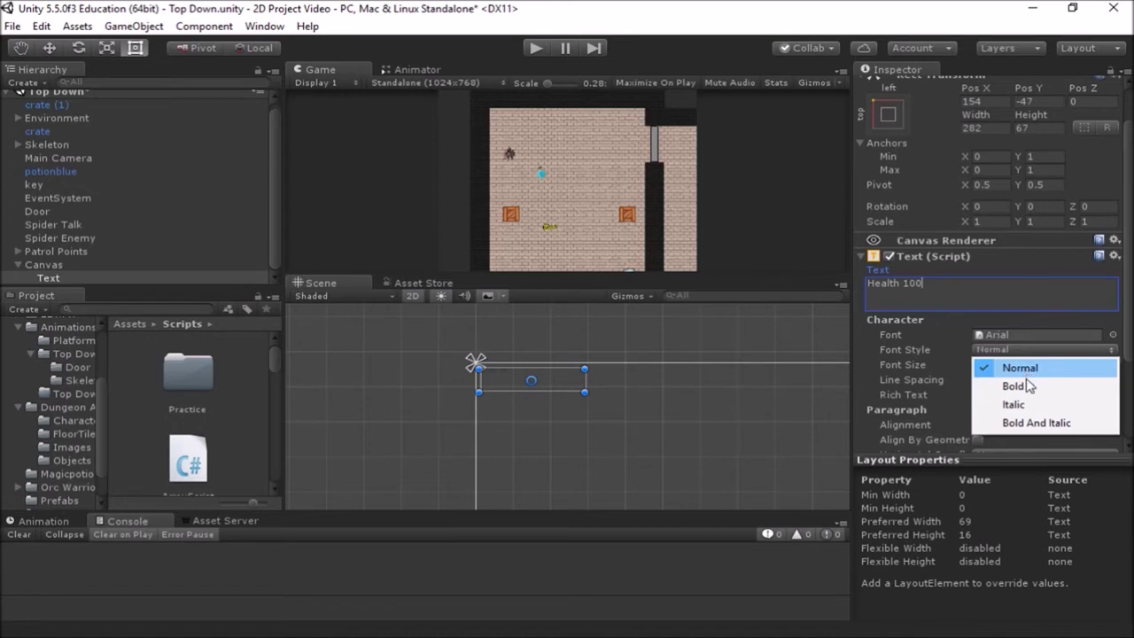
click(1026, 370)
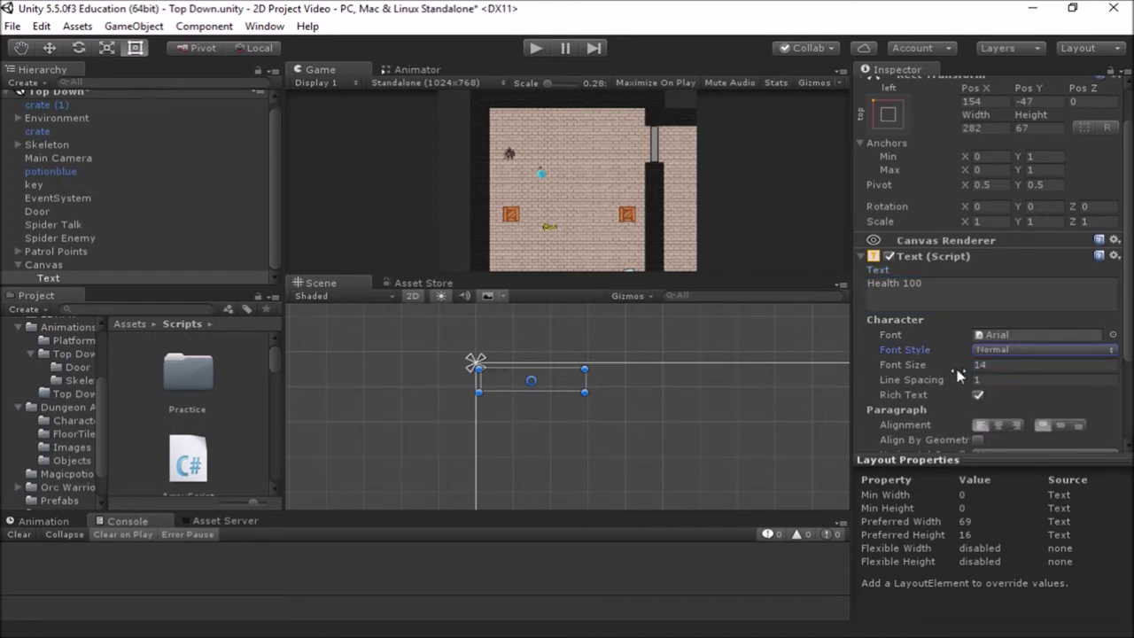
click(985, 364)
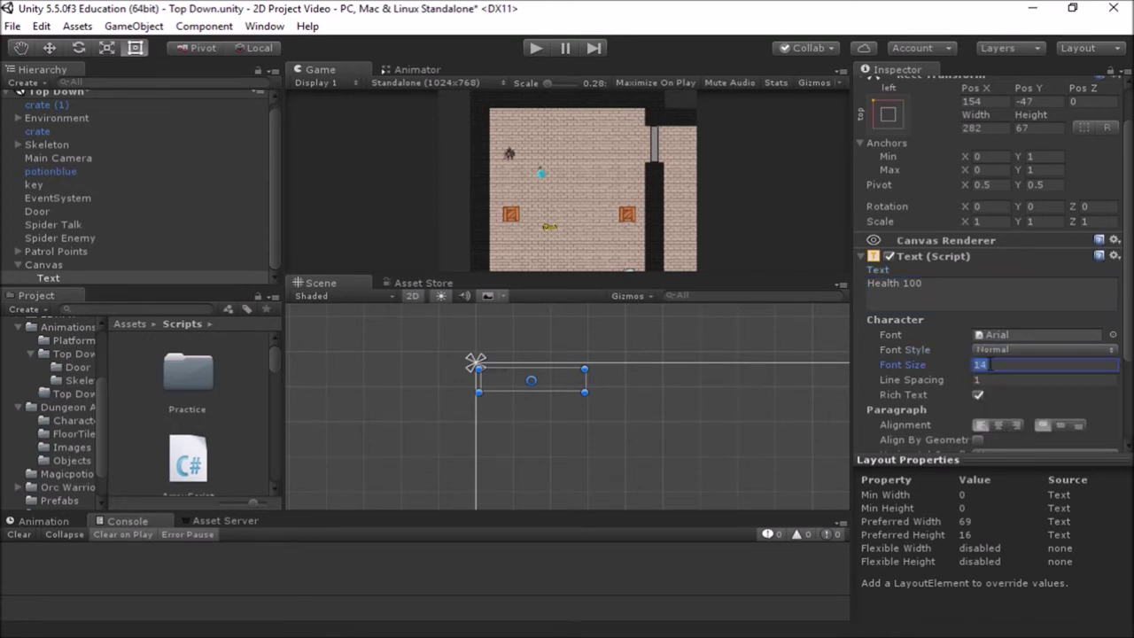
text(25)
Align the text vertically to the middle of its box and widen the Inspector slightly
scroll(925, 403, down, 3)
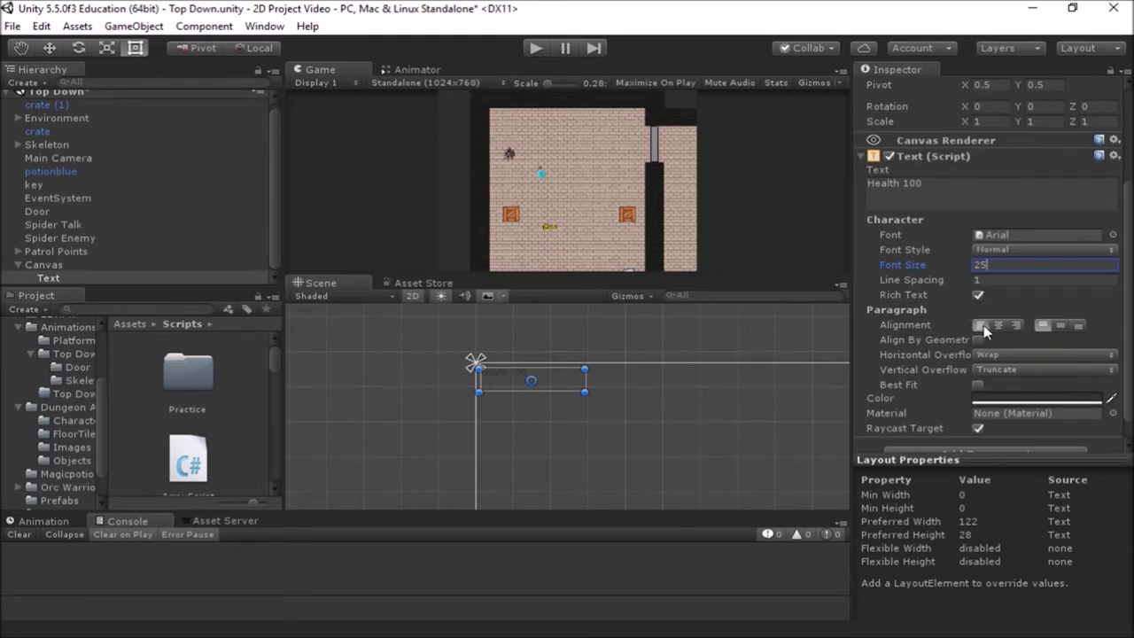
click(1061, 326)
drag(854, 358, 814, 358)
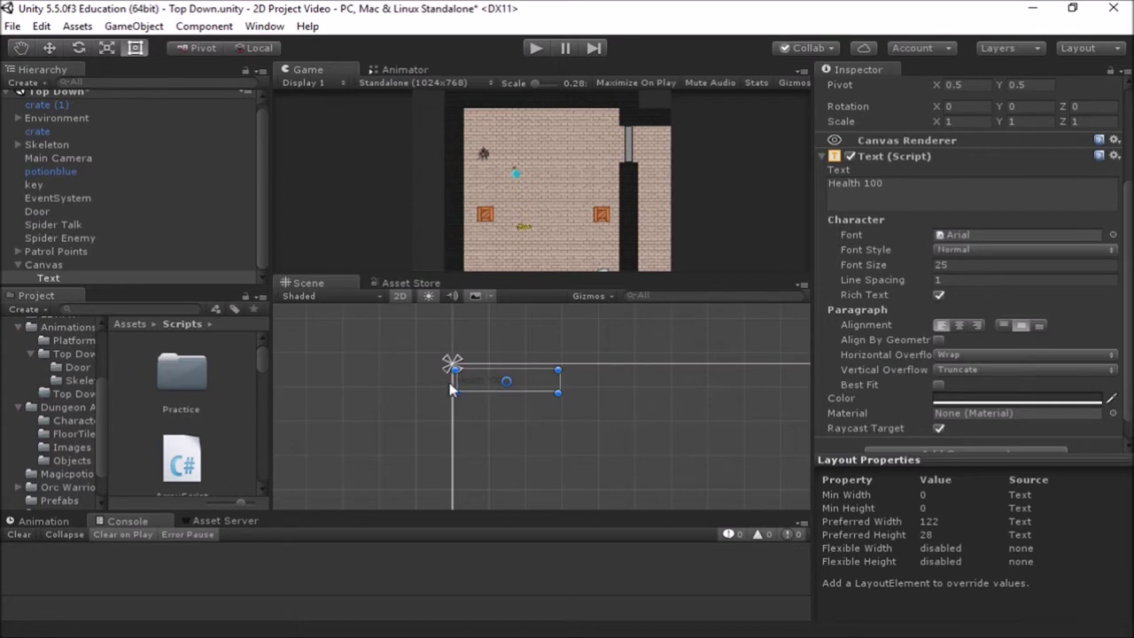
Reduce the Text element's box to a width of 200 and a height of 50
click(556, 387)
click(496, 381)
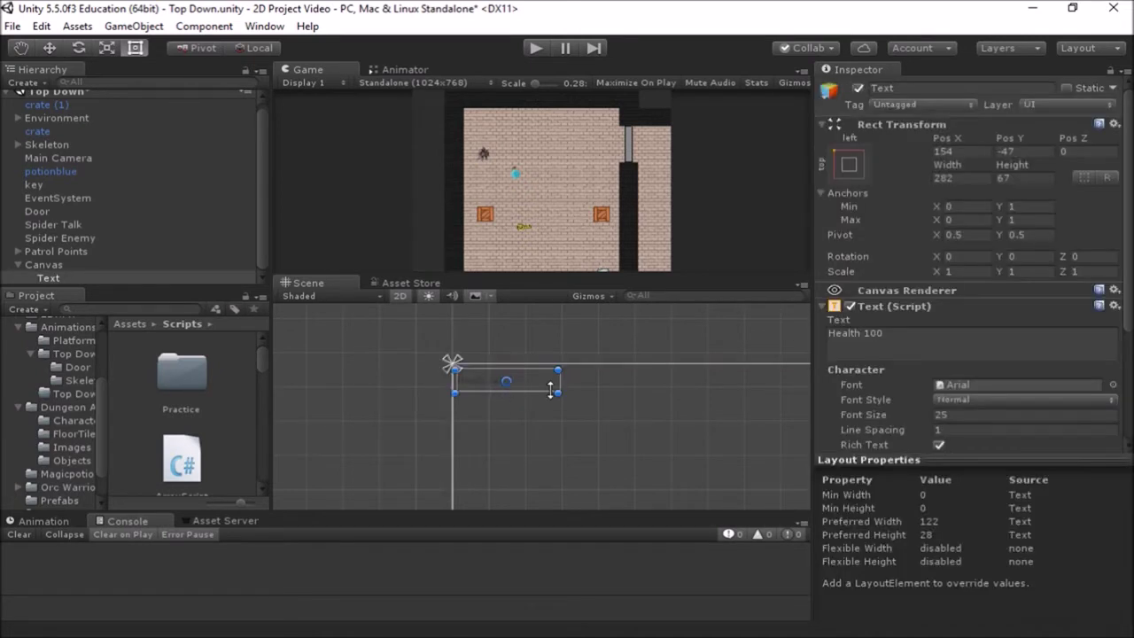
drag(559, 394, 527, 394)
click(968, 177)
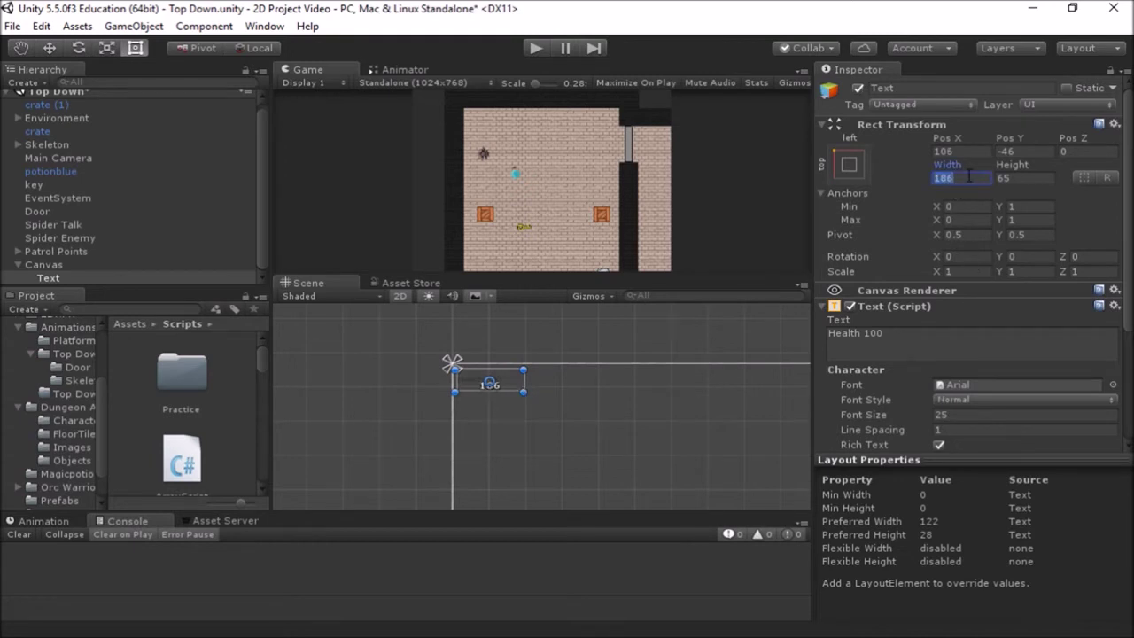
text(200)
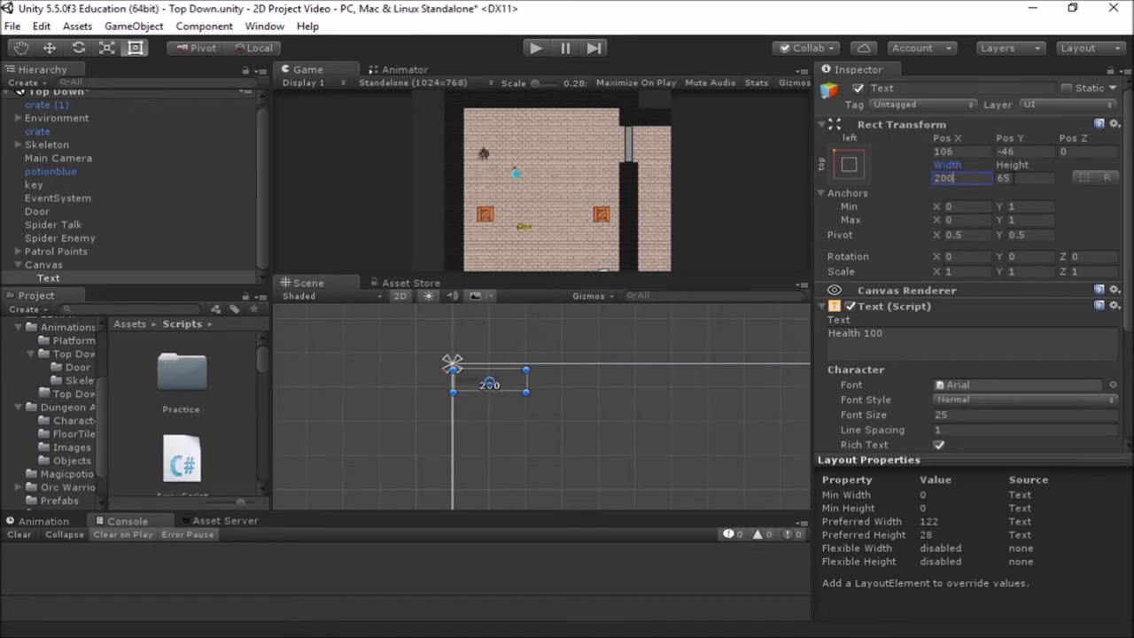
click(1018, 177)
text(50)
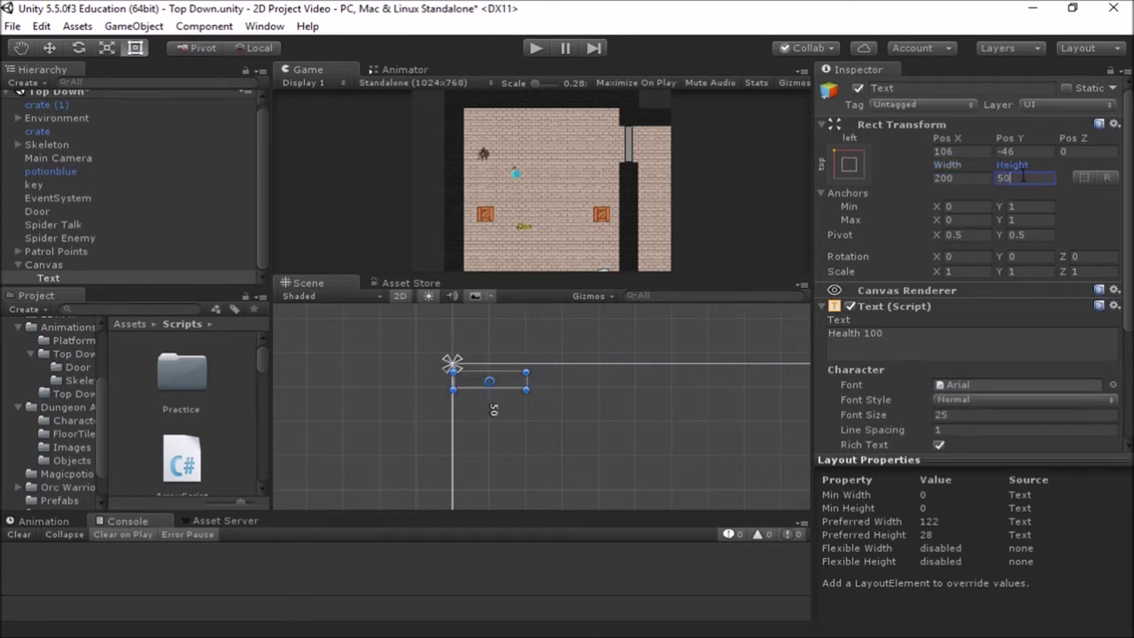
Reposition the Text element just inside the Canvas's upper-left corner, at about X 118, Y -41
scroll(503, 396, up, 1)
scroll(502, 395, down, 1)
drag(507, 381, 516, 376)
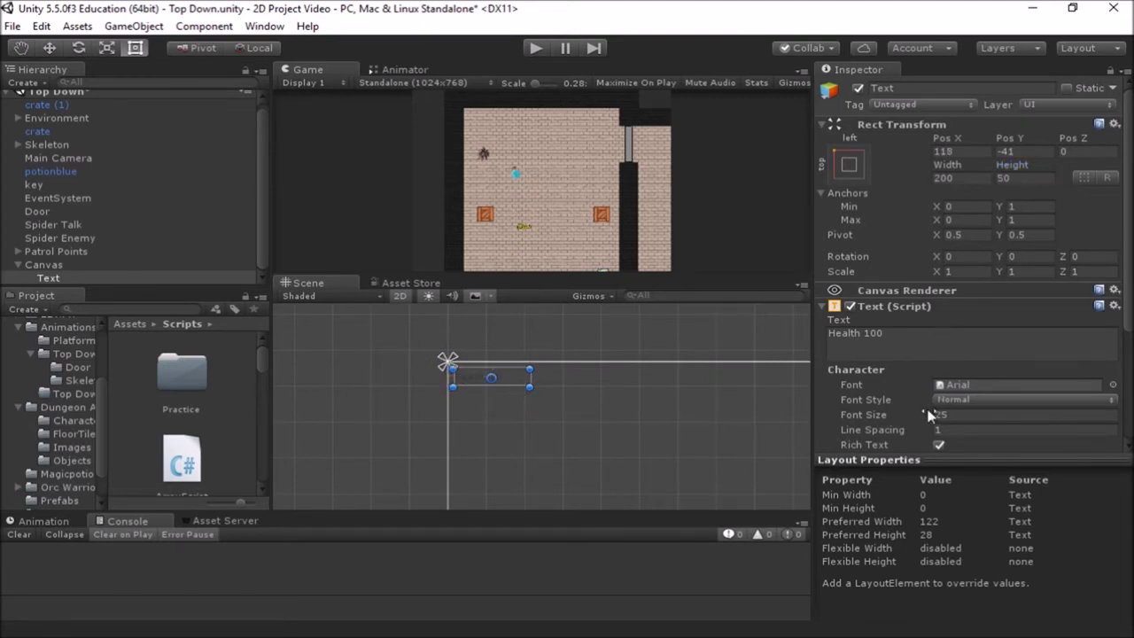
Change the text's color to pure red, FF0000FF, and close the color picker
scroll(922, 412, down, 5)
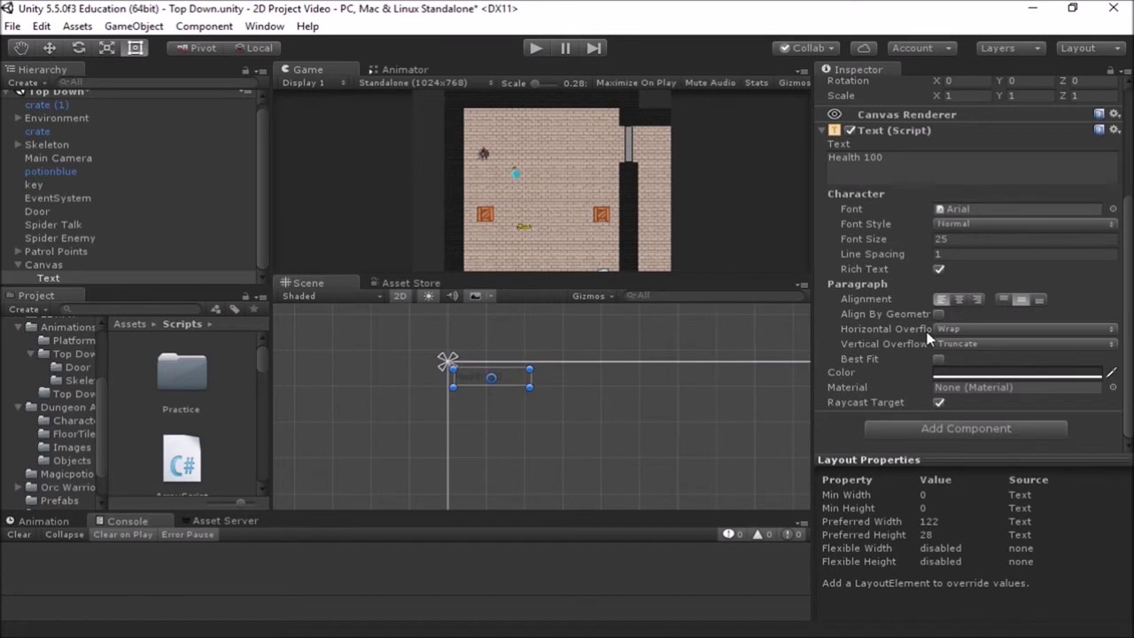
click(974, 376)
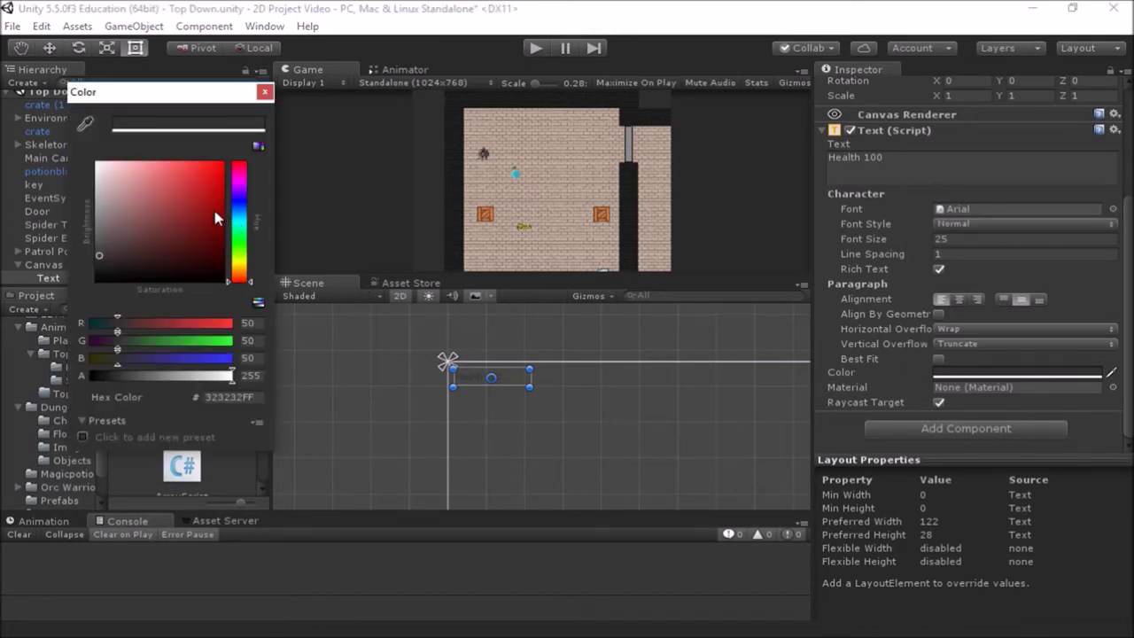
drag(215, 206, 224, 150)
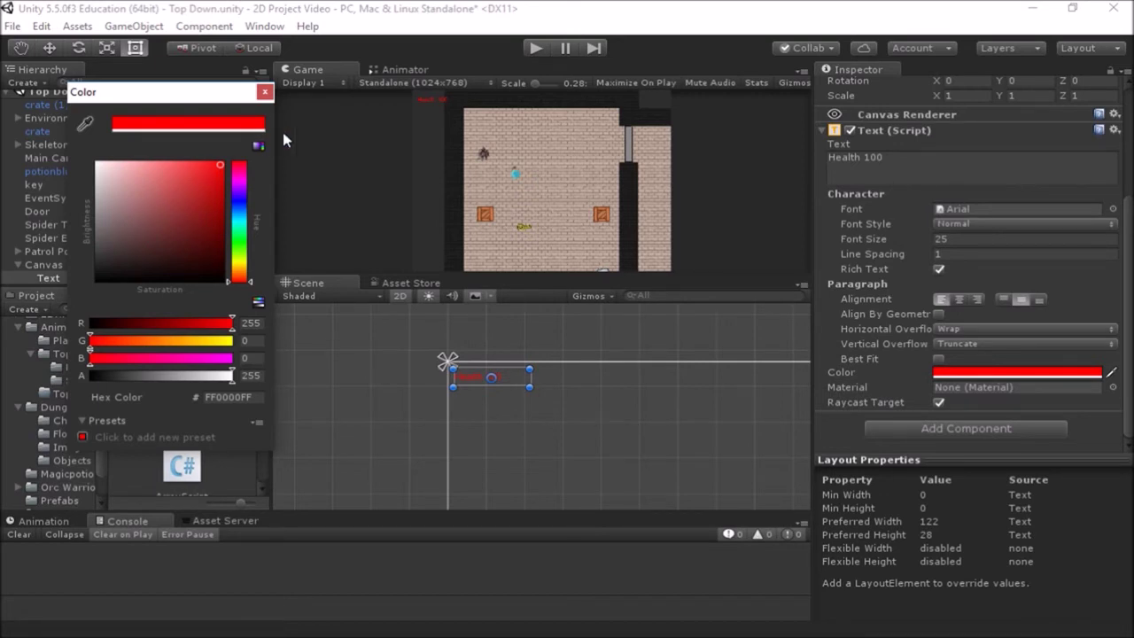
click(264, 91)
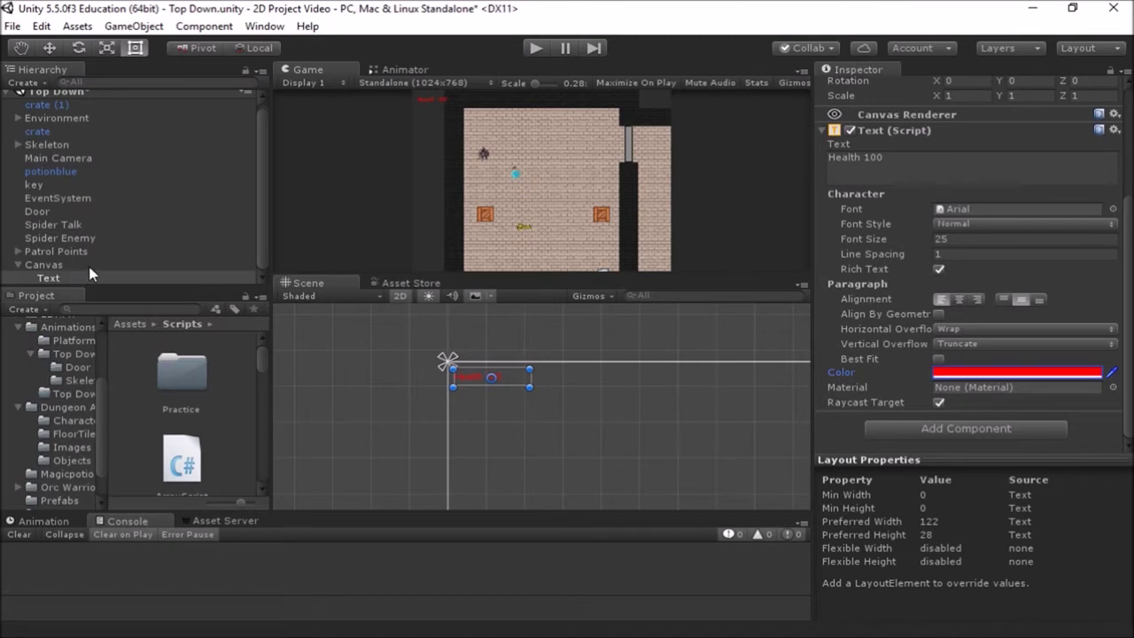
Rename the Canvas's Text object to "Health Text" in the Hierarchy
click(63, 279)
click(54, 276)
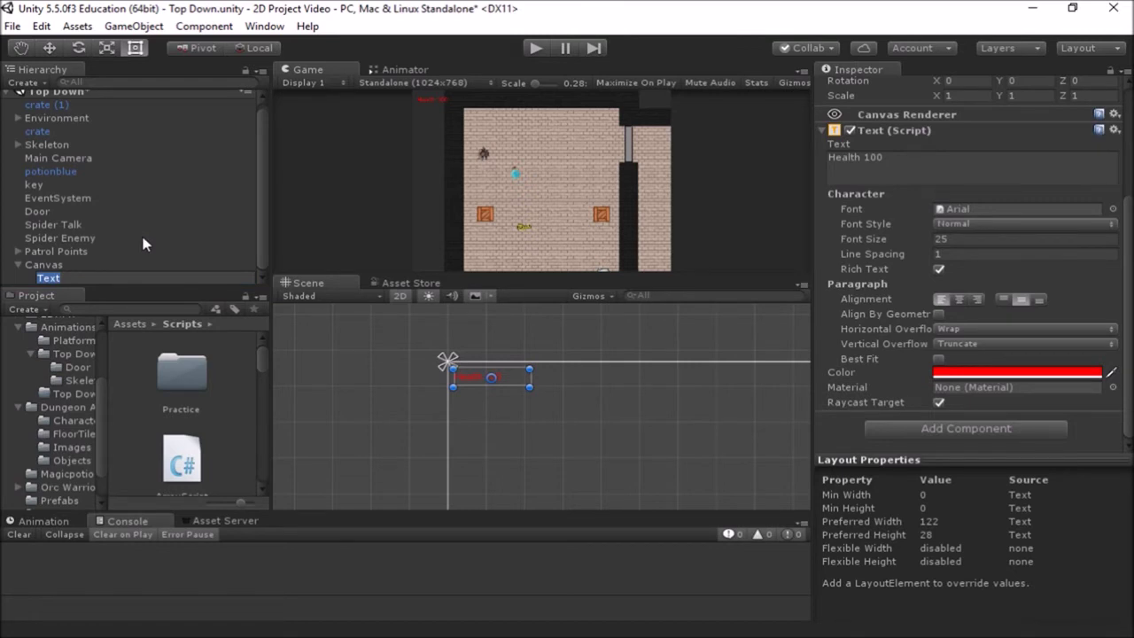
text(Health Text)
key(Return)
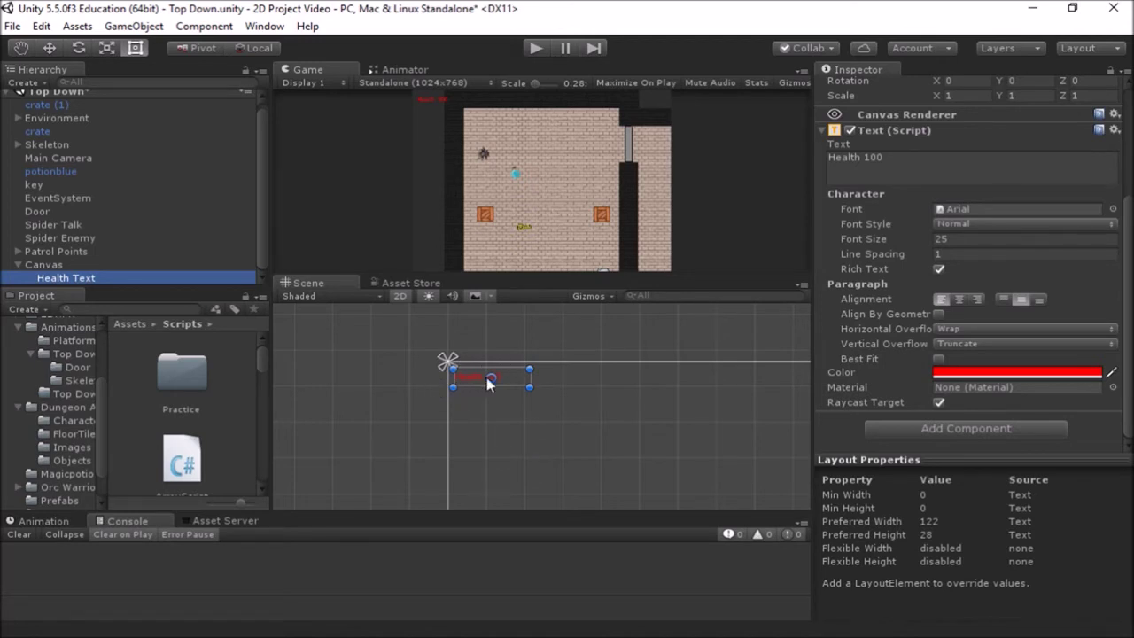
Switch to MonoDevelop and review the TopDownPlayerMovement script, including its health variable declaration
click(226, 434)
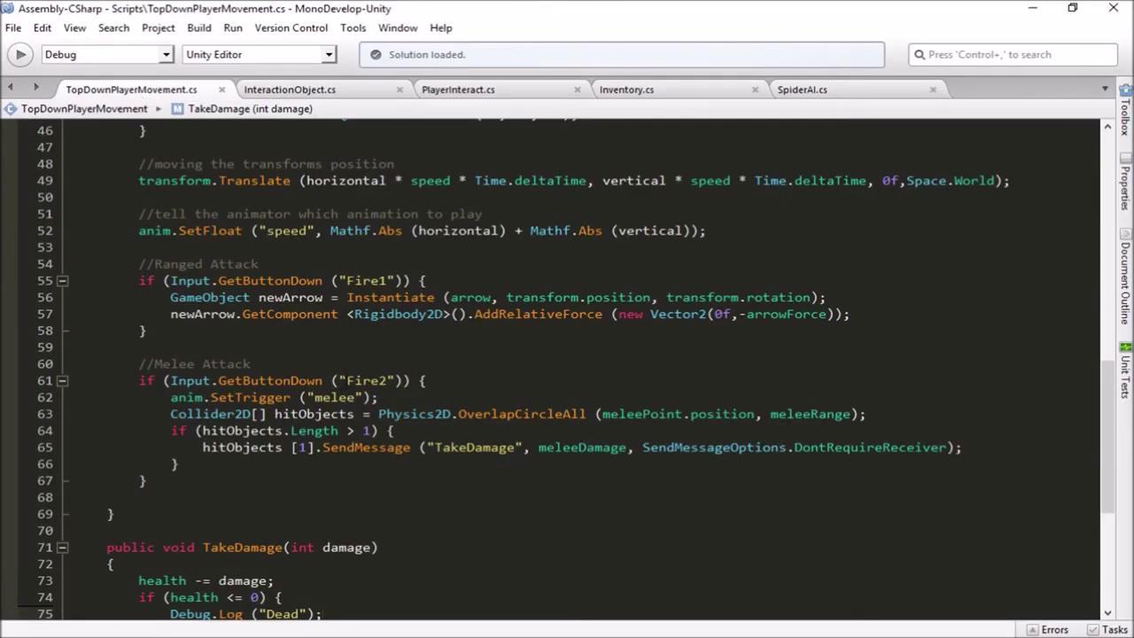
scroll(339, 379, up, 14)
scroll(339, 380, up, 1)
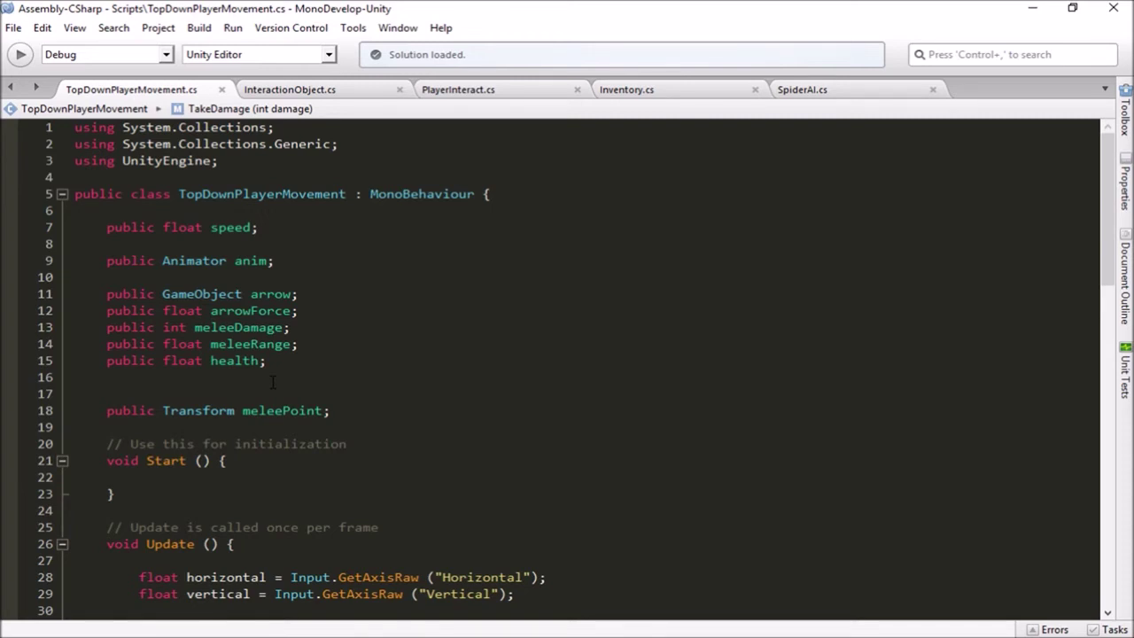
scroll(434, 435, down, 12)
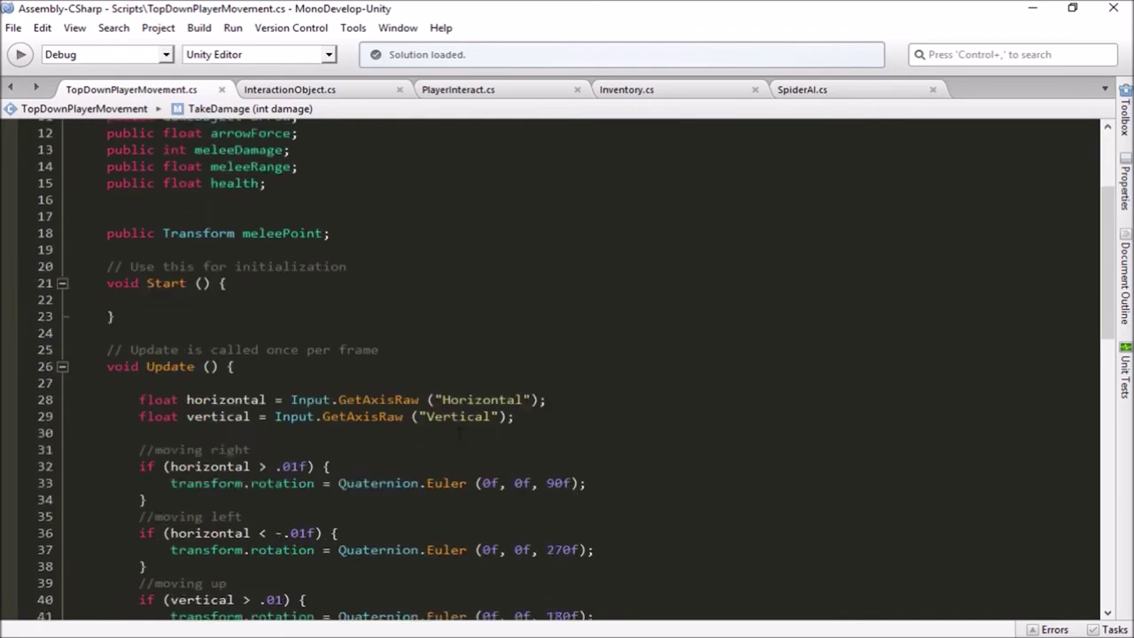
scroll(434, 435, down, 8)
scroll(434, 435, up, 3)
scroll(414, 476, up, 17)
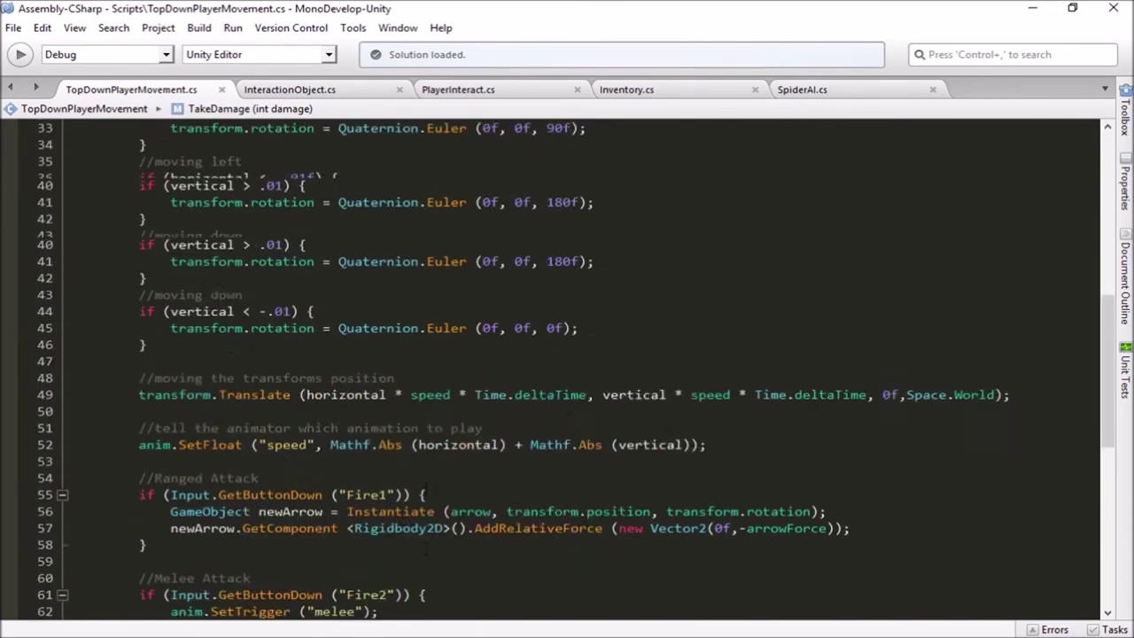
click(211, 361)
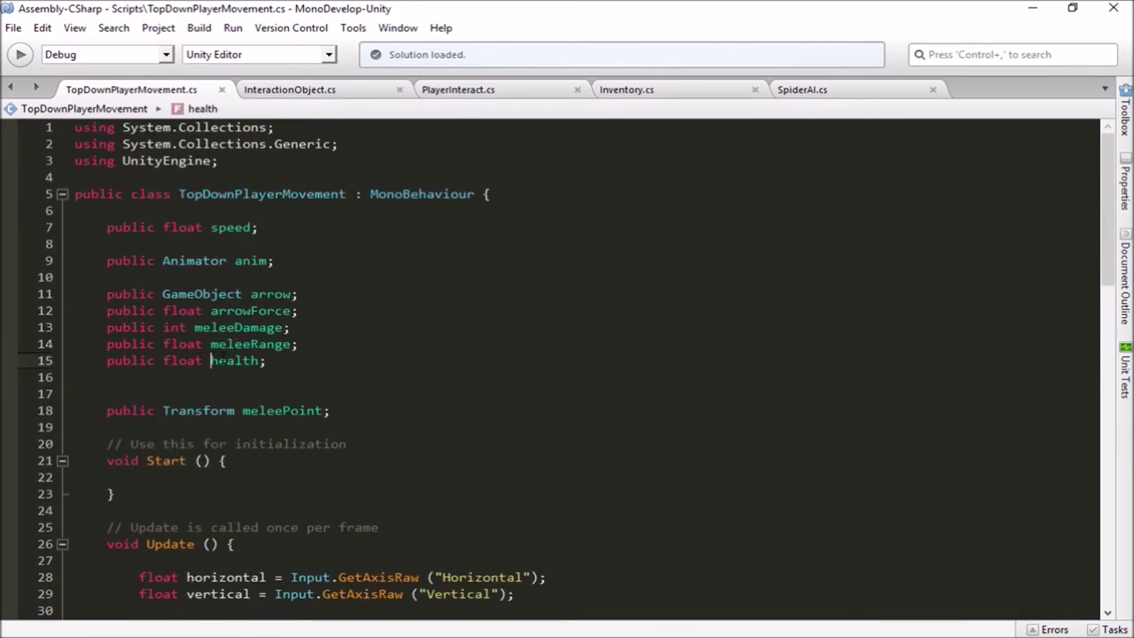
click(291, 360)
Add the line "using UnityEngine.UI;" below the existing using directives in TopDownPlayerMovement.cs
click(230, 161)
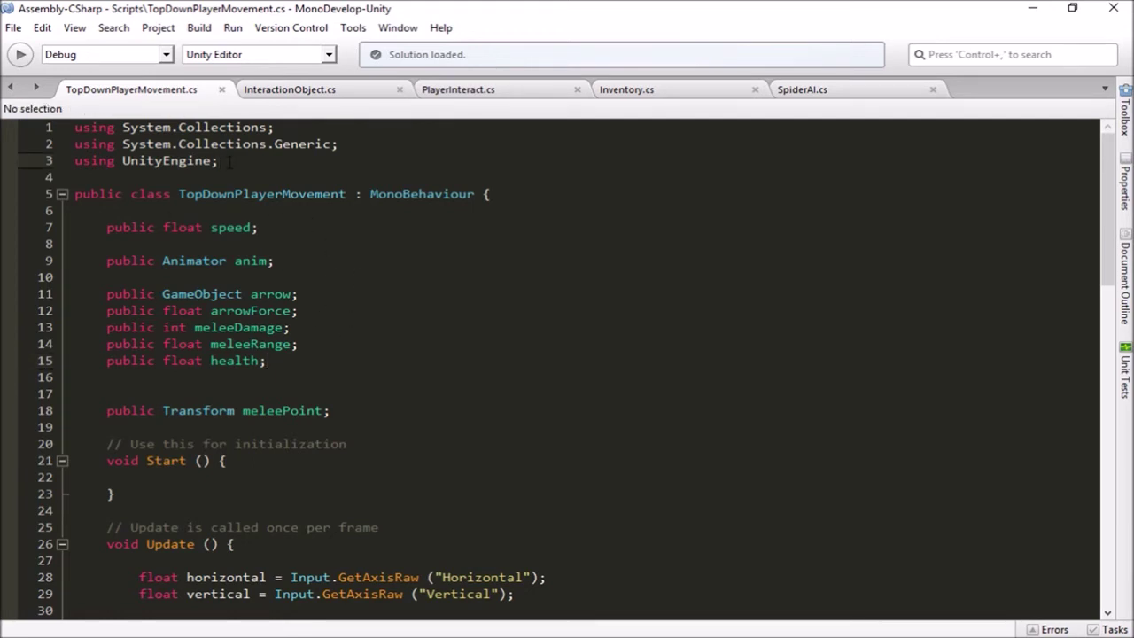
key(Return)
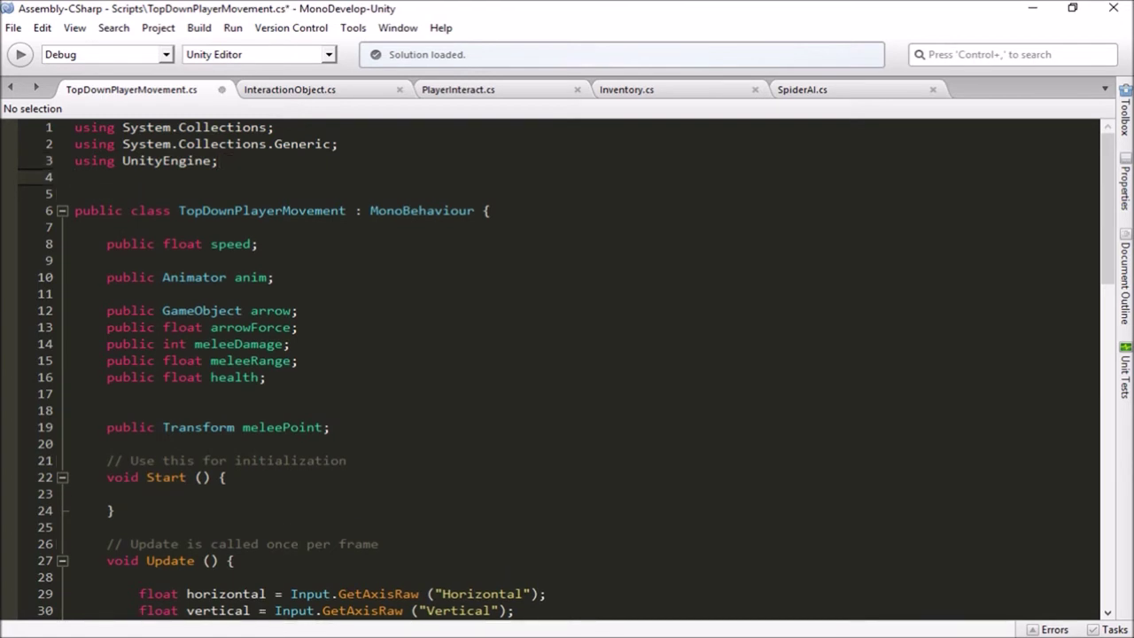
text(using Un)
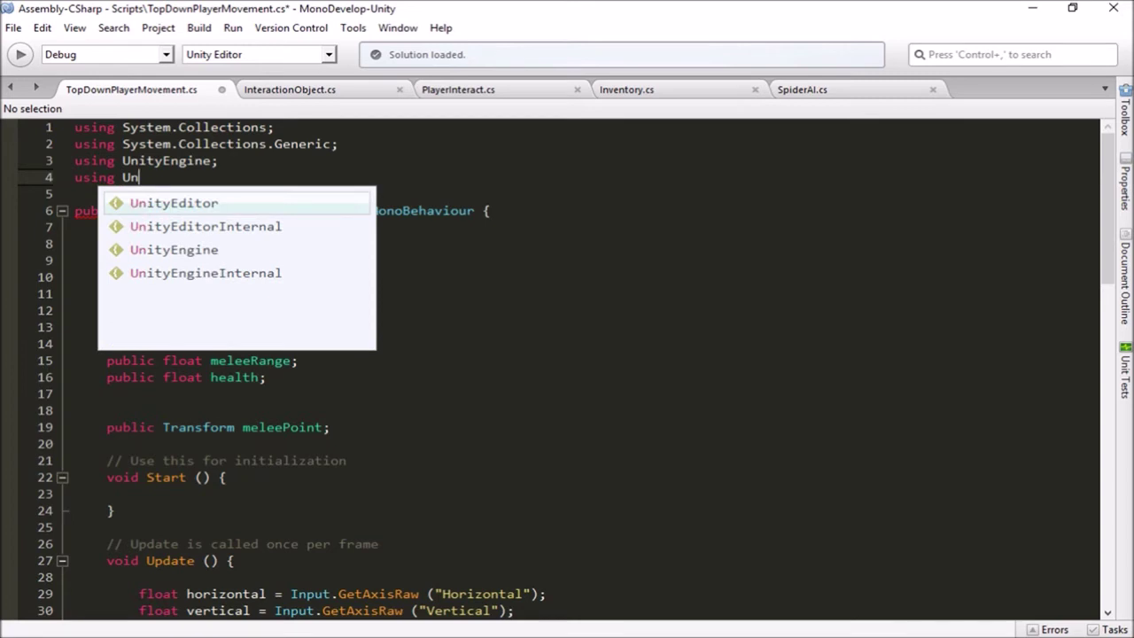
key(Down)
key(Down)
key(Return)
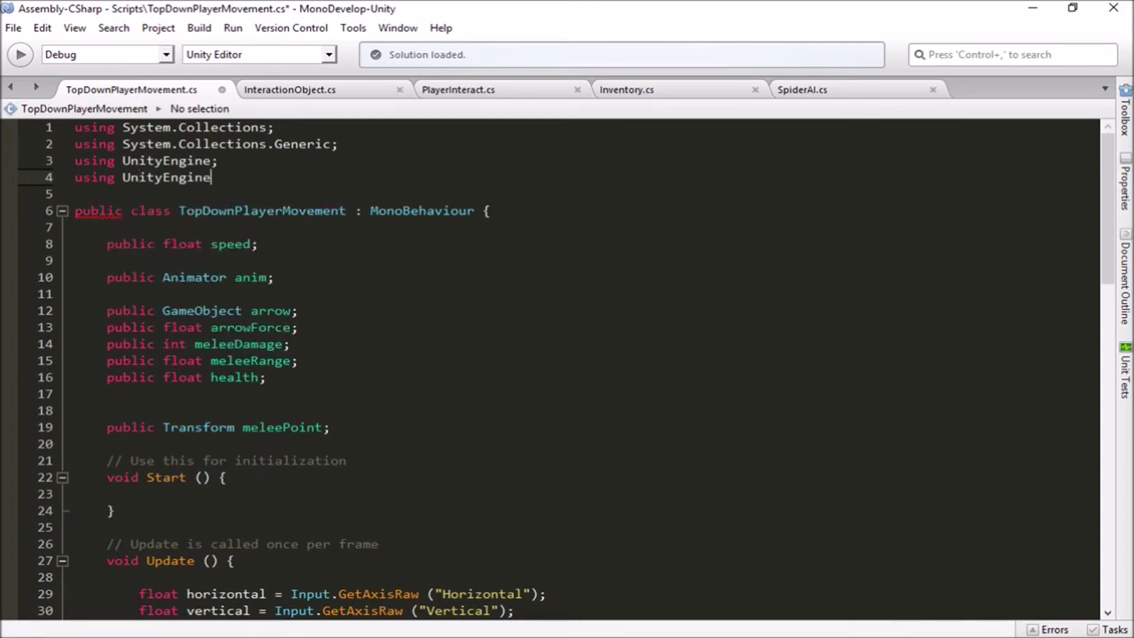
text(.UI;)
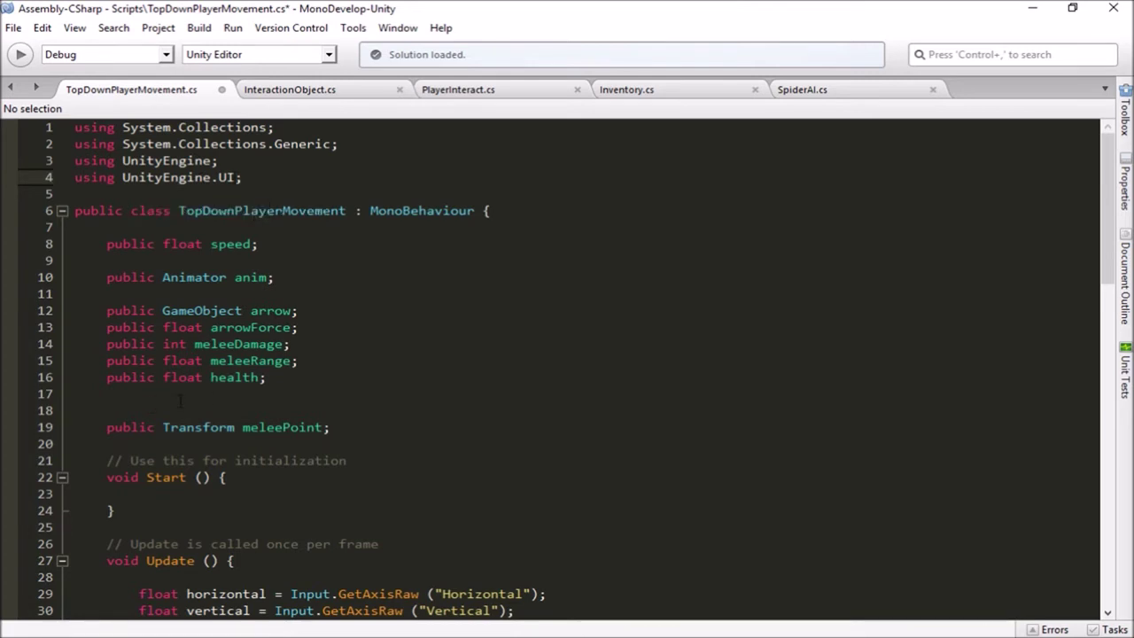
Remove the blank lines between the health and meleePoint declarations
scroll(151, 399, down, 1)
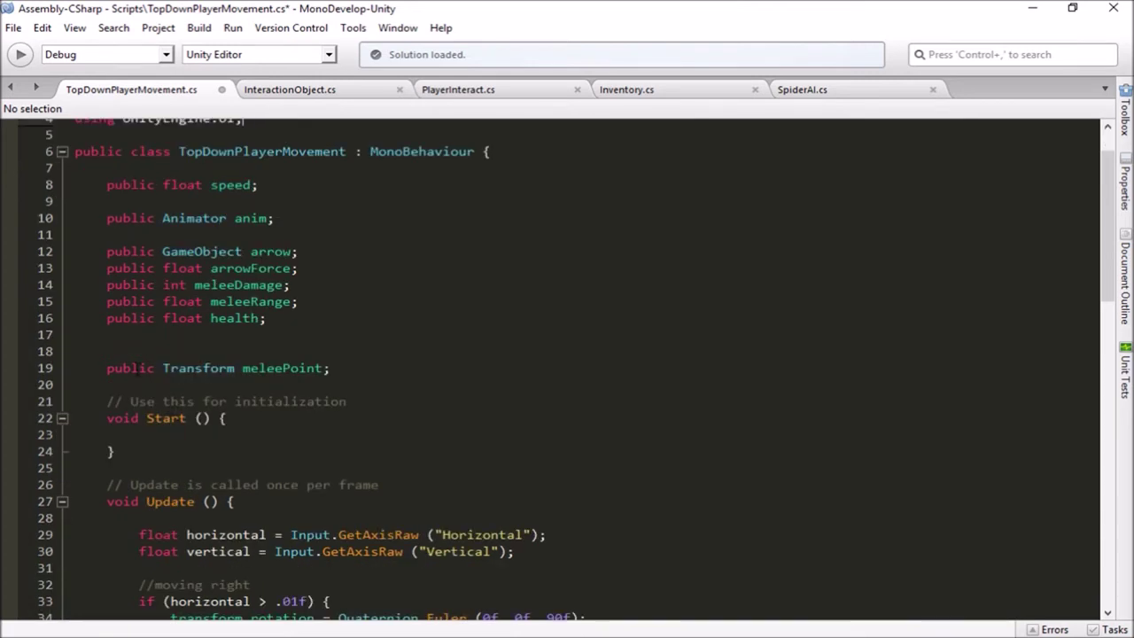
click(146, 351)
key(BackSpace)
key(BackSpace)
key(BackSpace)
Move the meleePoint declaration directly below health, declare "public Text healthText;" beneath it after a blank line, and save the script
click(160, 352)
key(Return)
key(Return)
key(Up)
text(public)
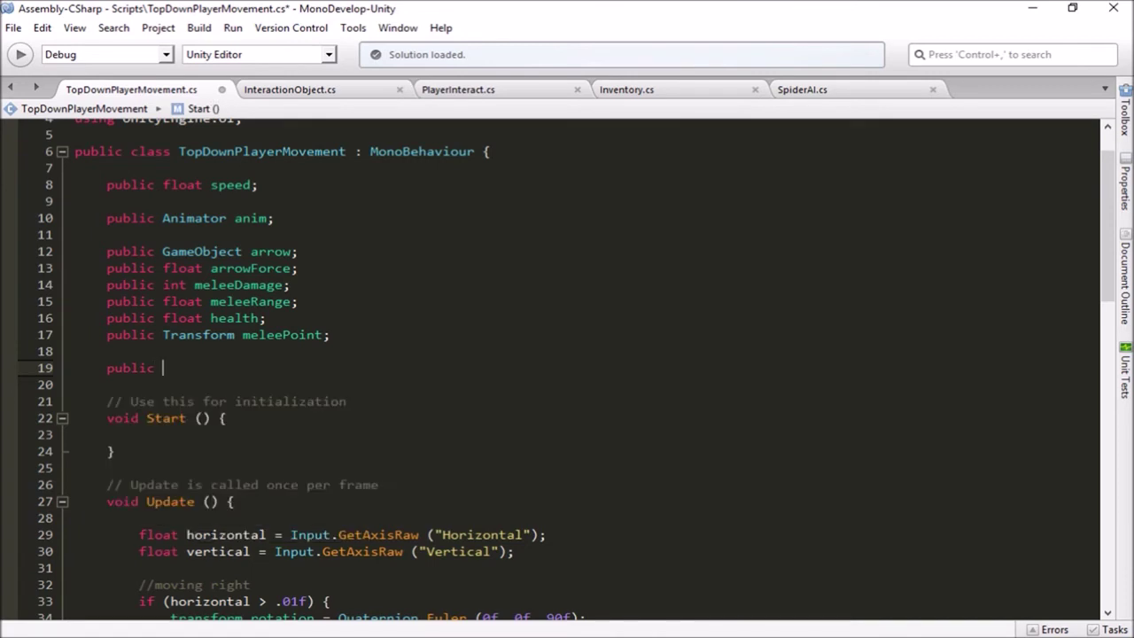
text( Text)
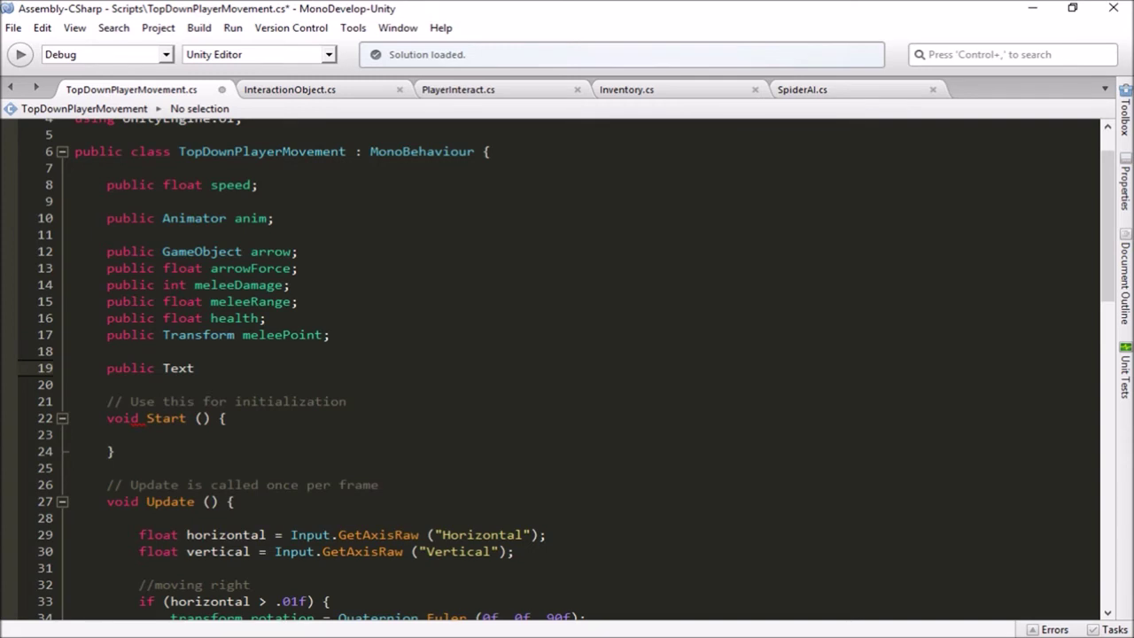
text( healthText;)
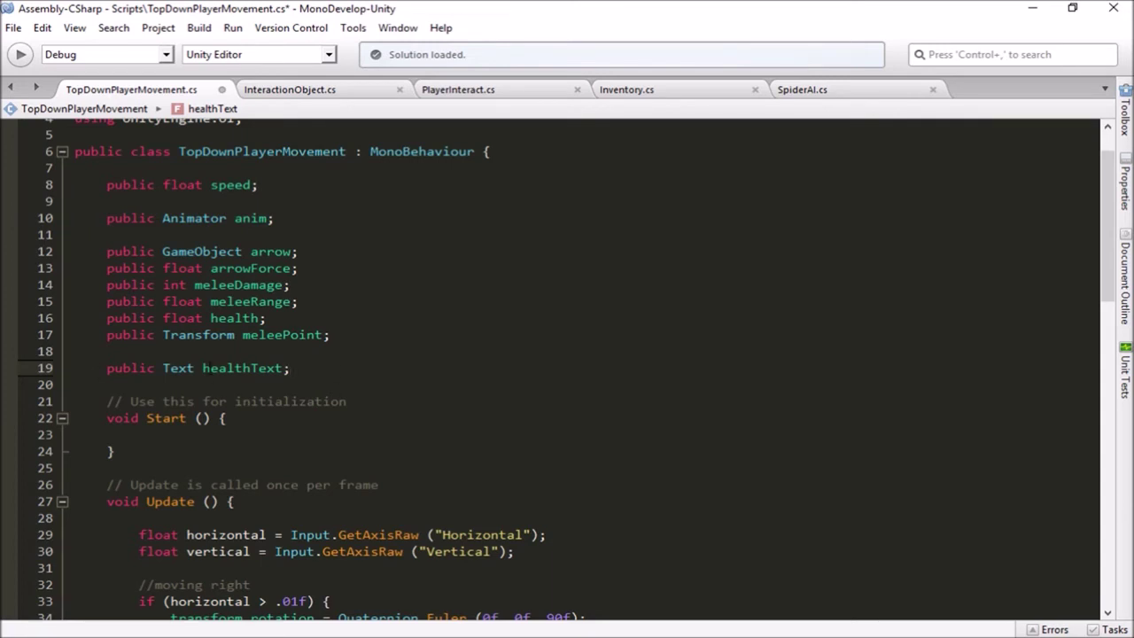
key(ctrl+s)
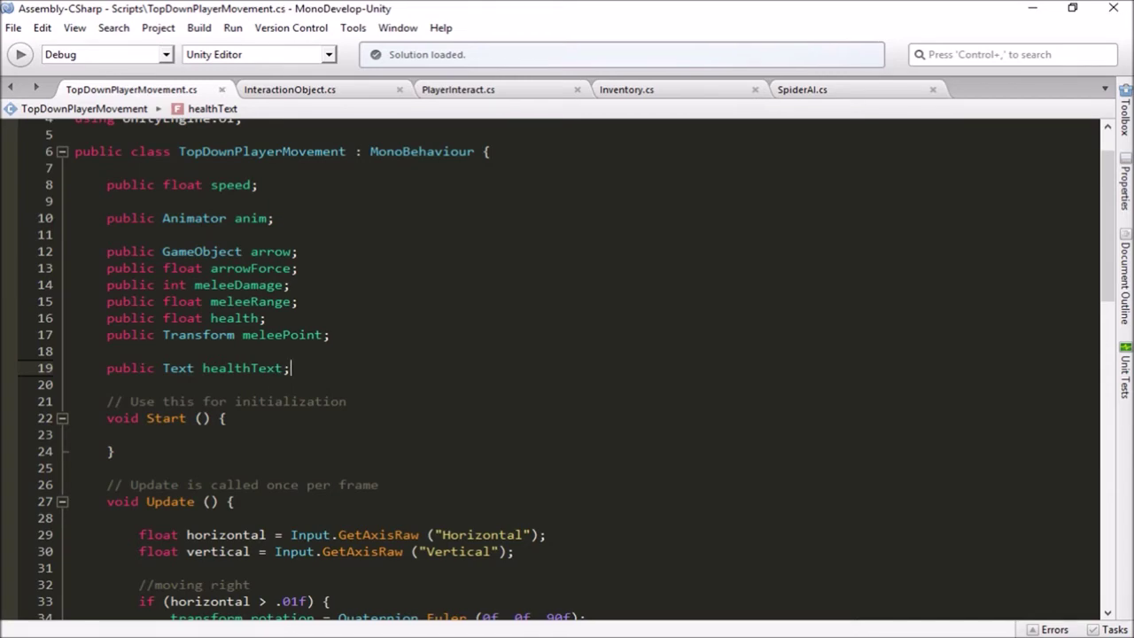
Switch to Unity and assign the Canvas's Health Text object to the Health Text field of the Skeleton's Top Down Player Movement script
key(alt+Tab)
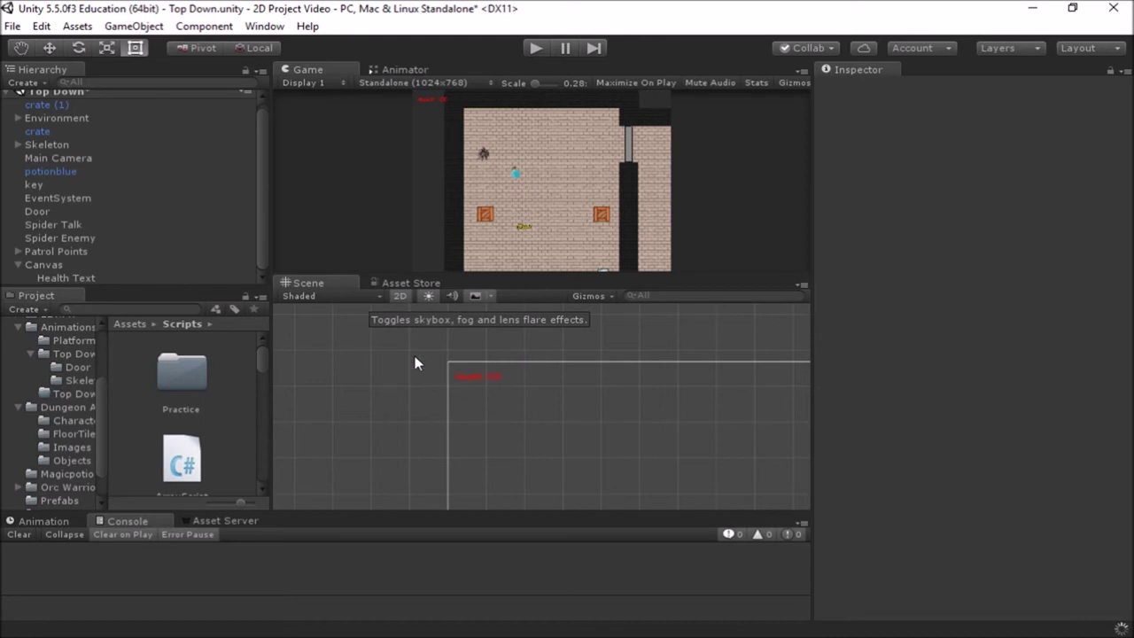
click(65, 144)
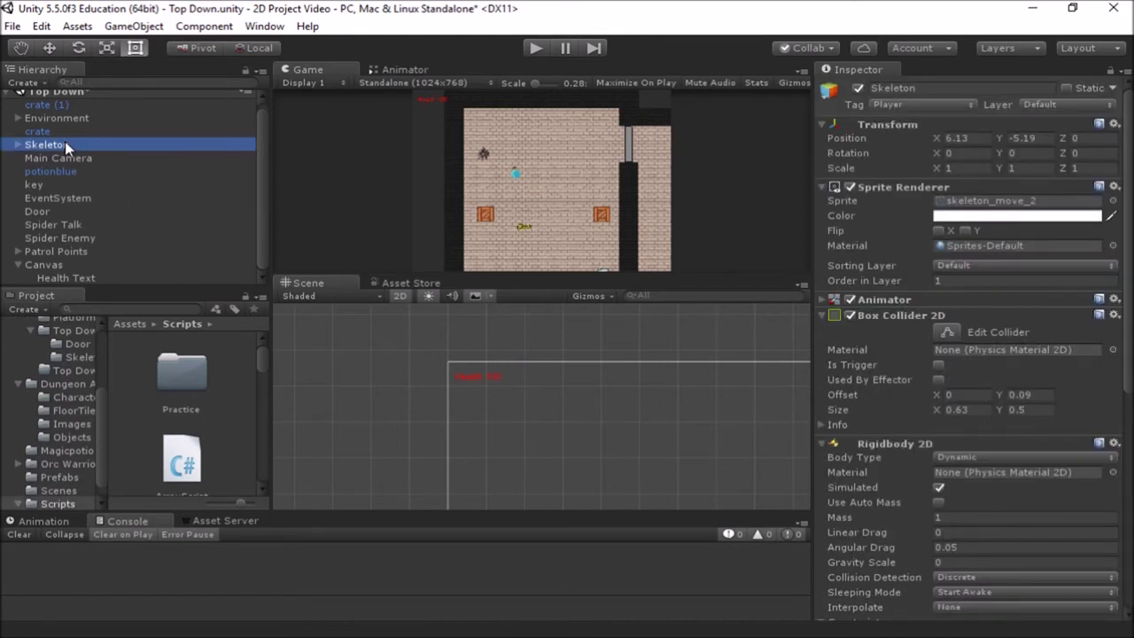
scroll(933, 445, down, 5)
scroll(933, 446, down, 1)
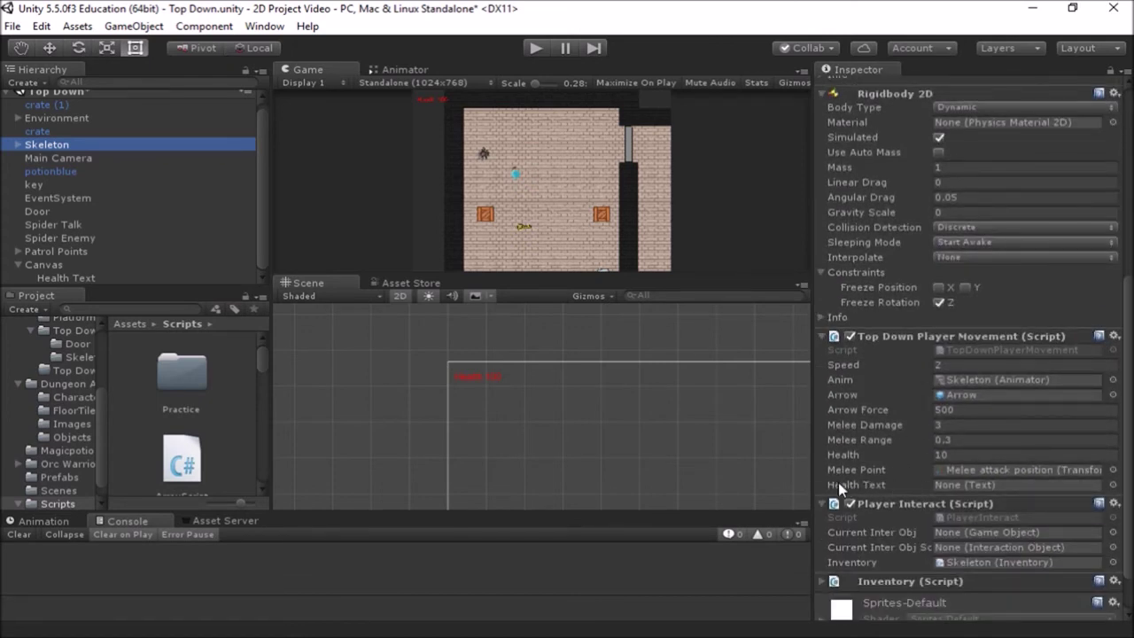
click(949, 488)
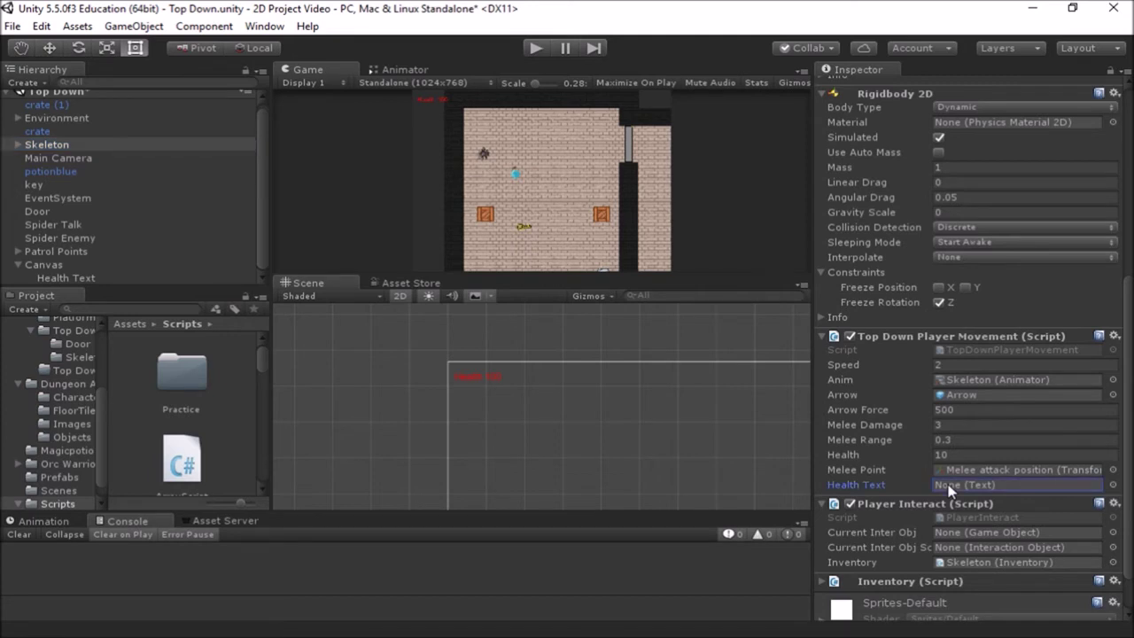
click(71, 277)
mouse_move(71, 275)
mouse_down()
mouse_move(901, 489)
mouse_move(974, 491)
mouse_up()
click(68, 279)
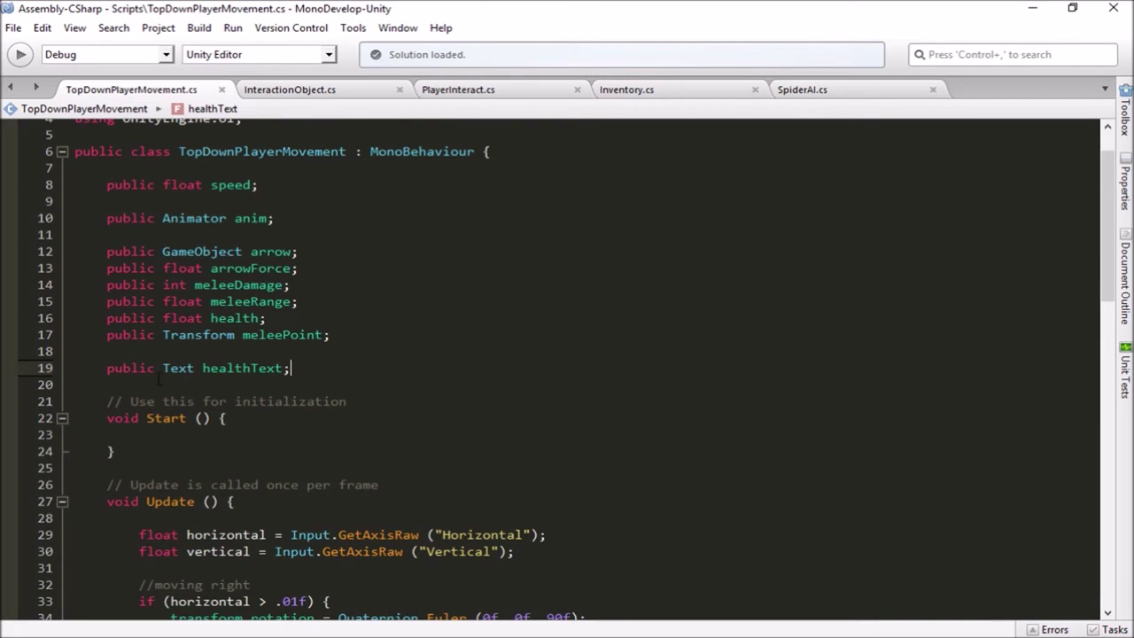
Return to MonoDevelop and begin an assignment to healthText.text inside the Start function
scroll(298, 457, down, 3)
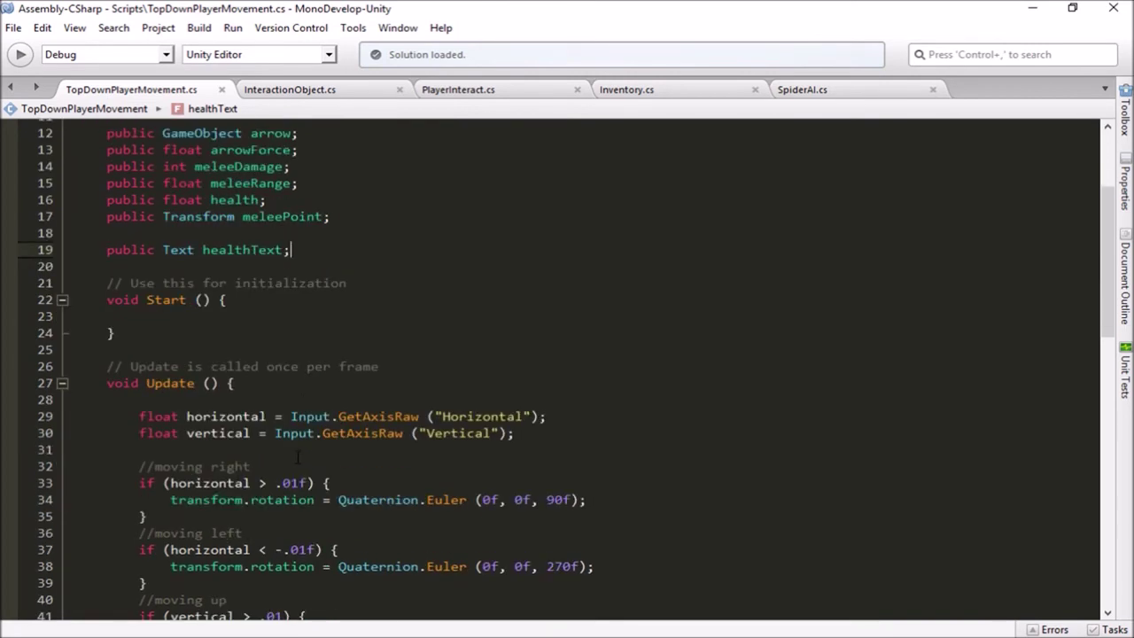
click(182, 317)
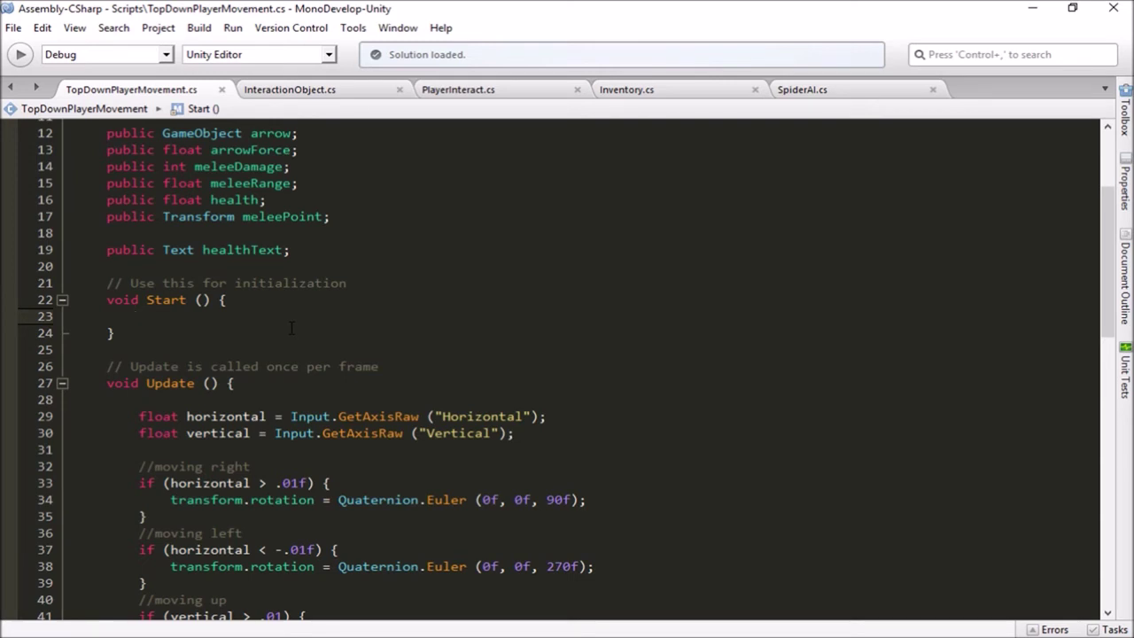
text(heal)
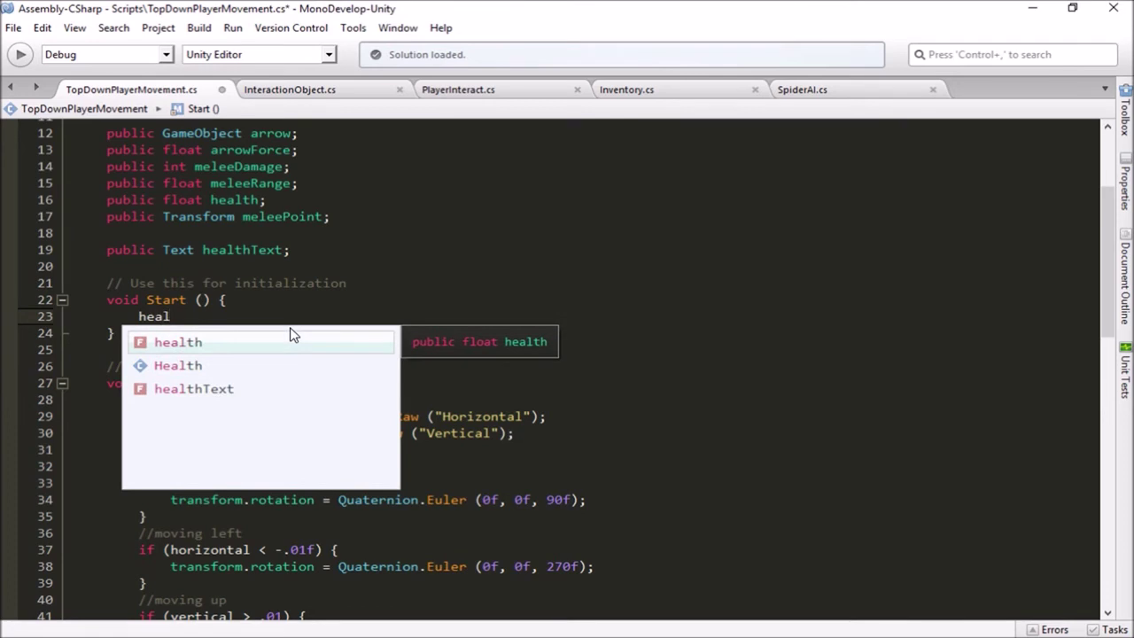
key(Down)
key(Down)
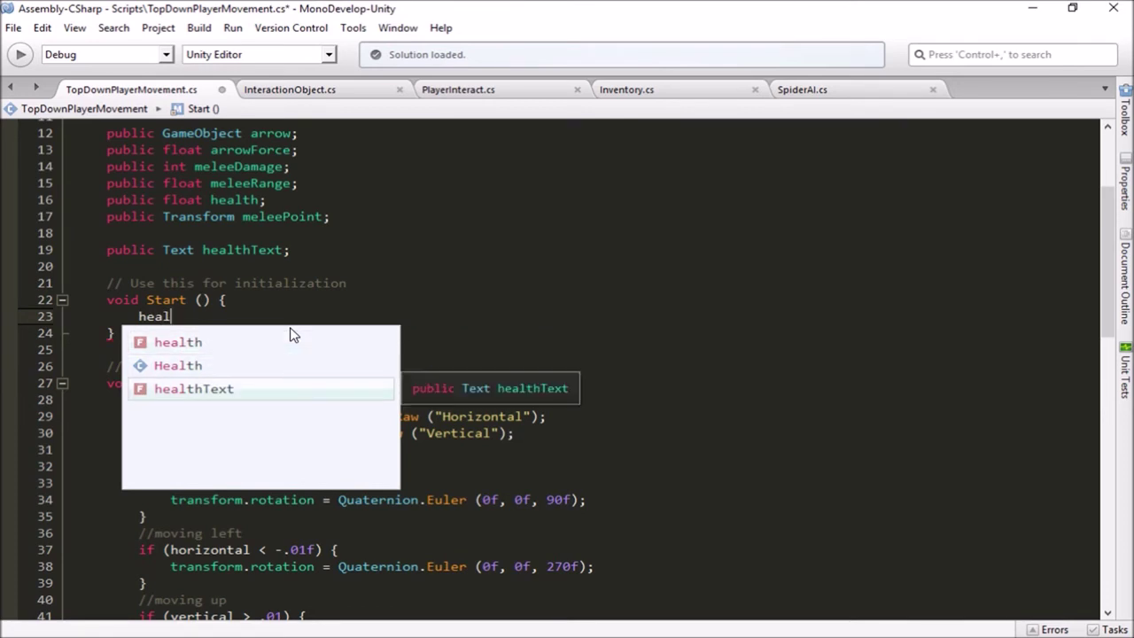
key(Return)
text(.)
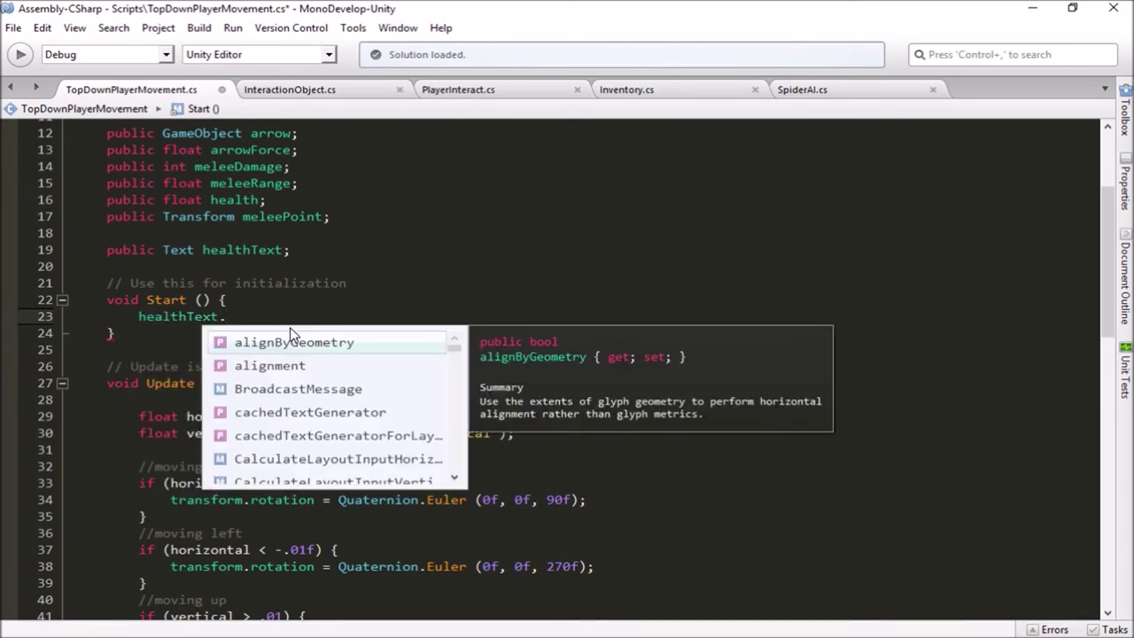
text(text)
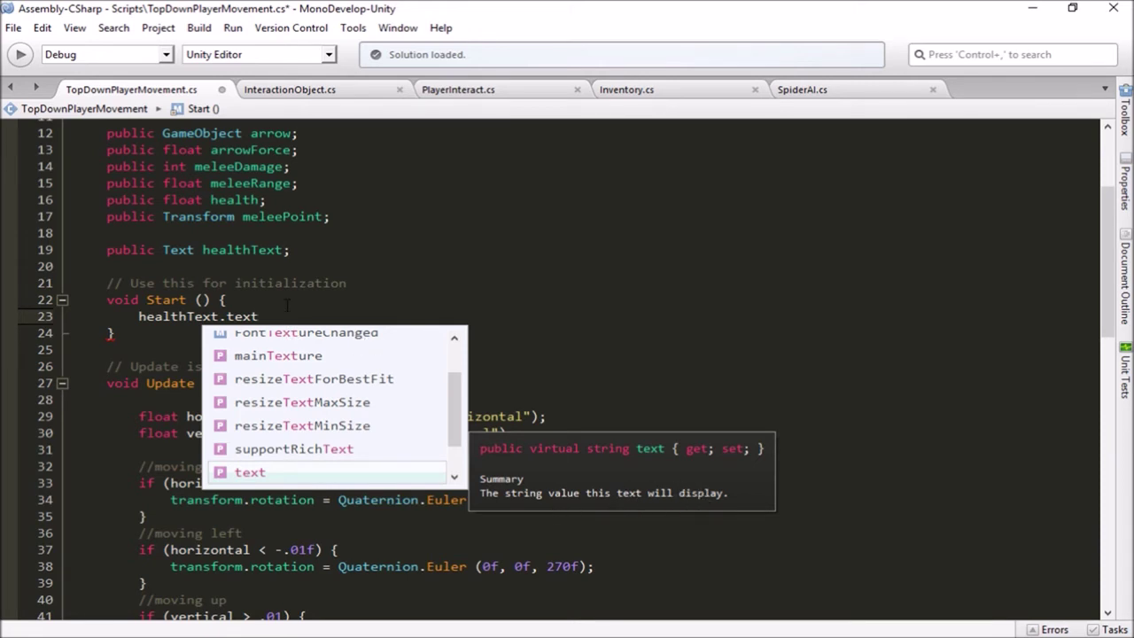
text(= )
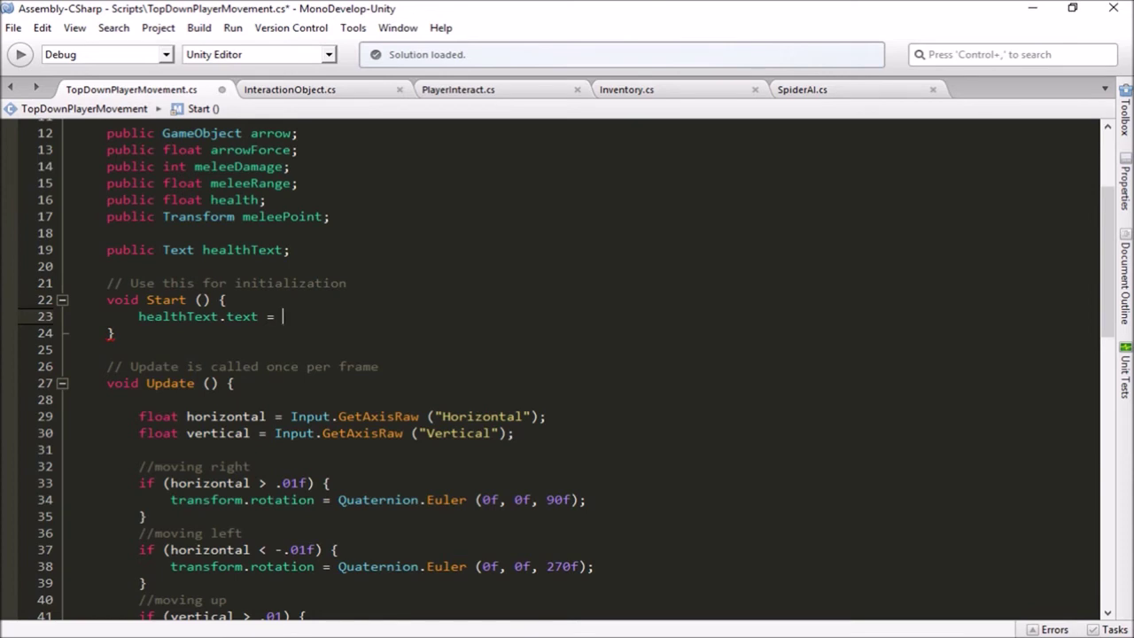
Complete the healthText.text assignment with the value "Health: " + health.ToString ();
text("")
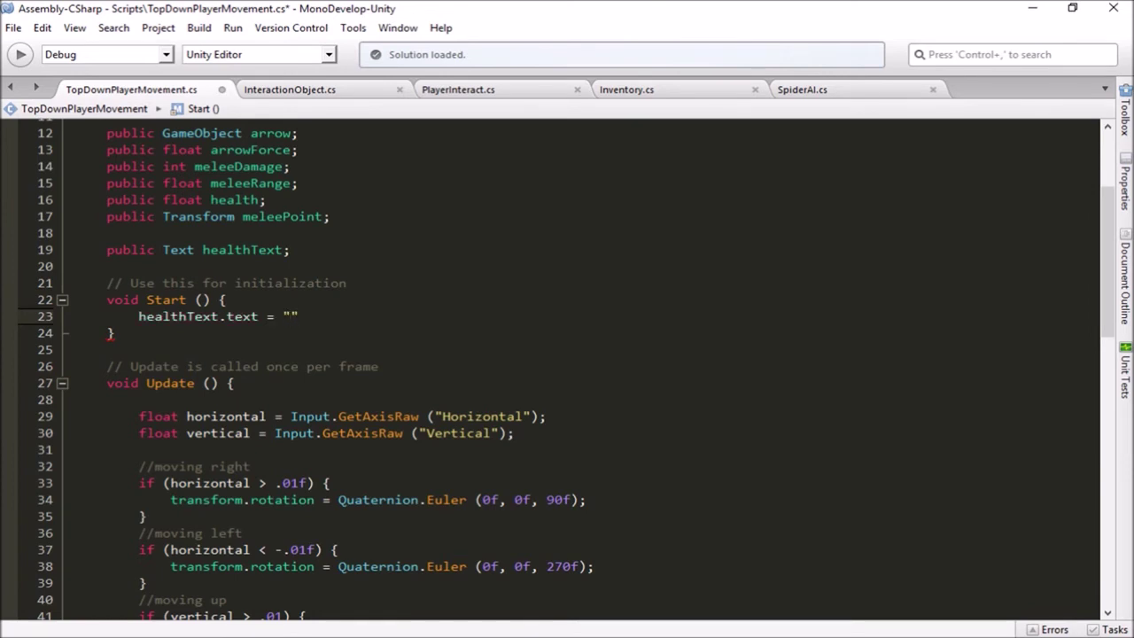
text(Heal)
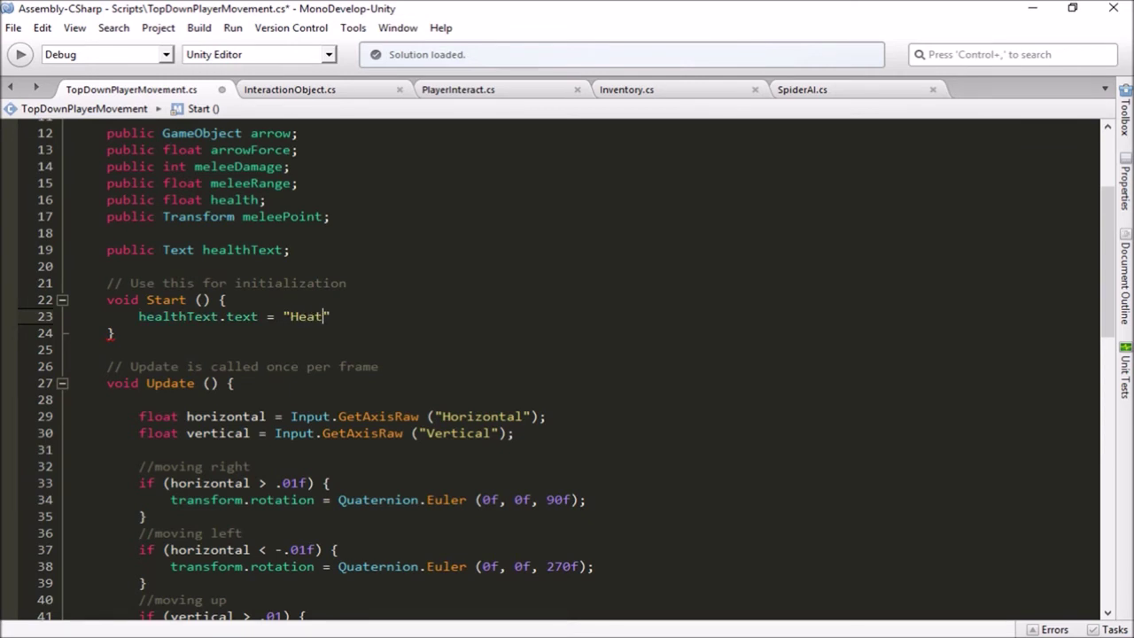
text(th)
key(Left)
text(:)
key(End)
text(+)
text(health)
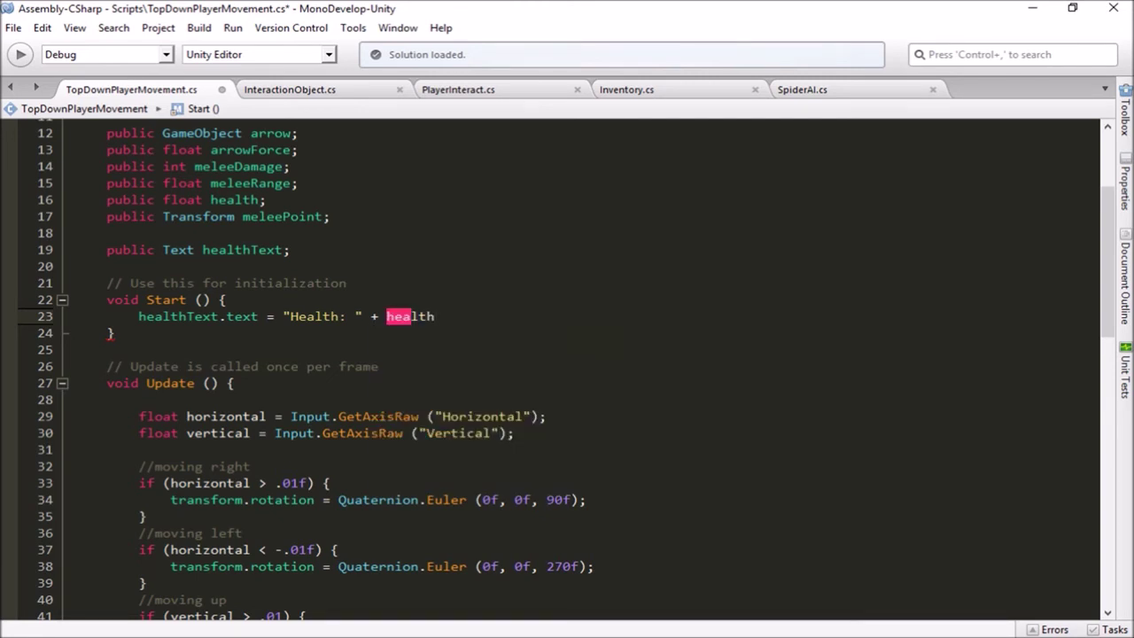
text(.)
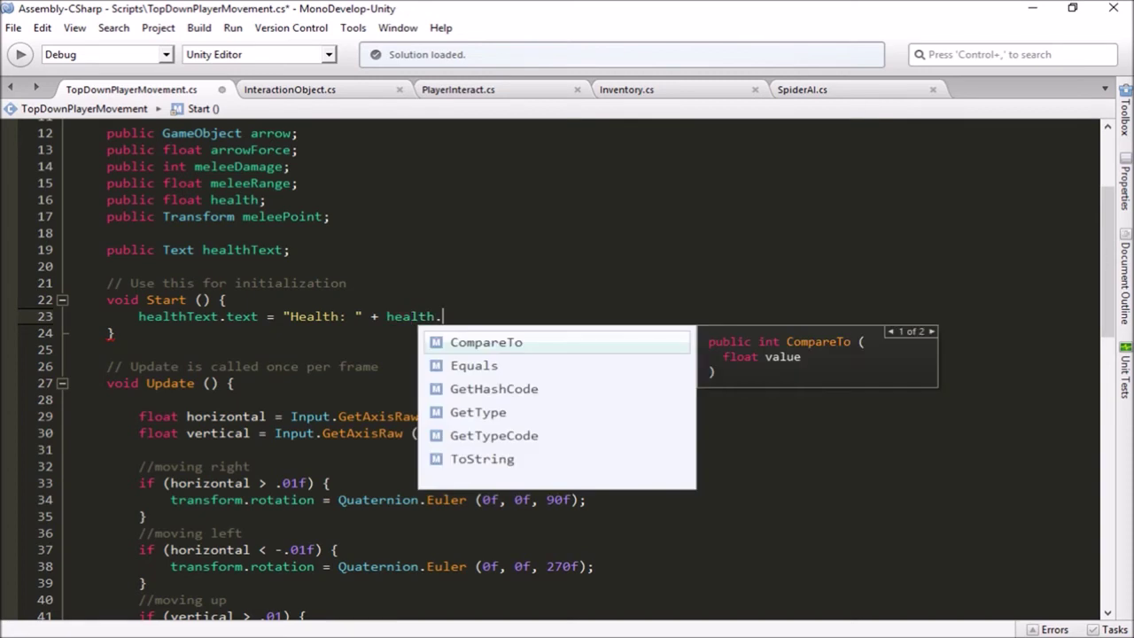
text(to())
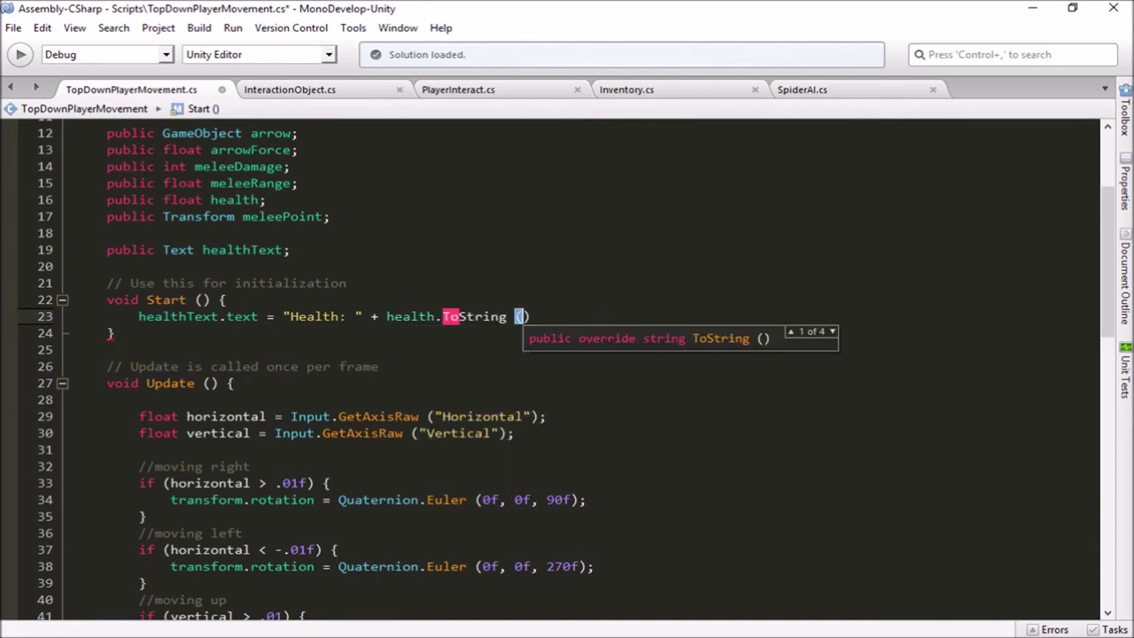
text(;)
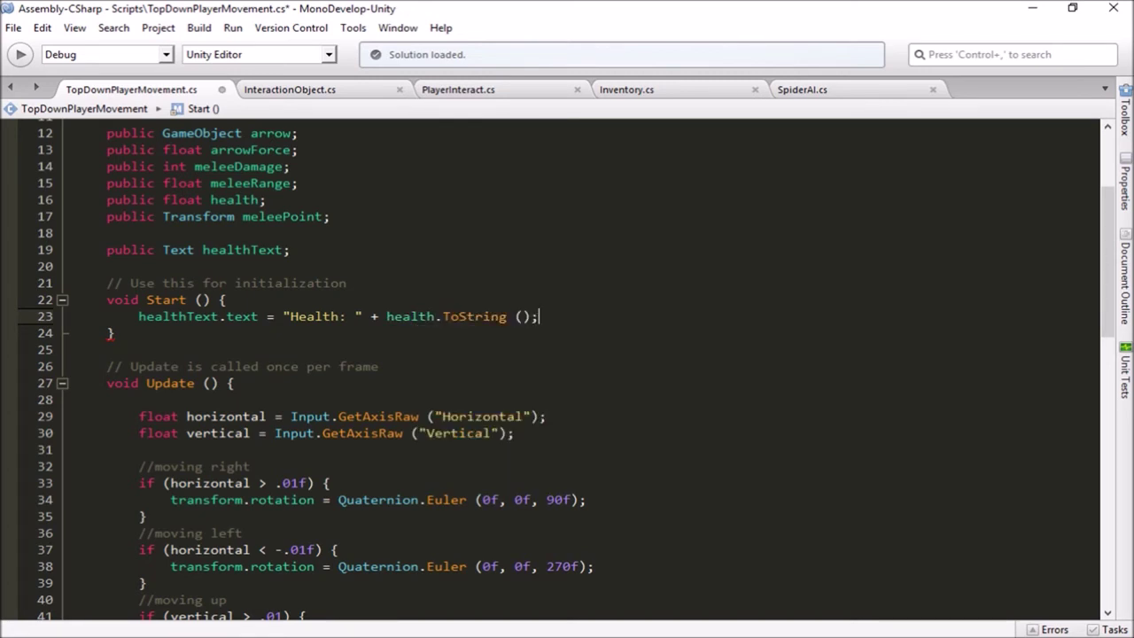
Check the health variable's type in the Start assignment and save the TopDownPlayerMovement script
click(388, 315)
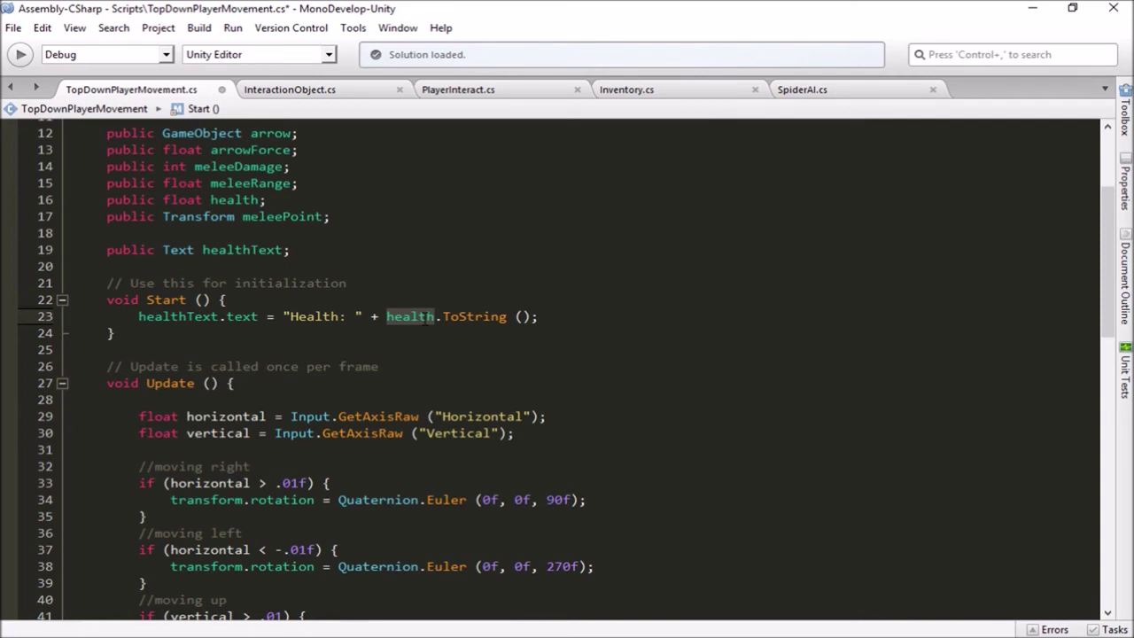
click(427, 316)
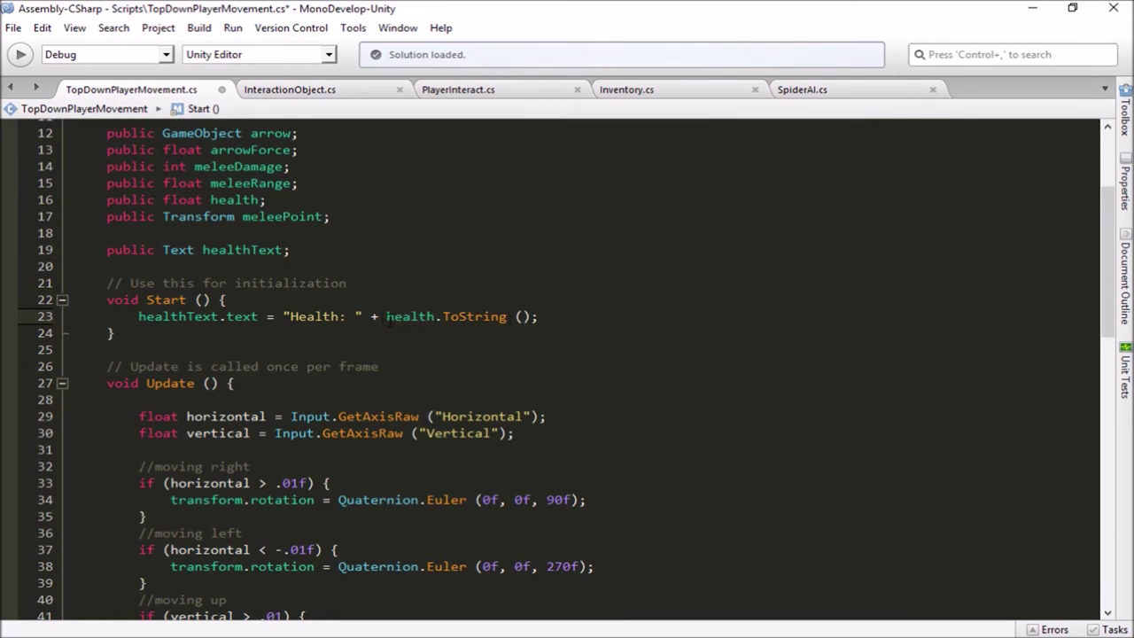
drag(387, 316, 436, 317)
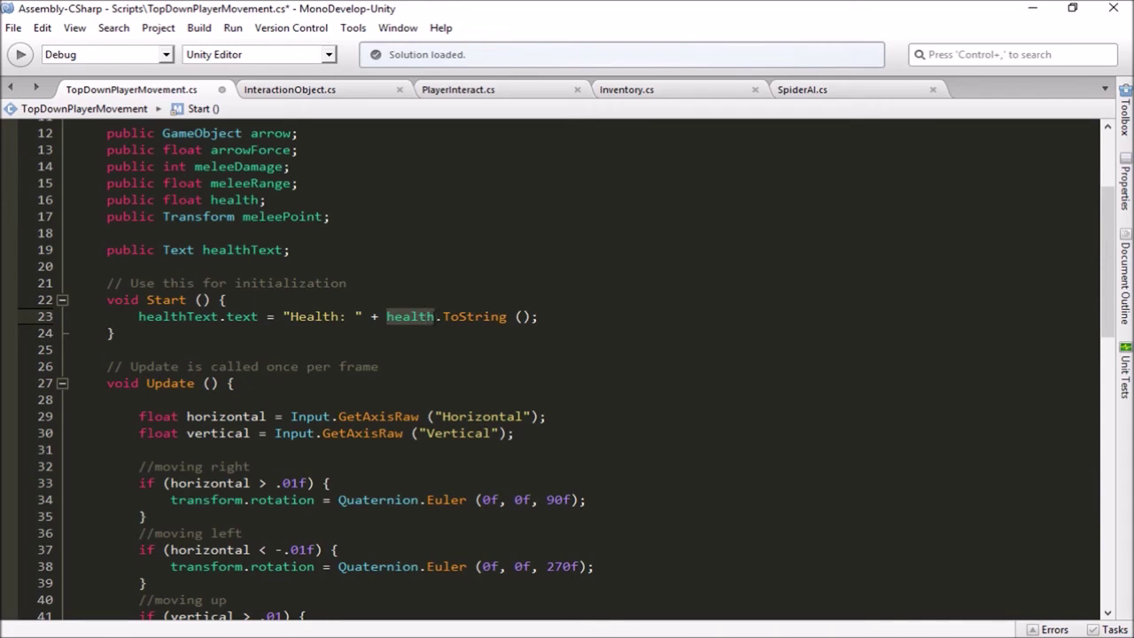
click(553, 316)
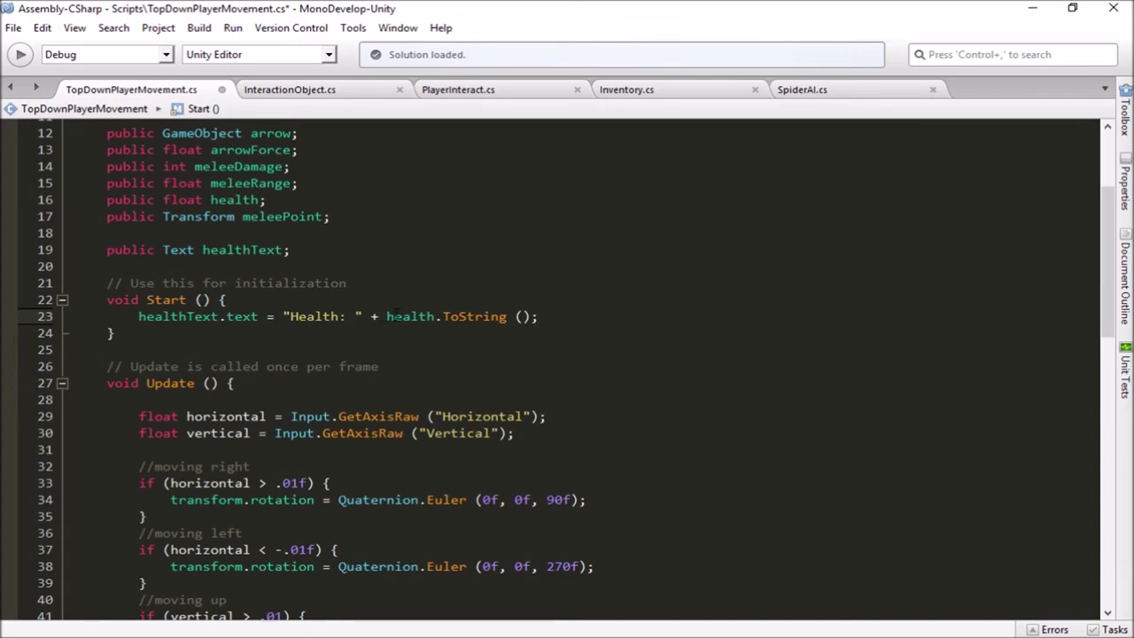
mouse_move(422, 316)
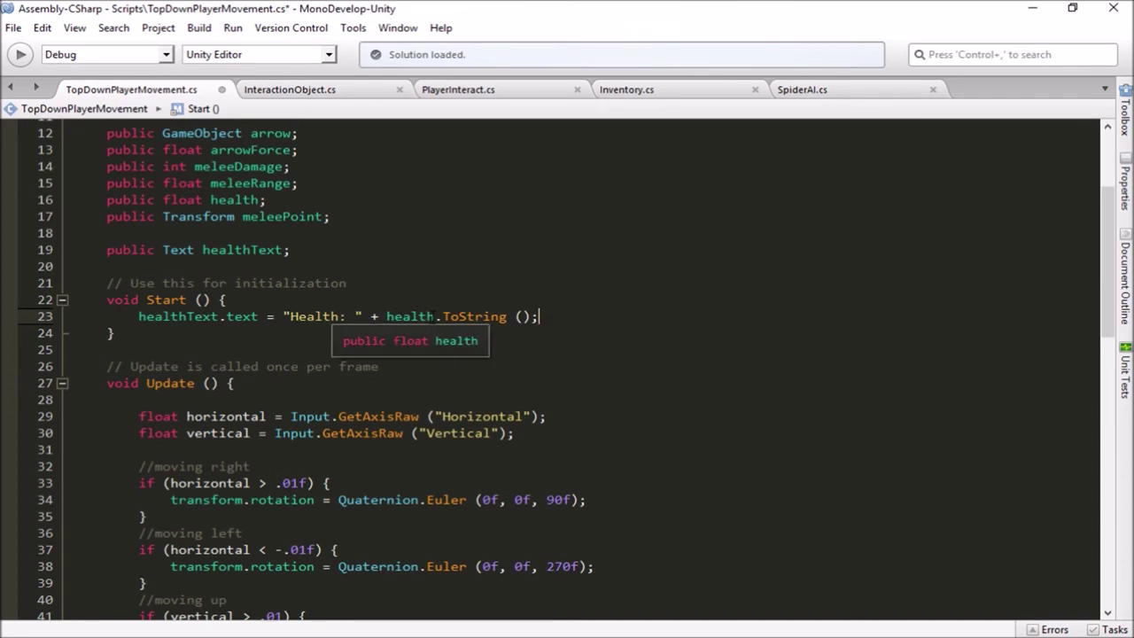
key(ctrl+s)
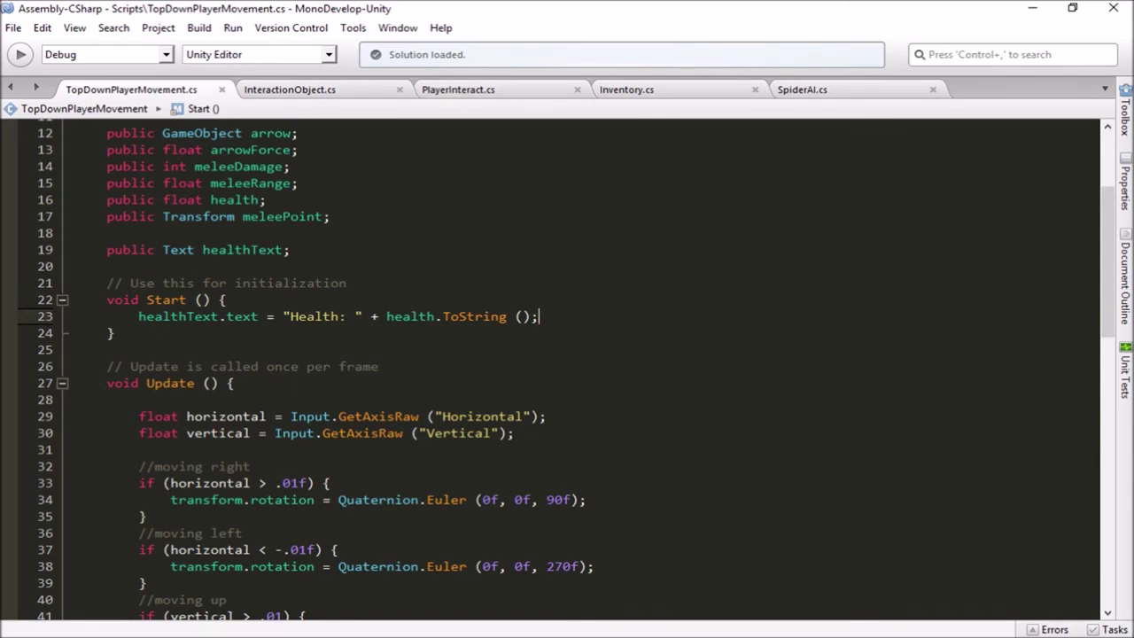
Switch to Unity and inspect the Health value in the Skeleton's Top Down Player Movement script
key(alt+Tab)
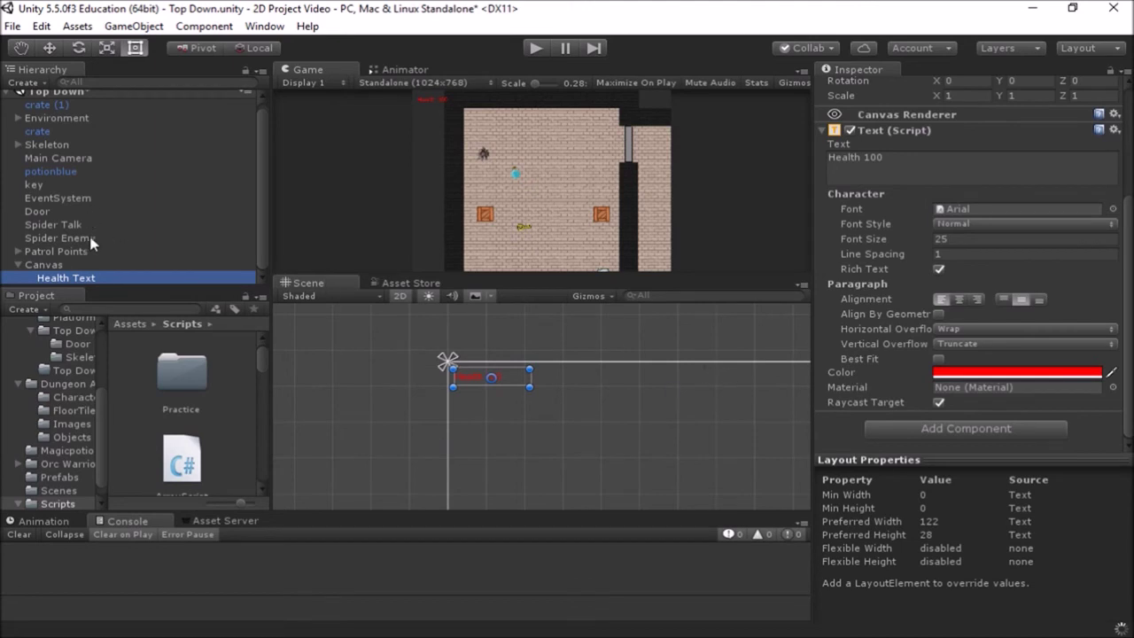
click(61, 145)
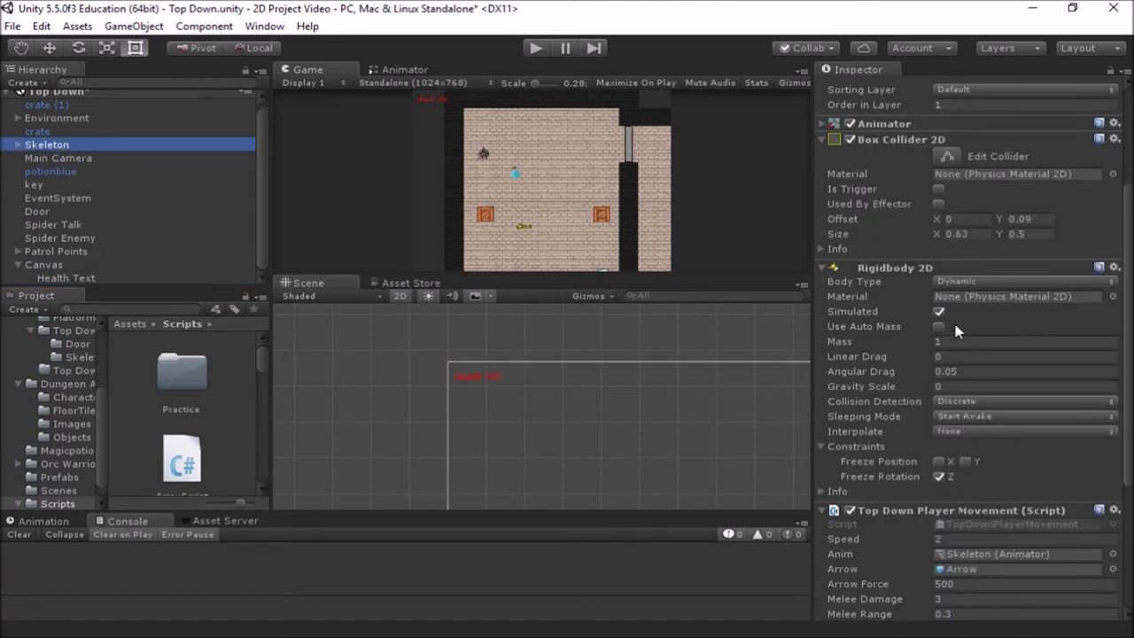
scroll(921, 341, down, 3)
scroll(917, 343, down, 2)
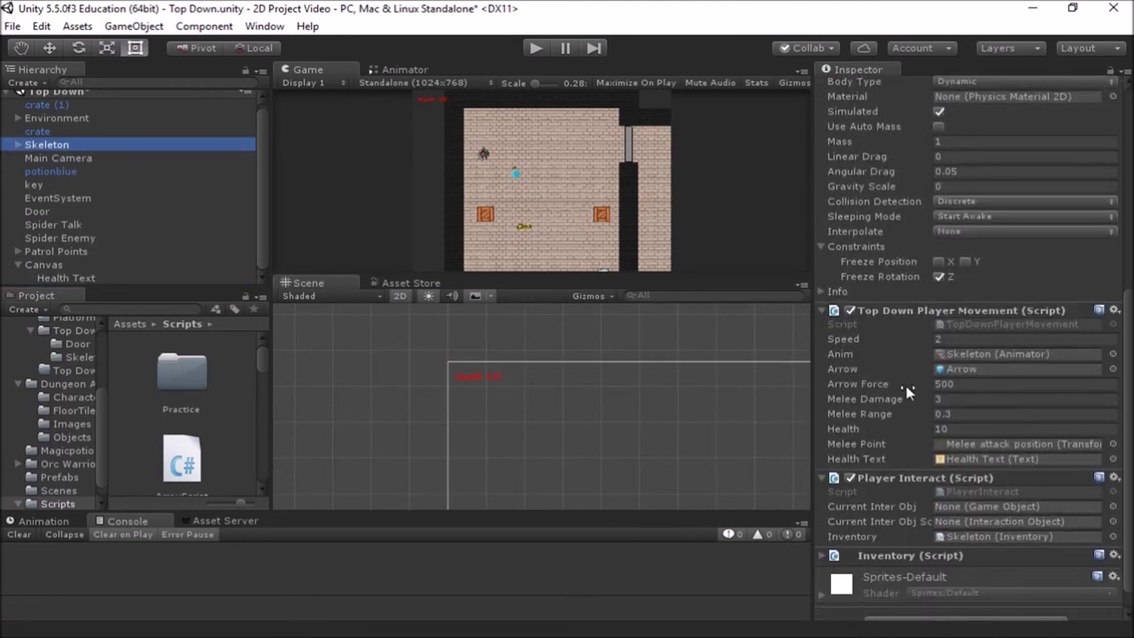
click(962, 429)
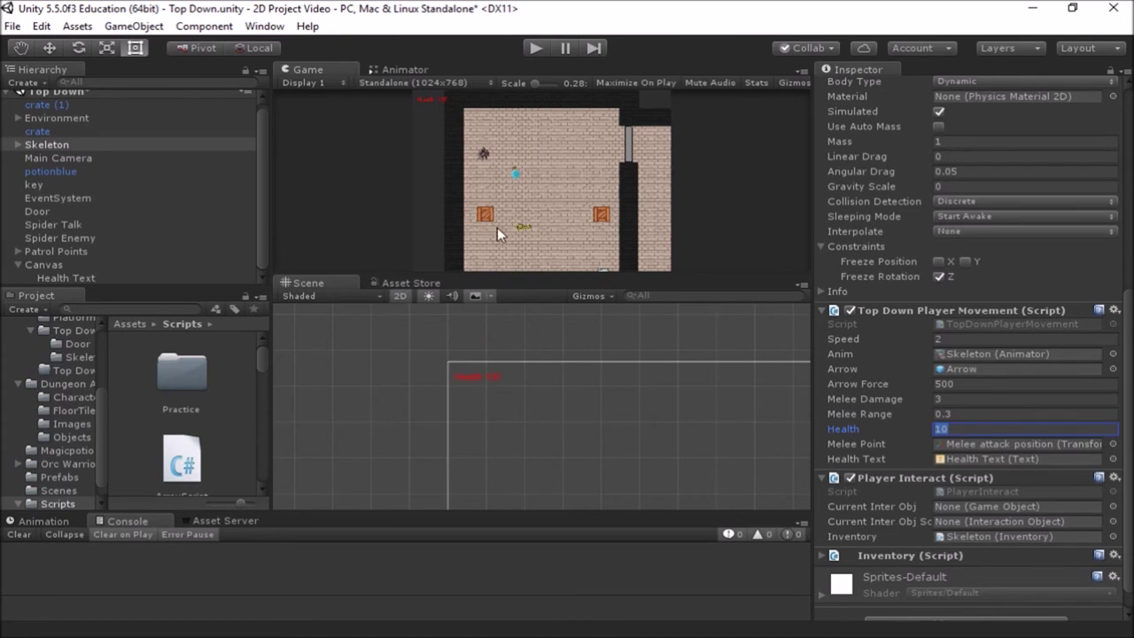
Enlarge the Game view and play the scene, moving the skeleton down and right to check the on-screen health text
drag(521, 276, 523, 348)
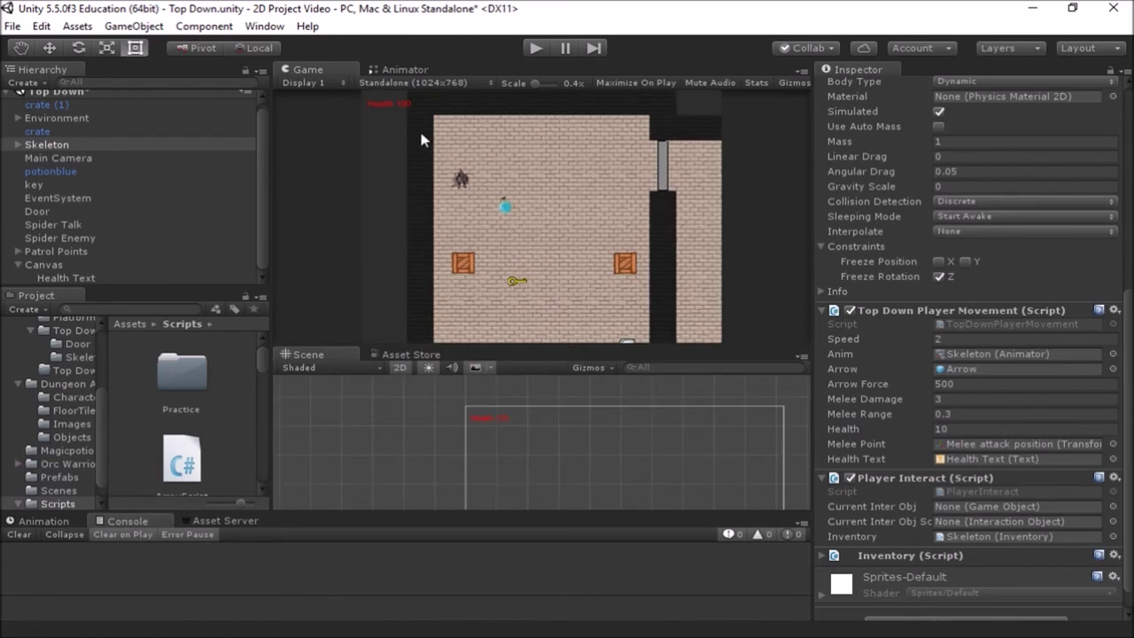
click(536, 48)
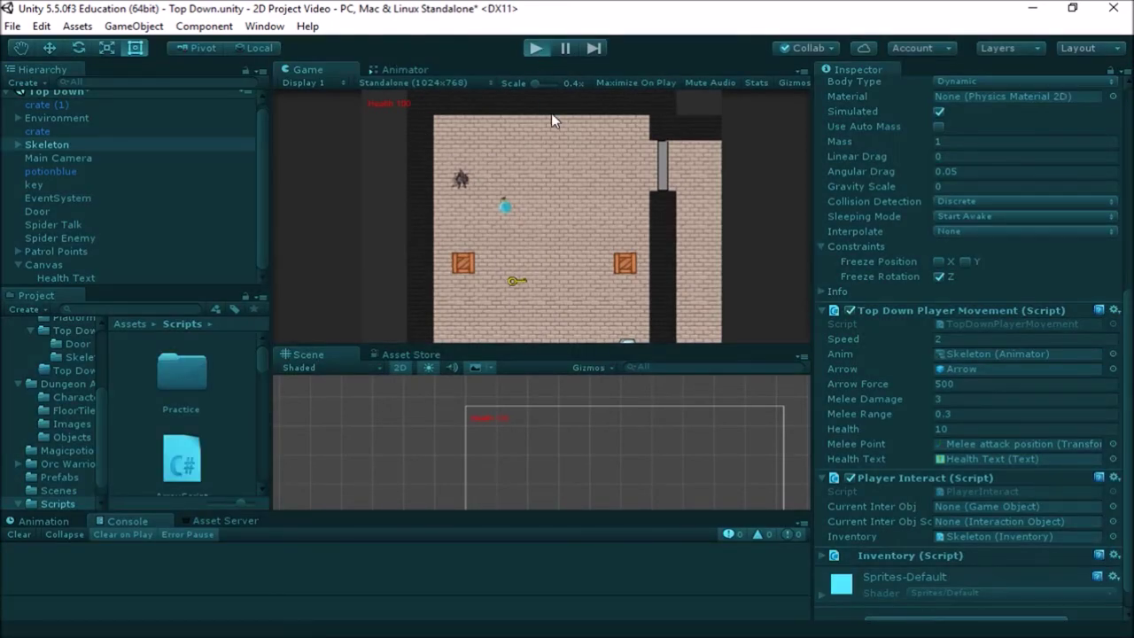
key(Down)
key(Right)
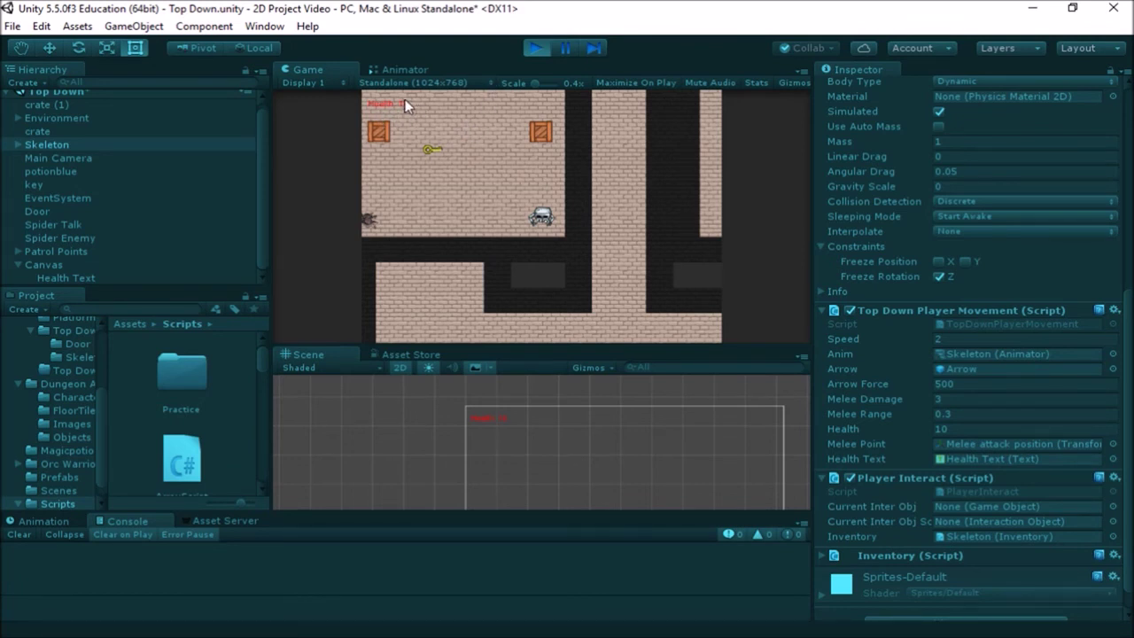
Stop the running scene and switch to MonoDevelop to review the health subtraction and health <= 0 check in TakeDamage
click(533, 49)
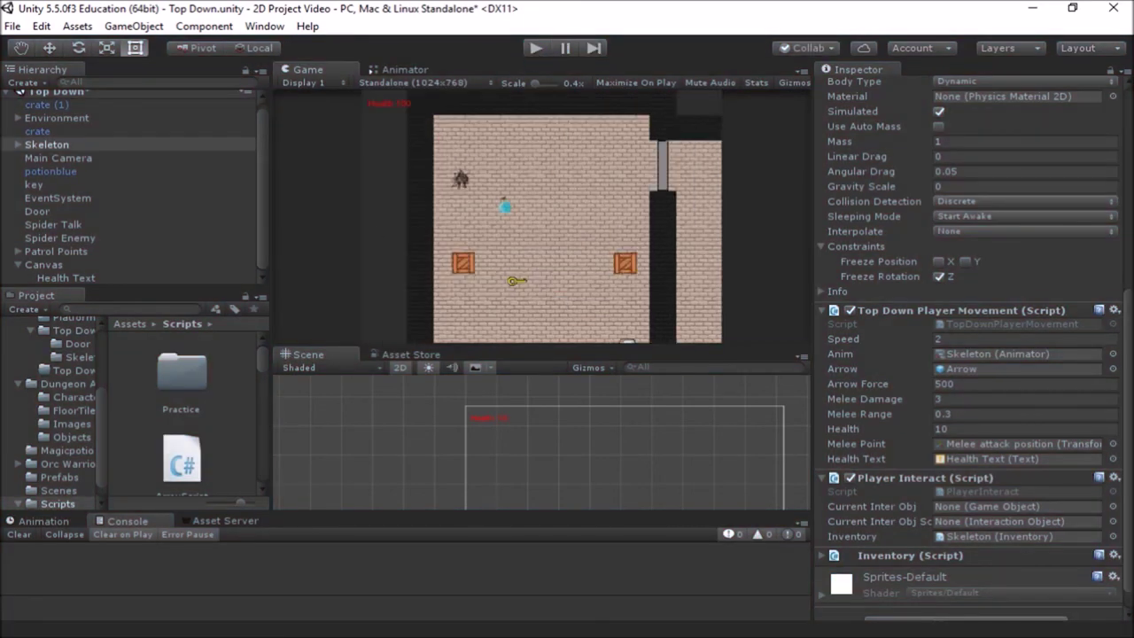
key(alt+Tab)
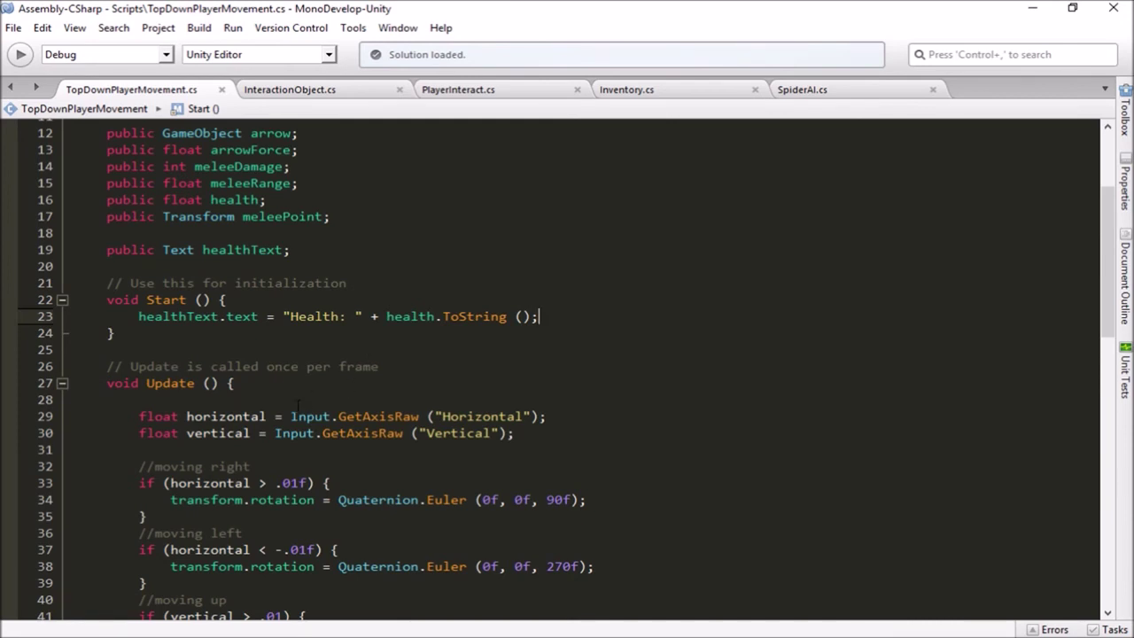
scroll(278, 407, down, 3)
scroll(278, 406, down, 12)
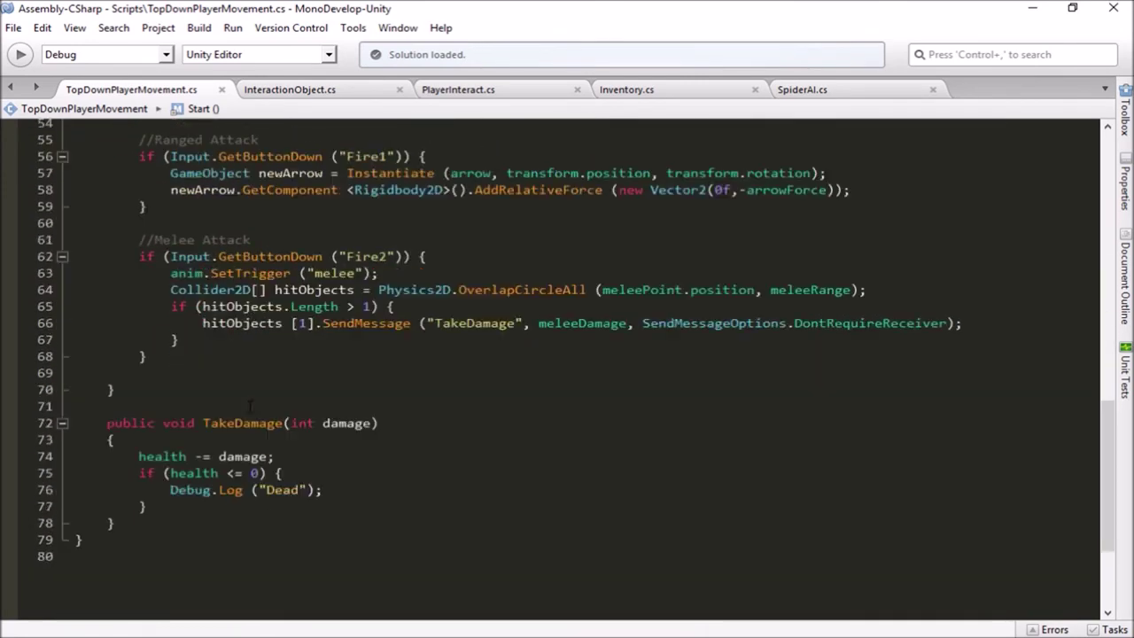
scroll(243, 406, up, 1)
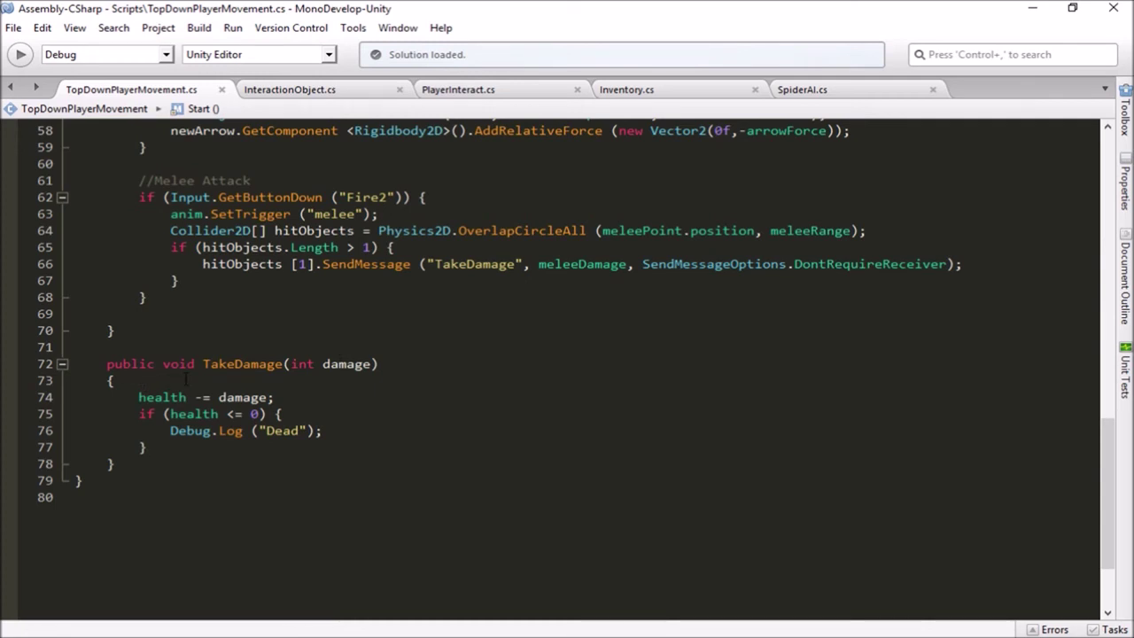
drag(137, 397, 274, 397)
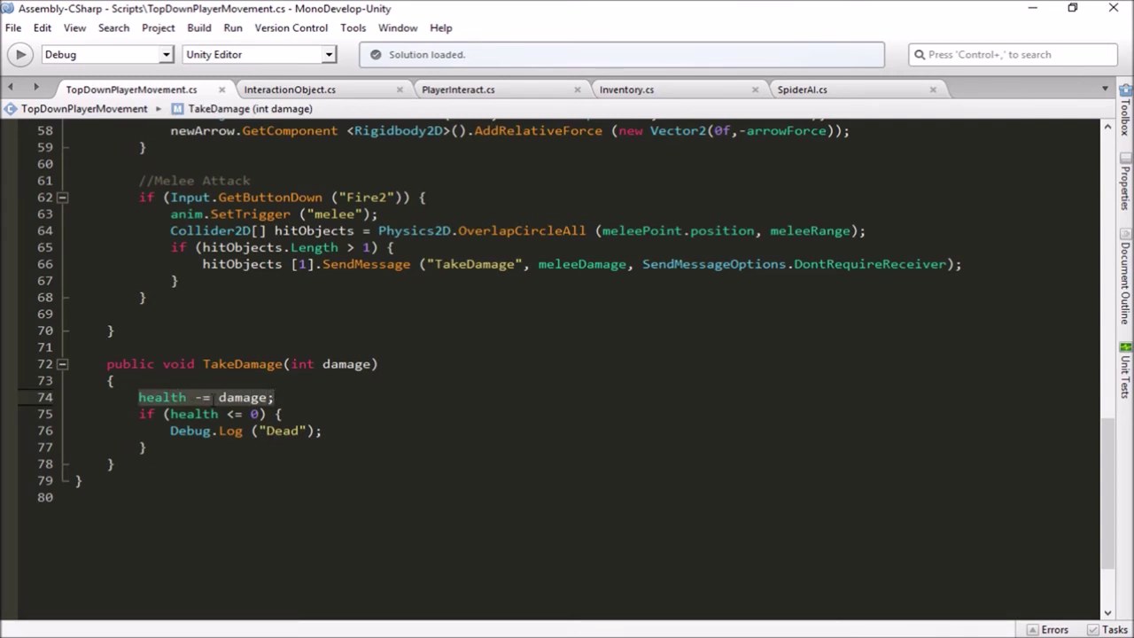
click(197, 430)
drag(170, 413, 266, 414)
click(227, 429)
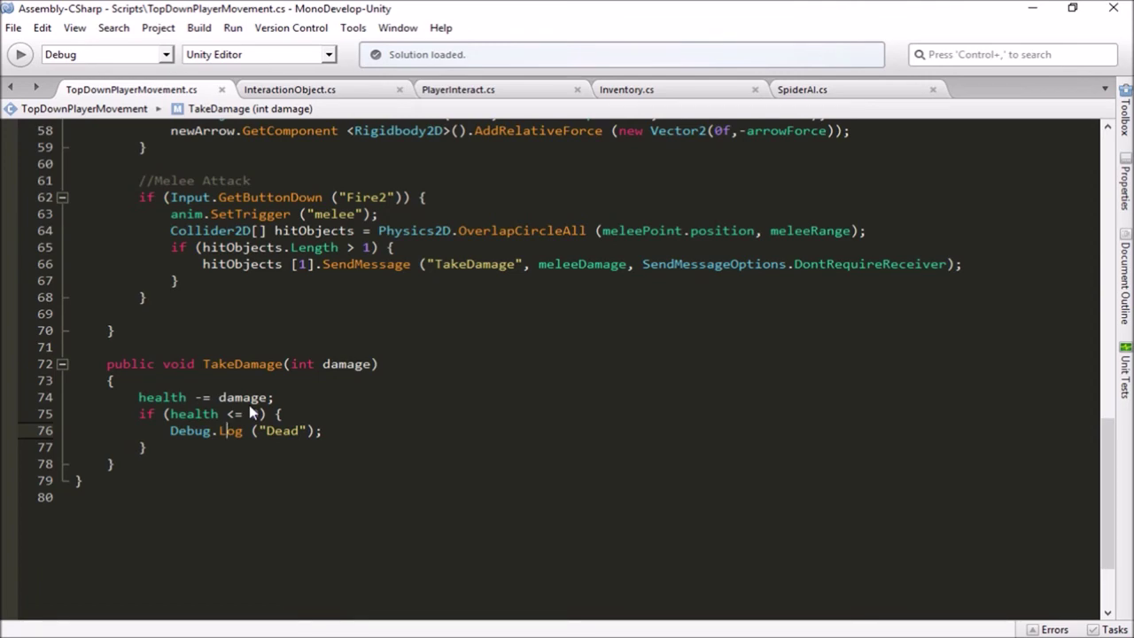
Copy the healthText.text assignment from Start to the end of TakeDamage, below the if block, and review its use of health
scroll(252, 413, up, 15)
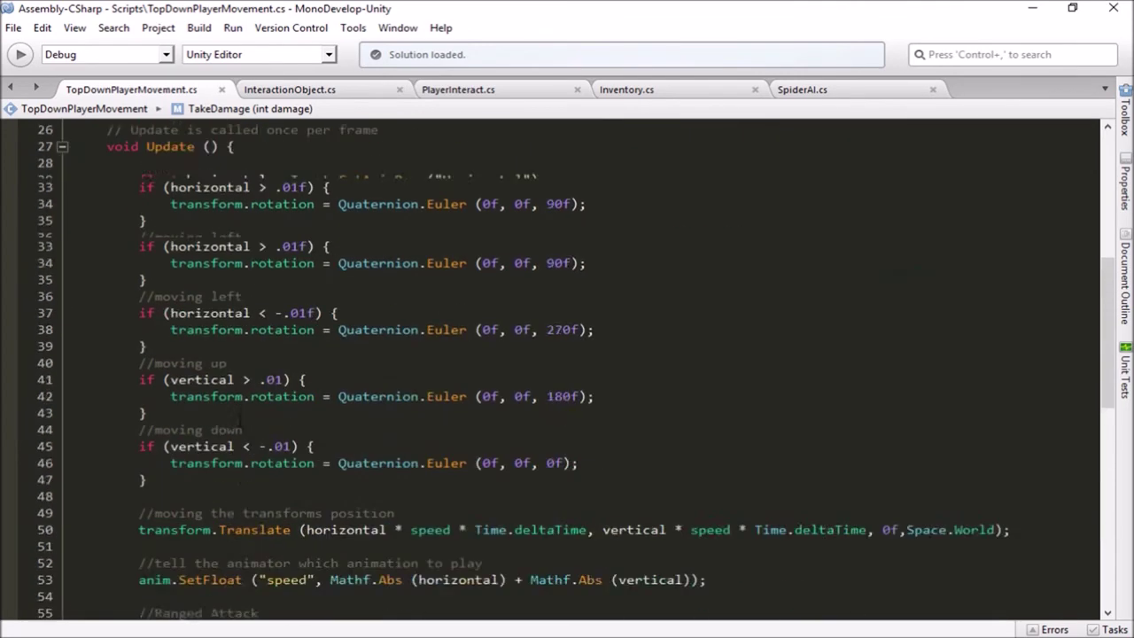
drag(140, 443, 546, 441)
key(ctrl+c)
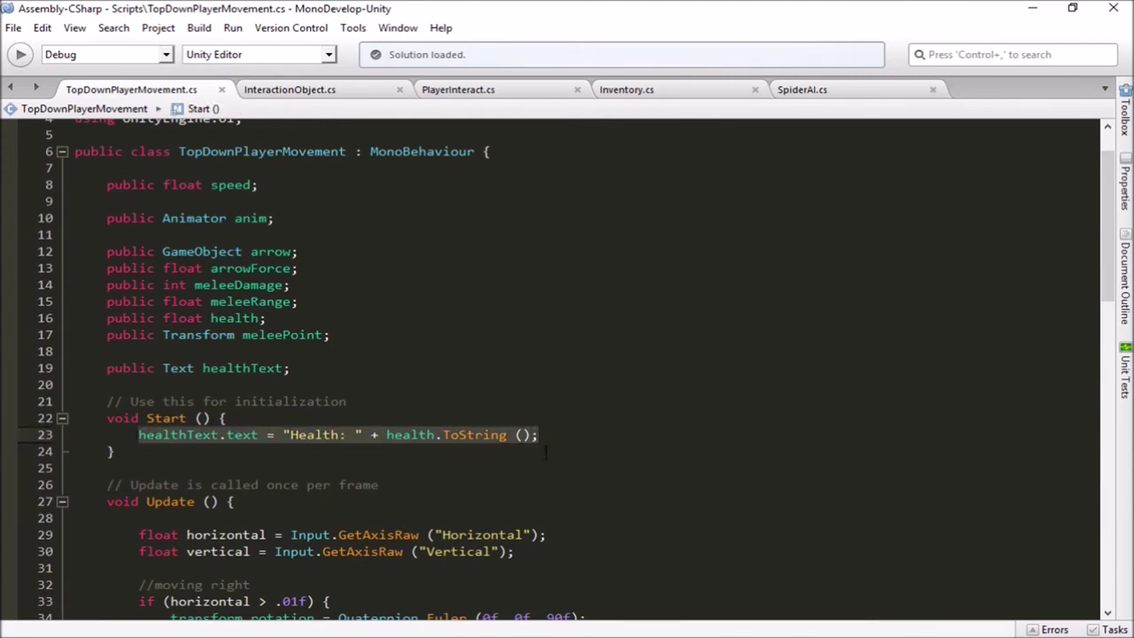
scroll(332, 498, down, 15)
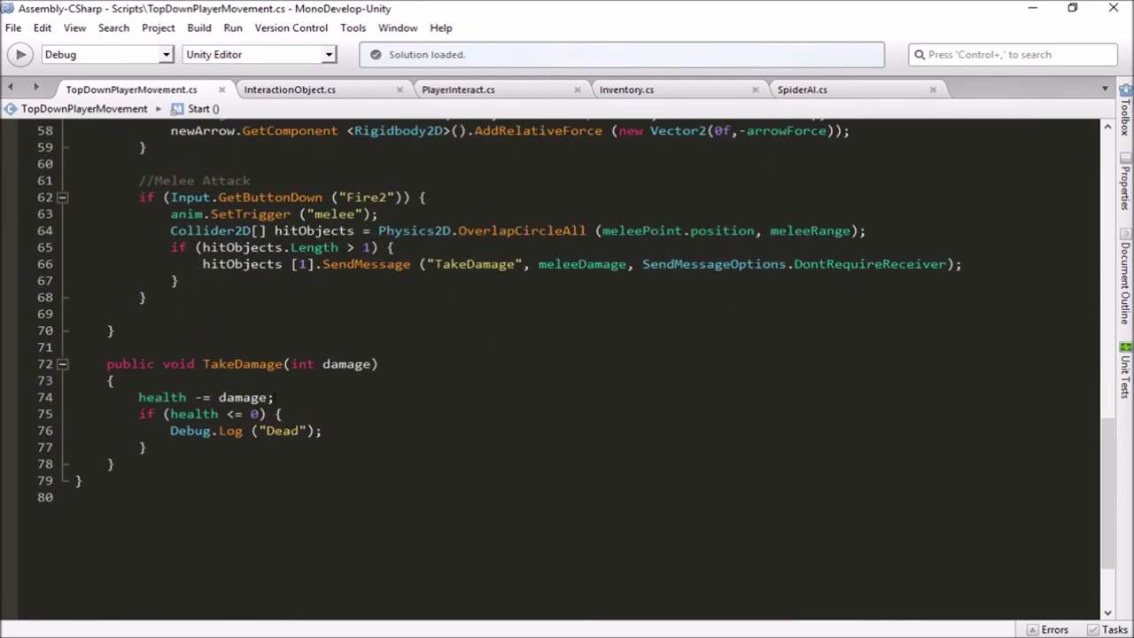
click(158, 448)
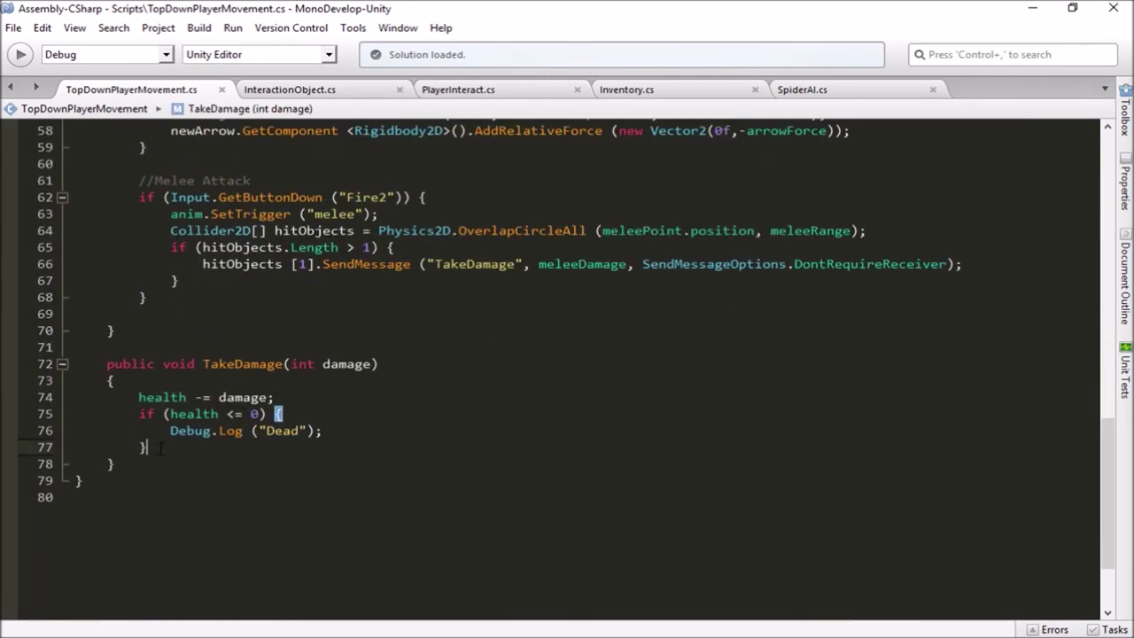
key(Return)
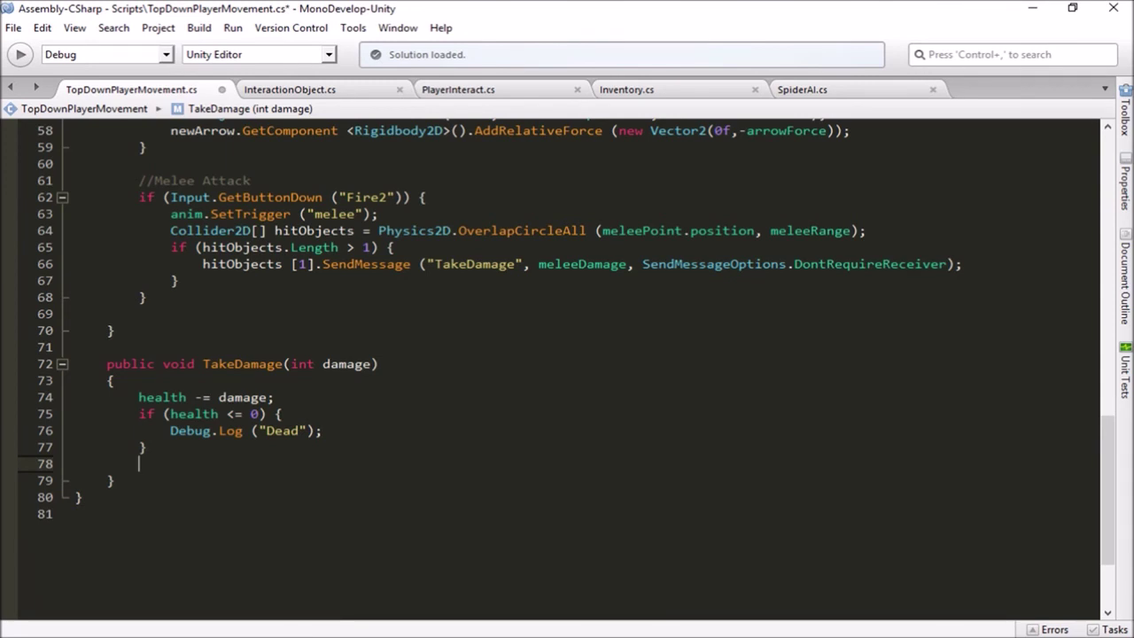
key(ctrl+v)
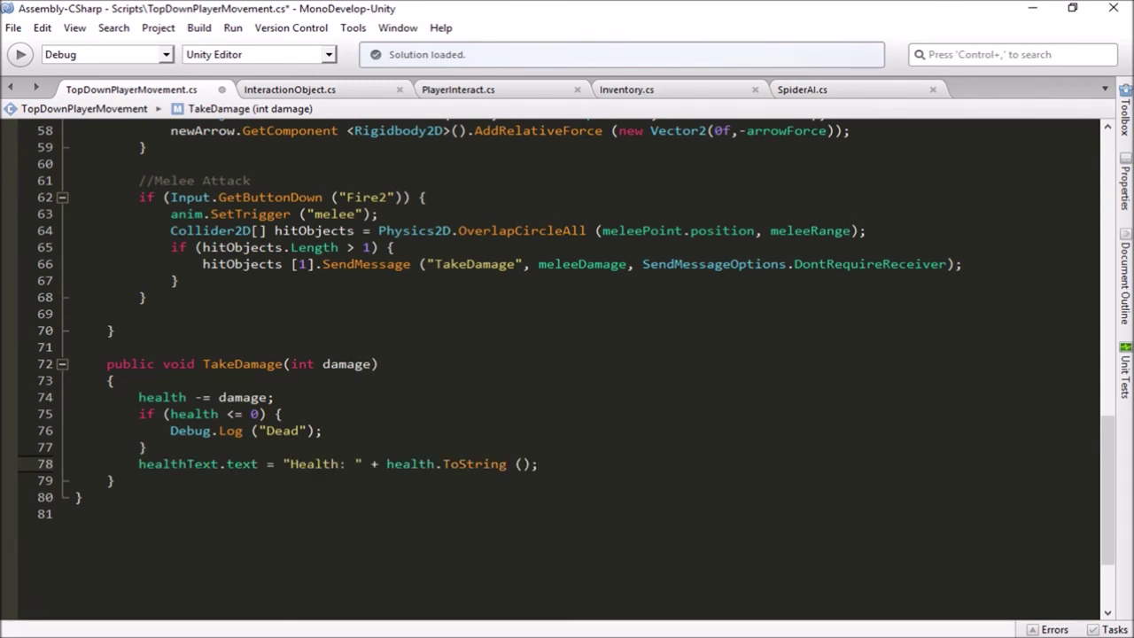
click(139, 397)
drag(139, 397, 186, 396)
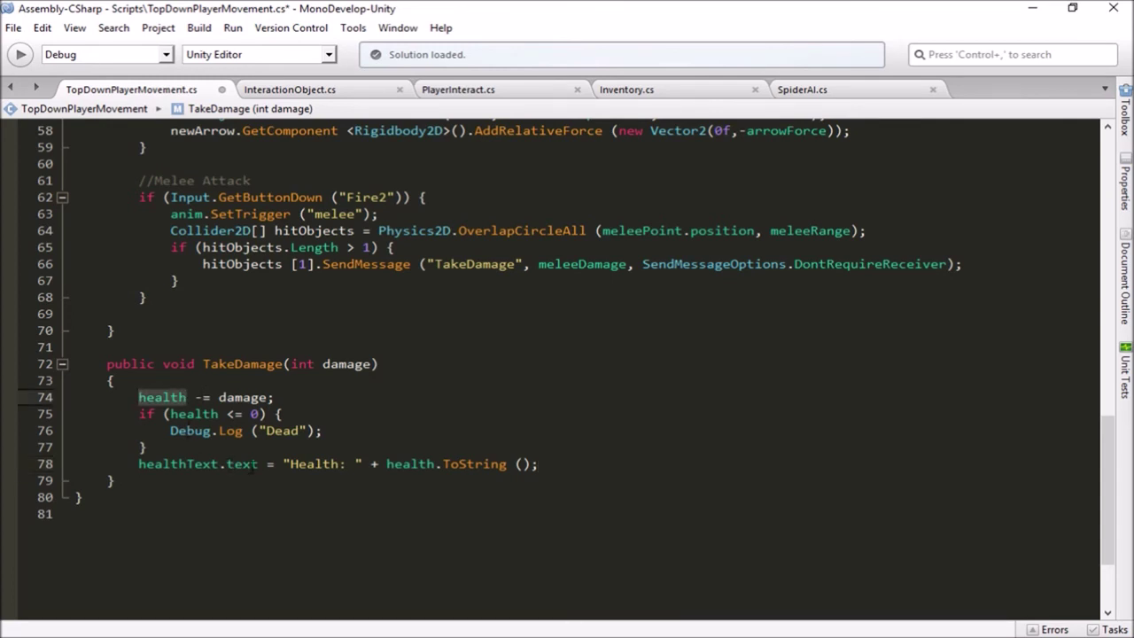
drag(387, 464, 434, 464)
click(345, 431)
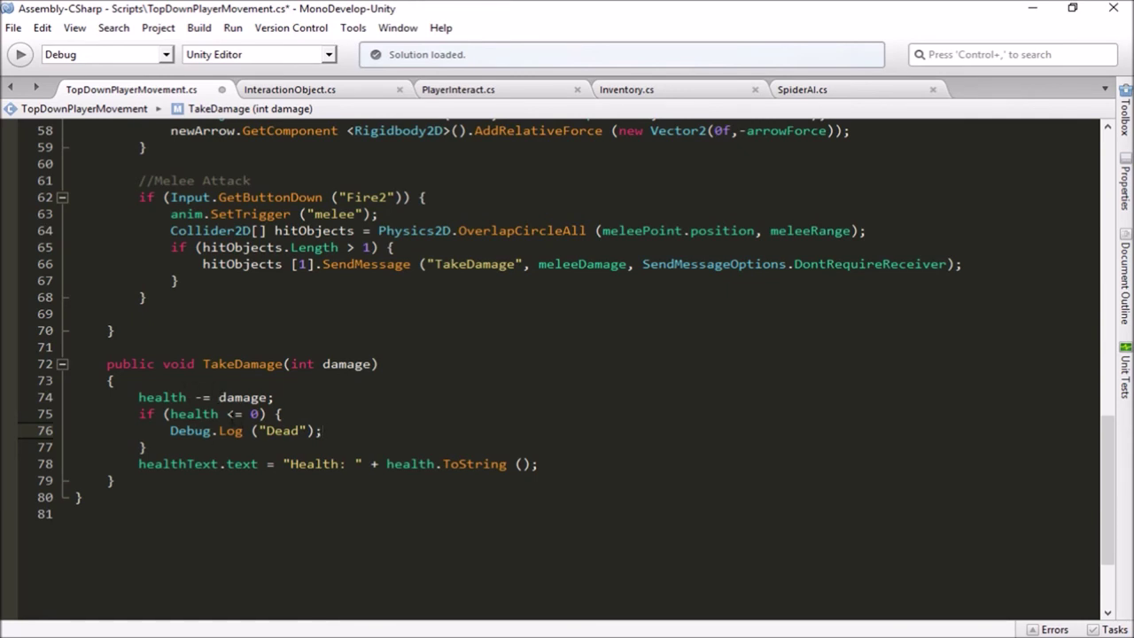
Add health = 0; after the Debug.Log ("Dead") line in TakeDamage's if block and save the script
click(139, 397)
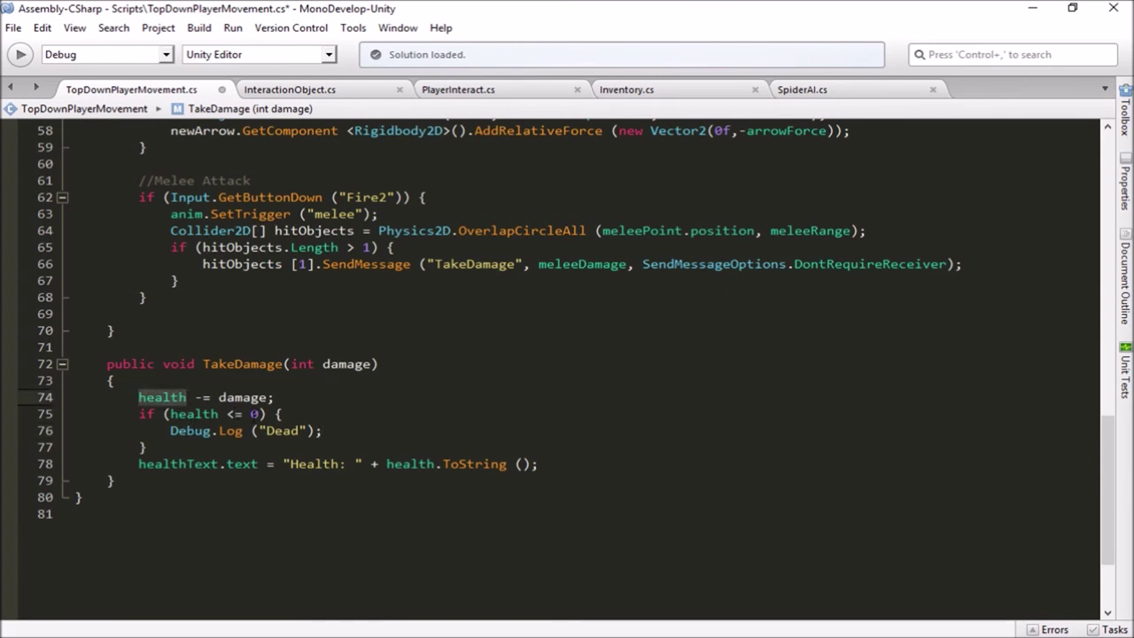
click(339, 432)
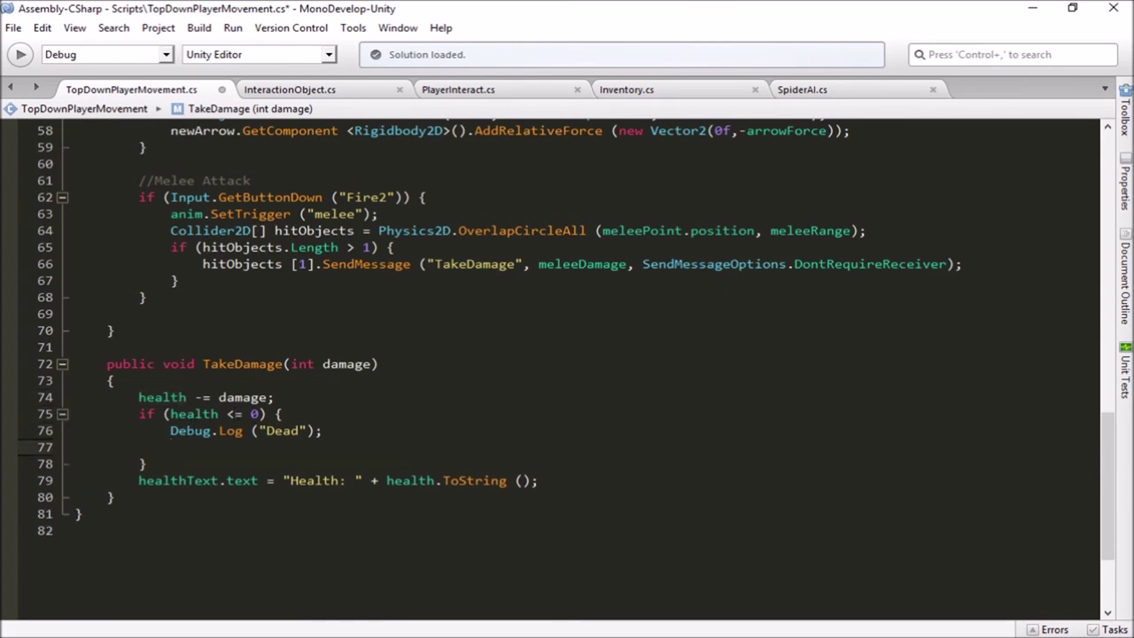
key(Return)
text(health)
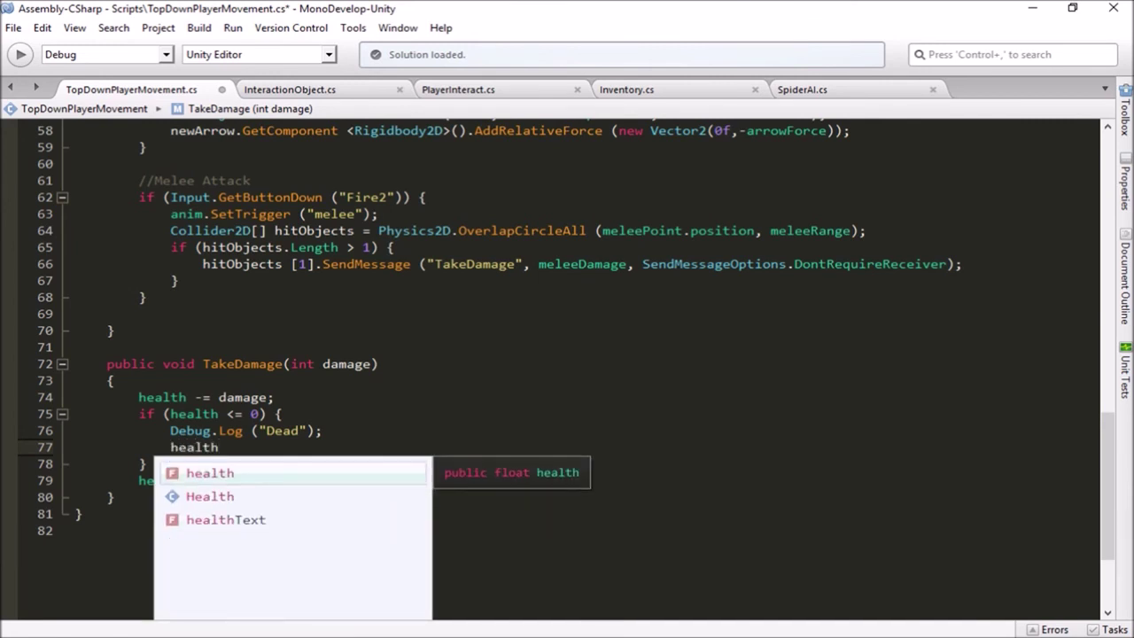
text( = )
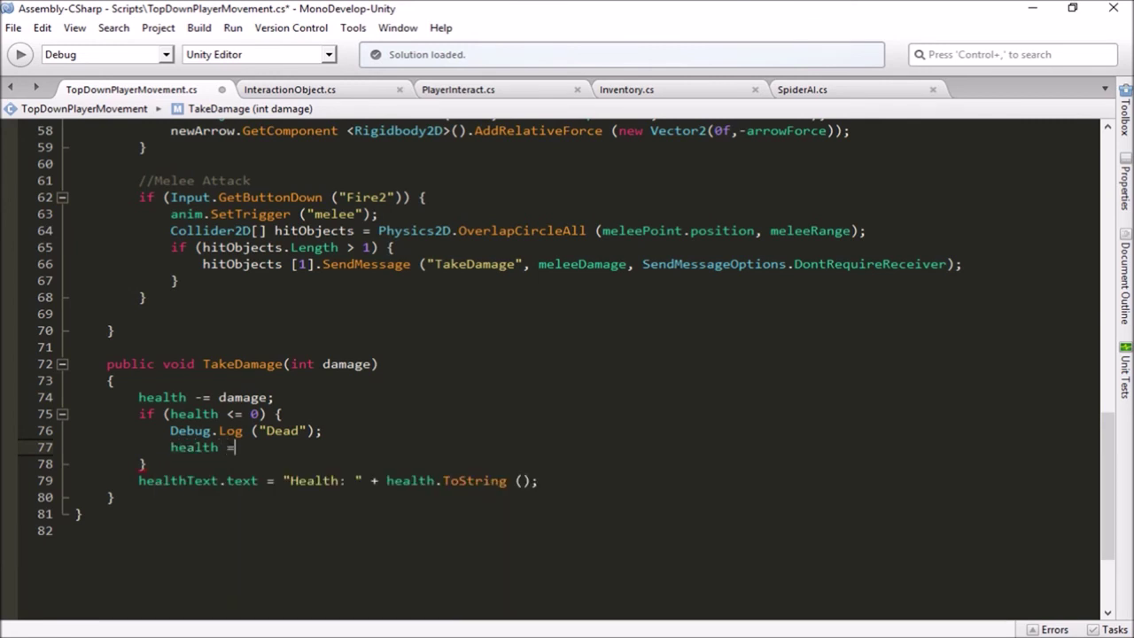
text(0)
text(;)
key(ctrl+s)
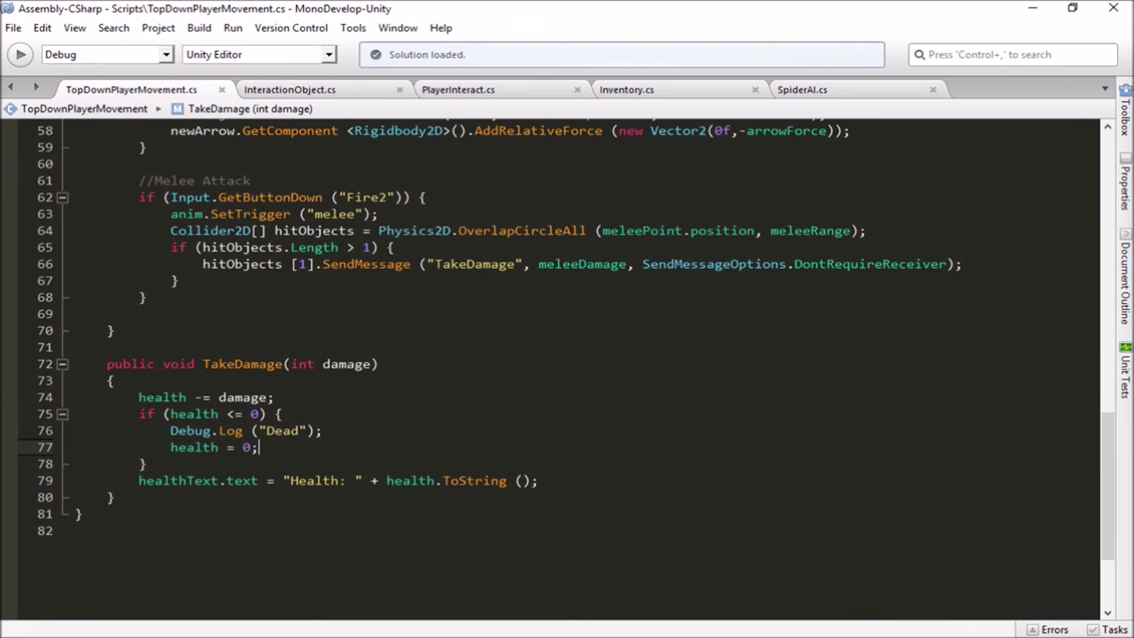
Switch to Unity and play the scene, moving the skeleton up to test the health text under spider damage, and stop it
key(alt+Tab)
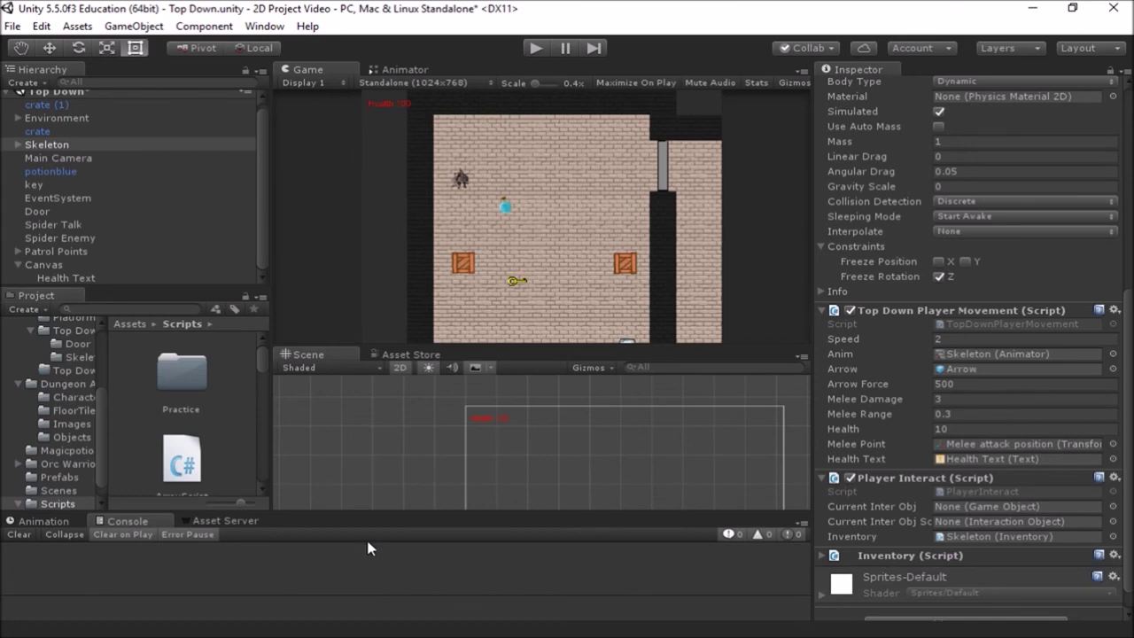
click(536, 48)
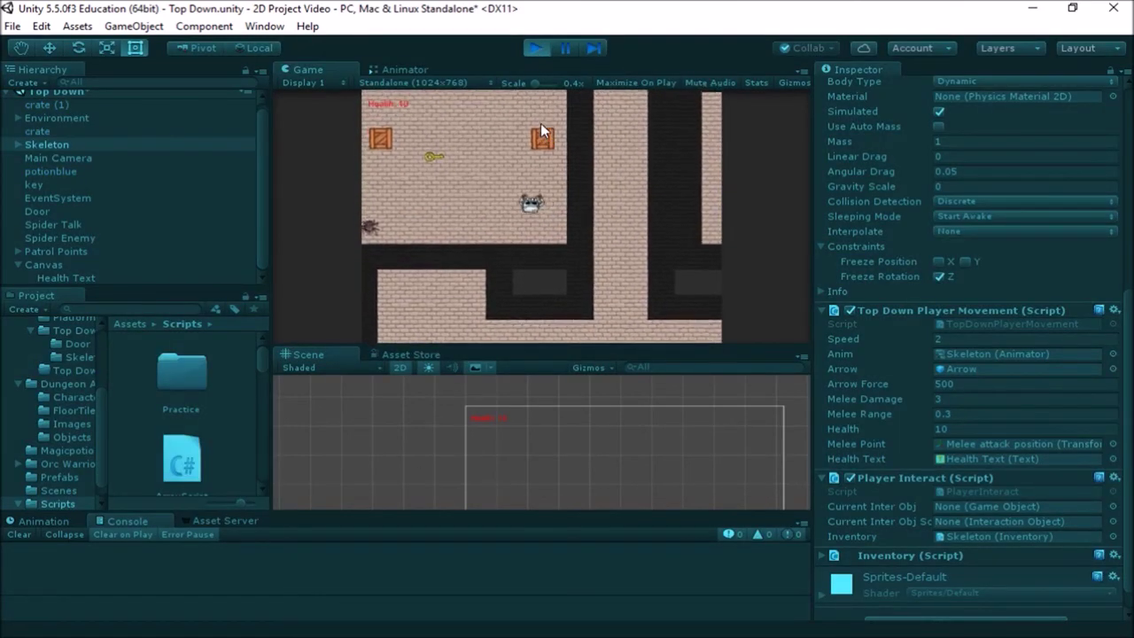
key(w)
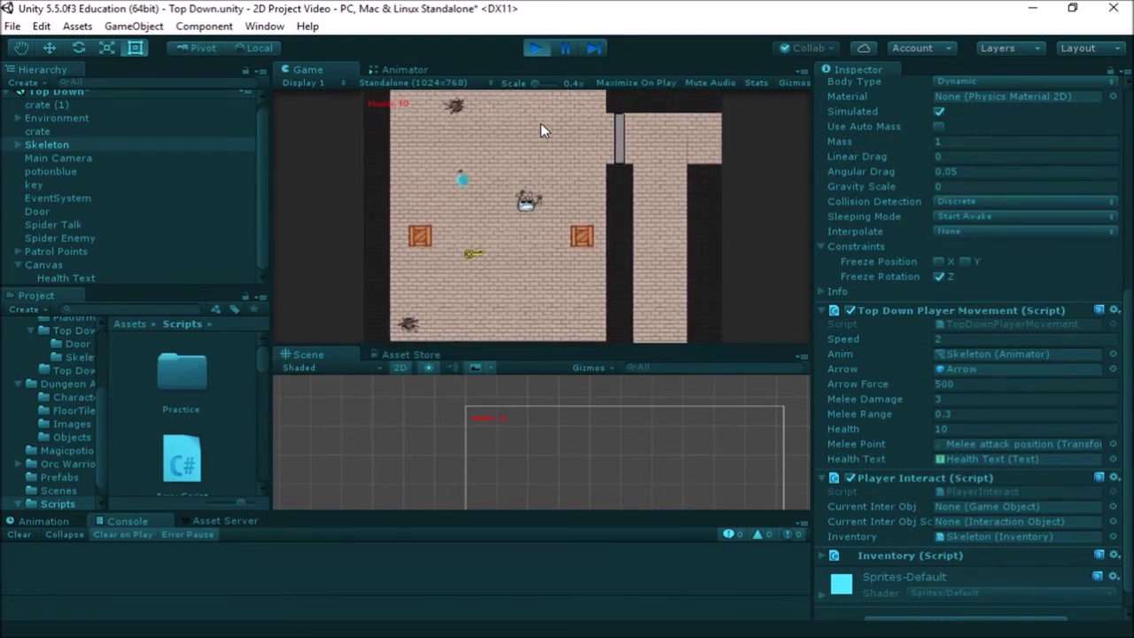
key(w)
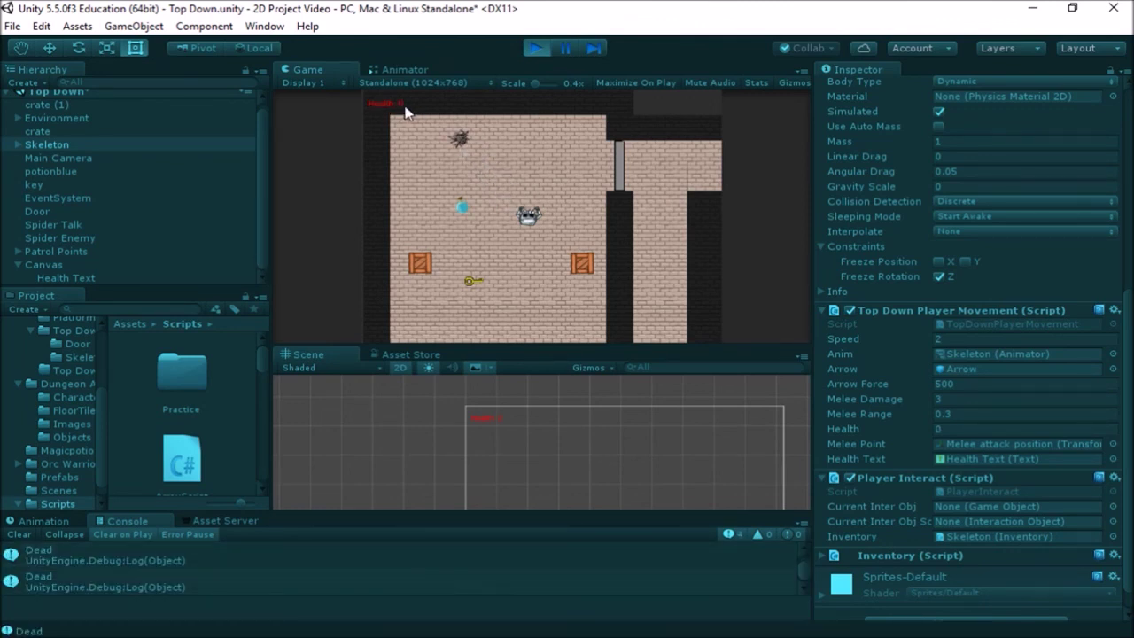
scroll(941, 467, down, 1)
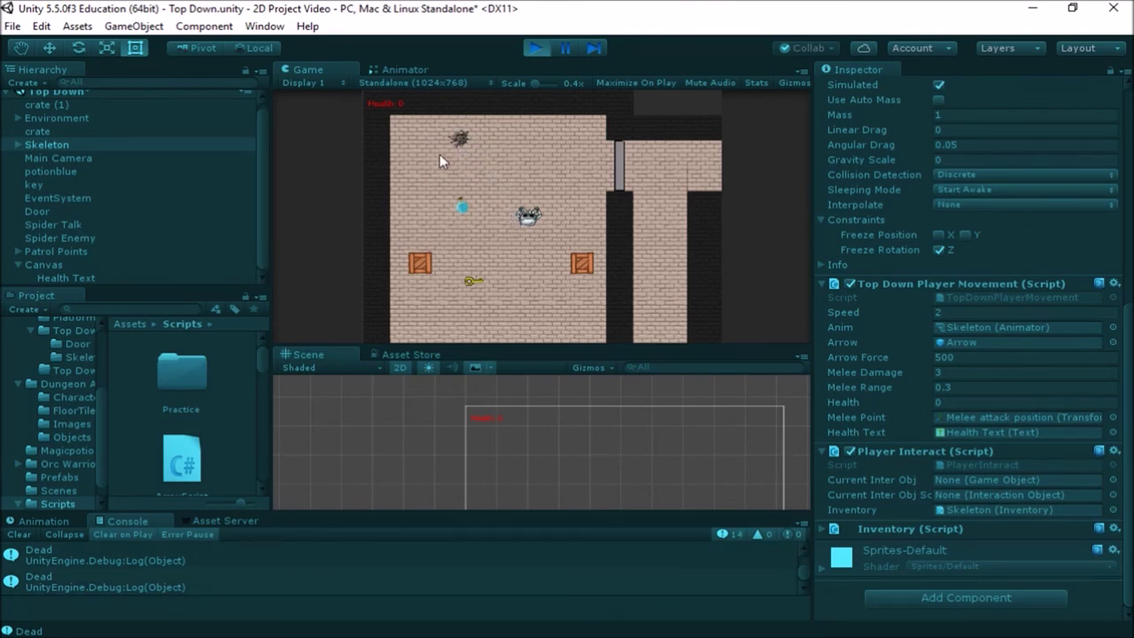
click(536, 47)
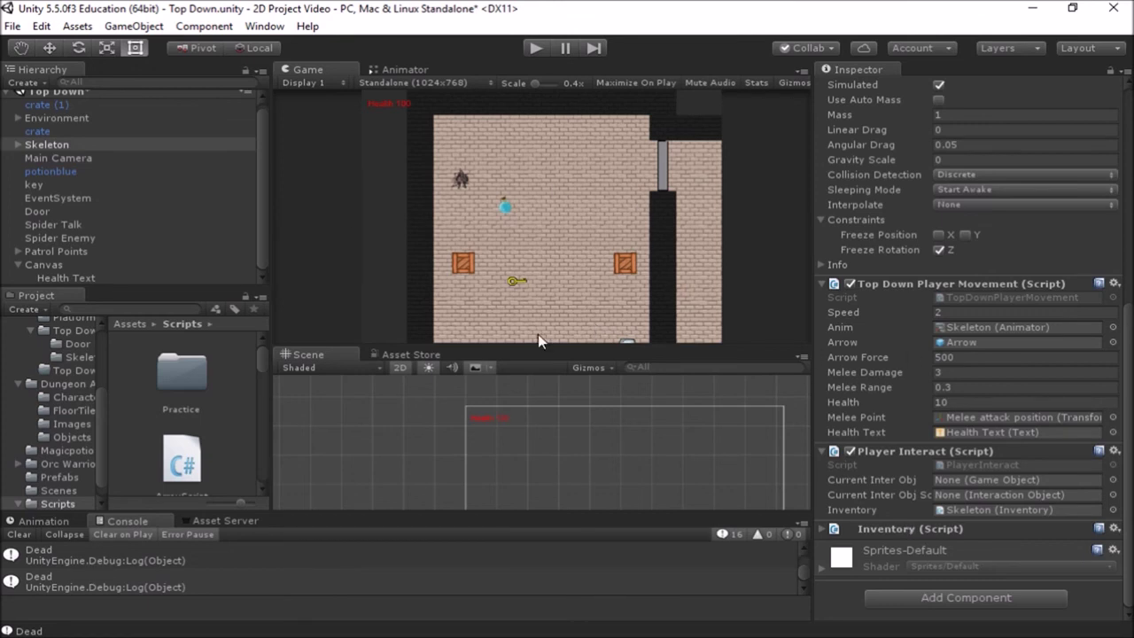
Switch back to MonoDevelop and review the healthText declaration and the healthText.text assignment in Start
key(alt+Tab)
scroll(228, 508, up, 18)
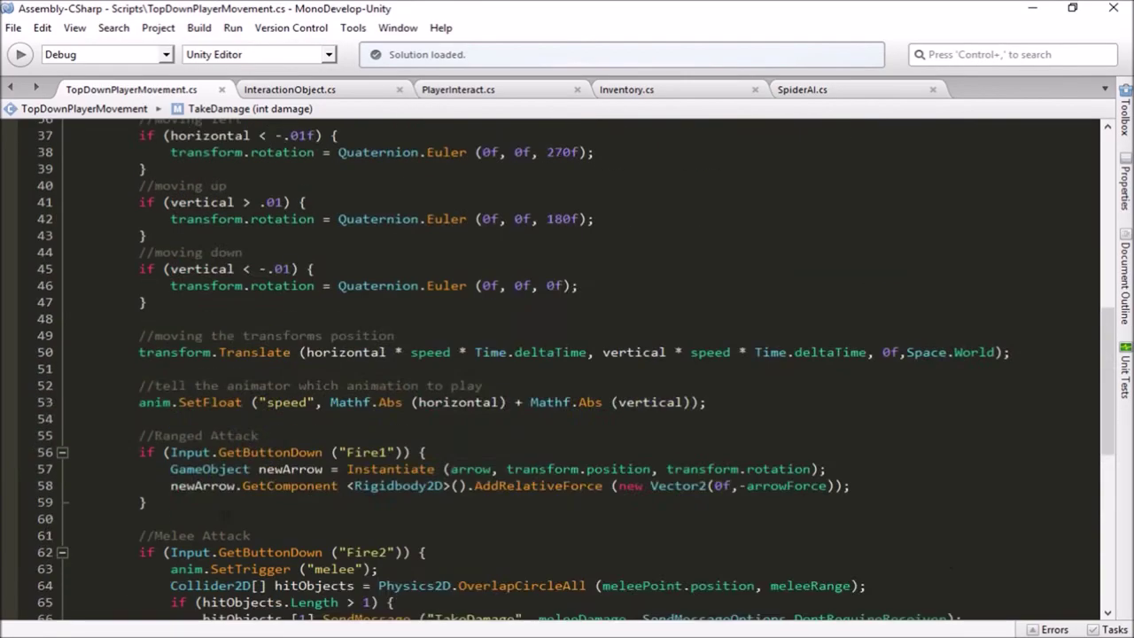
drag(99, 426, 305, 427)
click(306, 427)
scroll(308, 434, down, 3)
scroll(308, 434, down, 2)
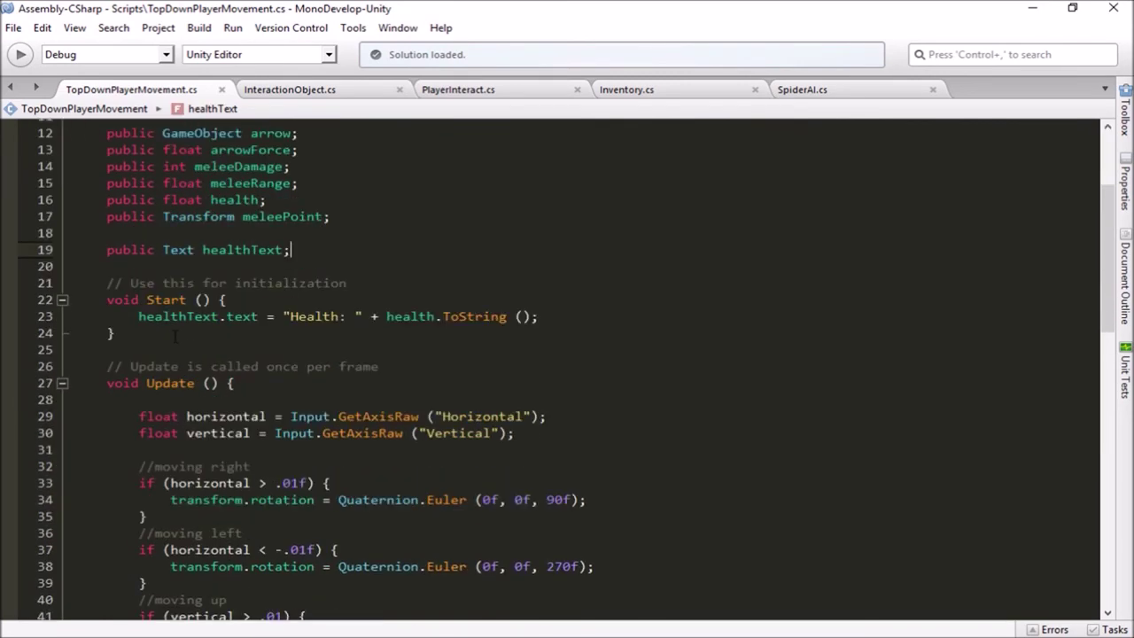
click(257, 316)
drag(284, 317, 537, 317)
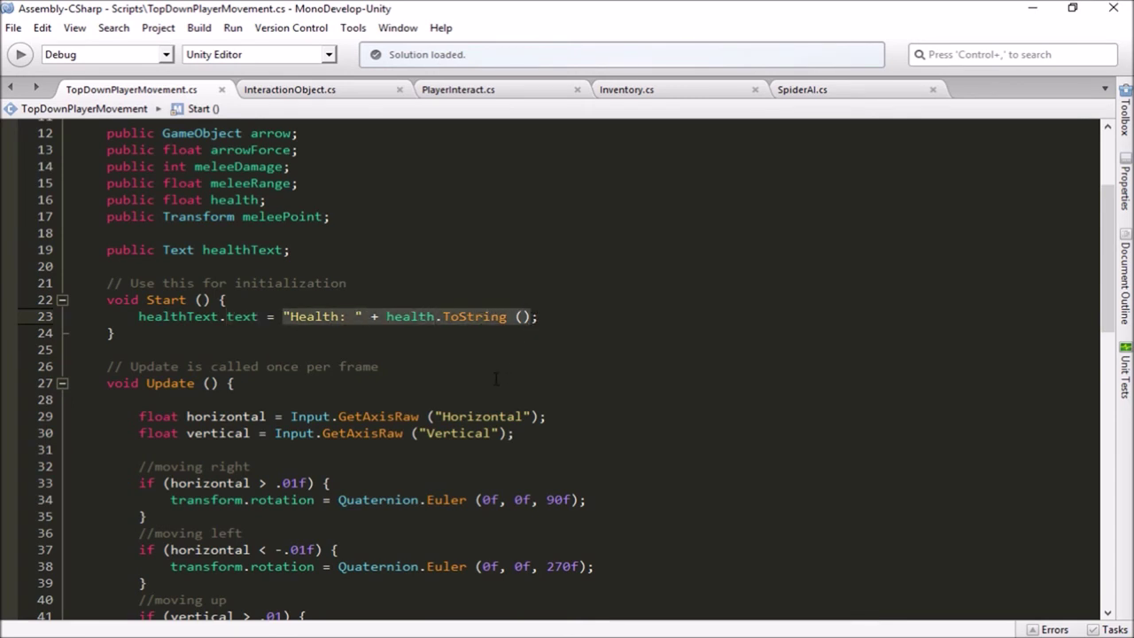
click(437, 372)
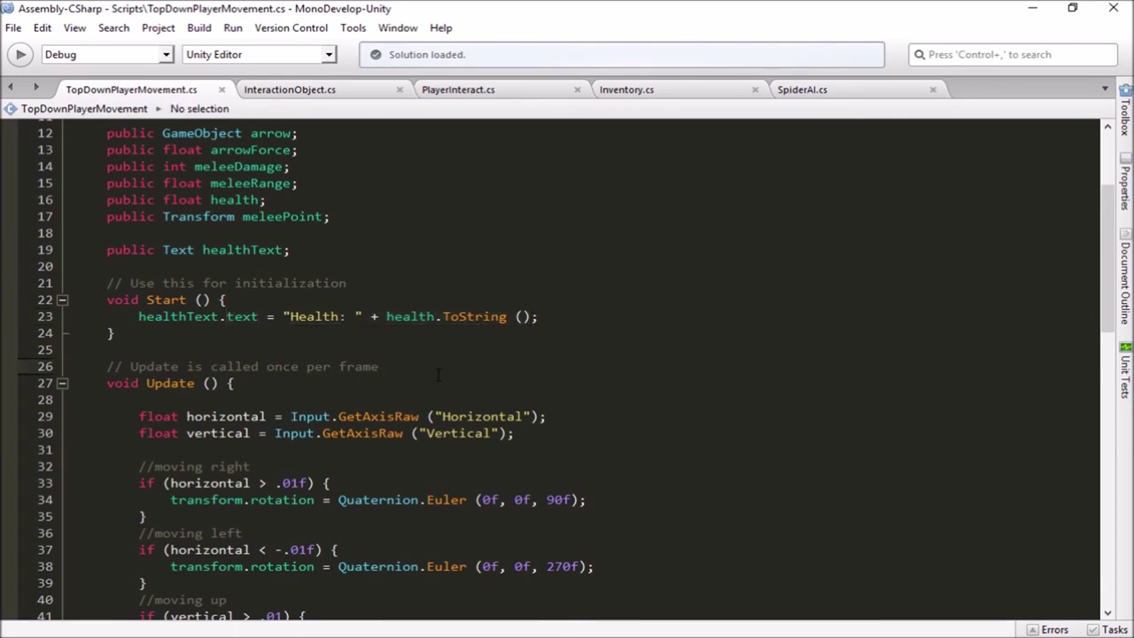
click(291, 314)
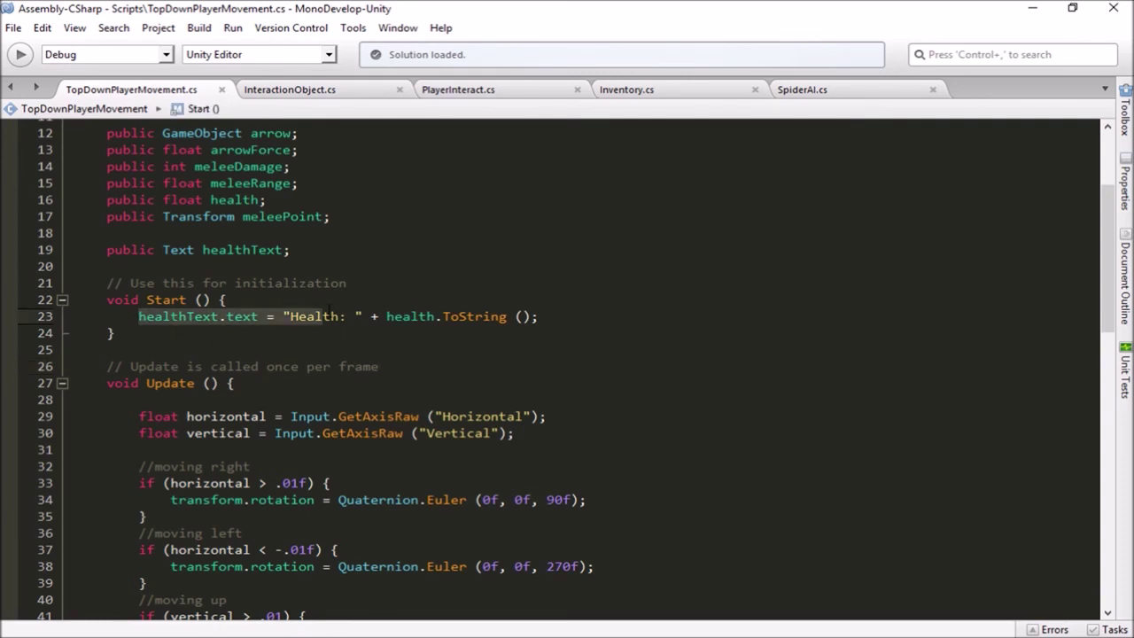
click(561, 317)
drag(138, 316, 257, 316)
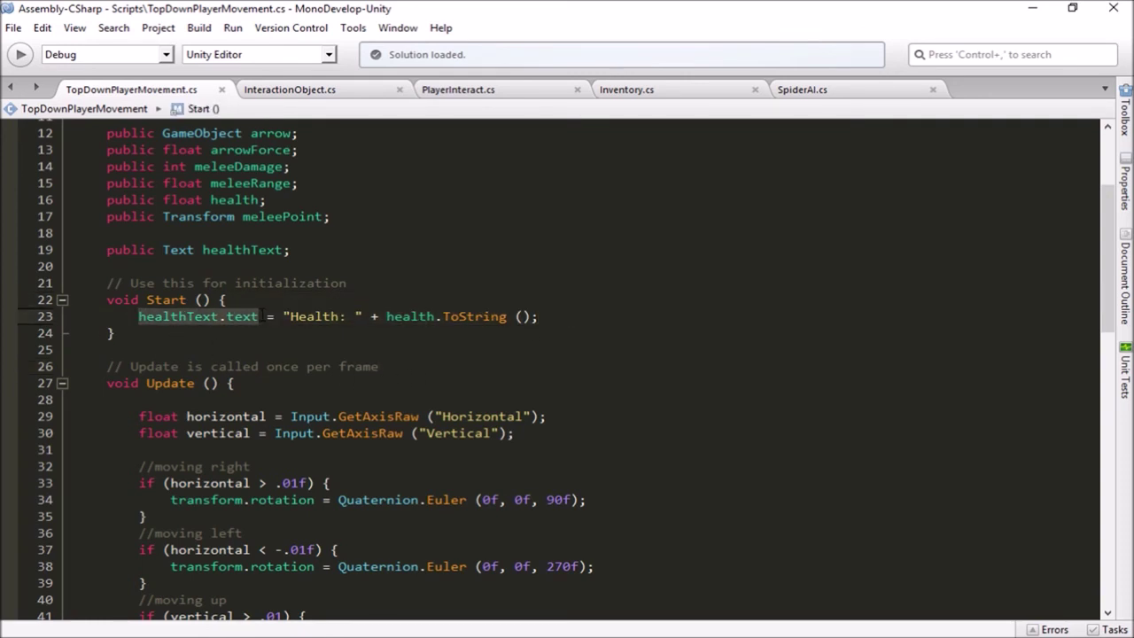
click(556, 323)
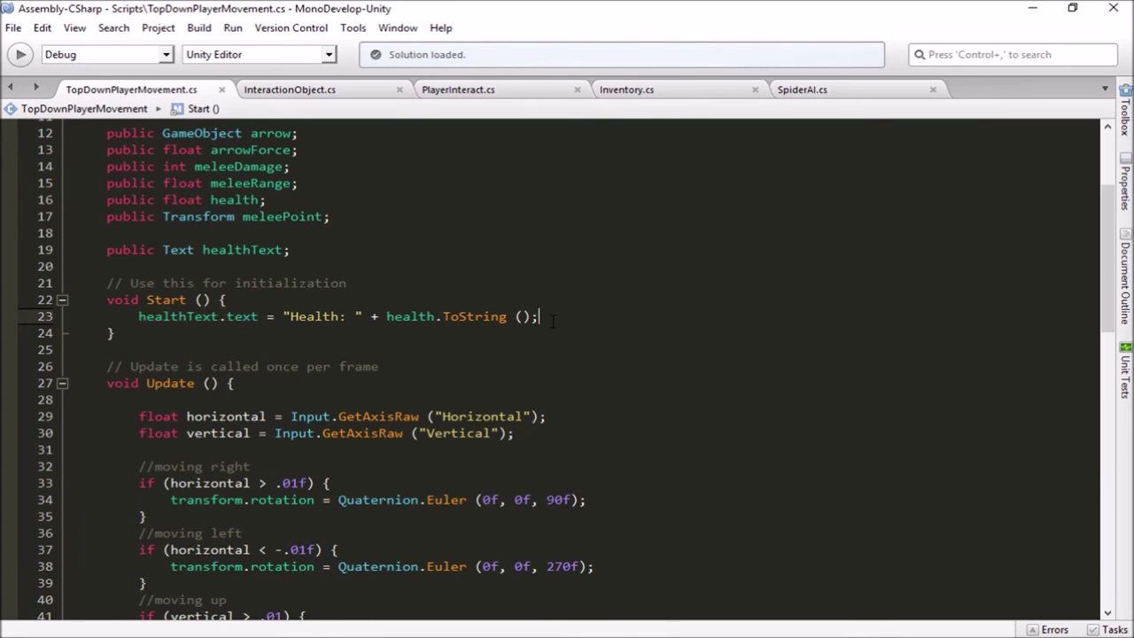